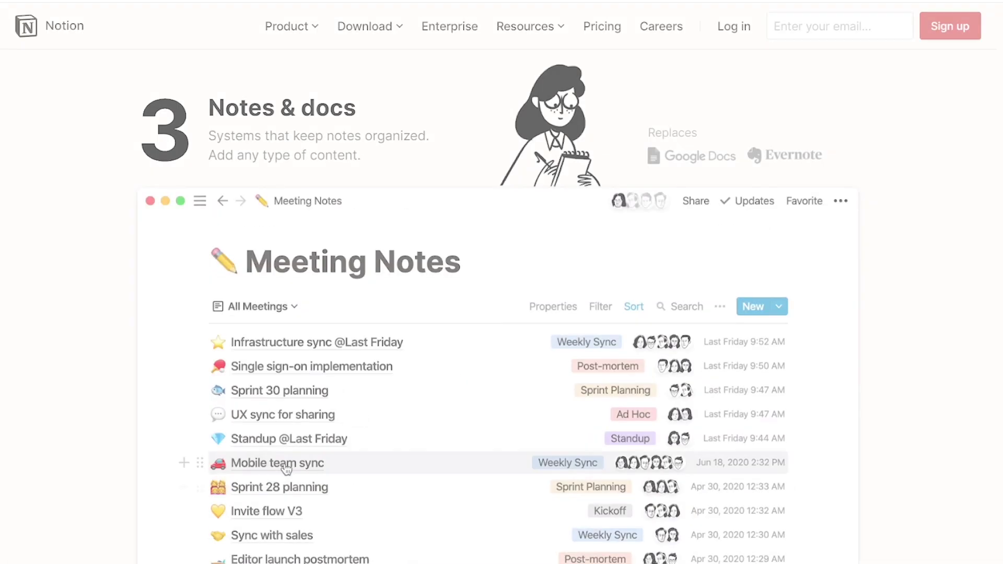
- Open the "Mobile team sync" meeting note and check off "Launch new fonts" and "Update brand colors" under Last week
left_click(286, 463)
scroll(285, 463, "down", 7)
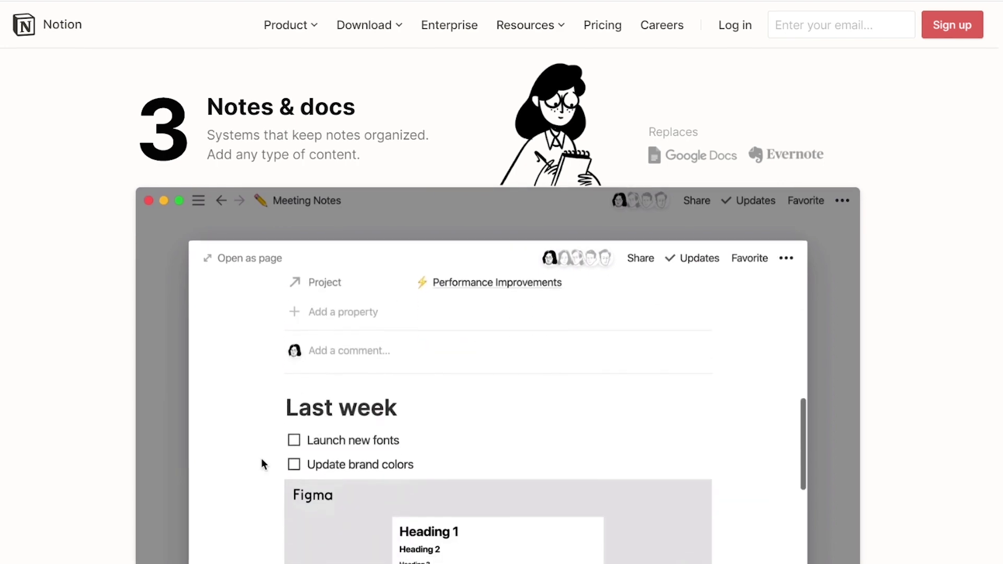
left_click(293, 430)
left_click(293, 454)
scroll(293, 455, "down", 3)
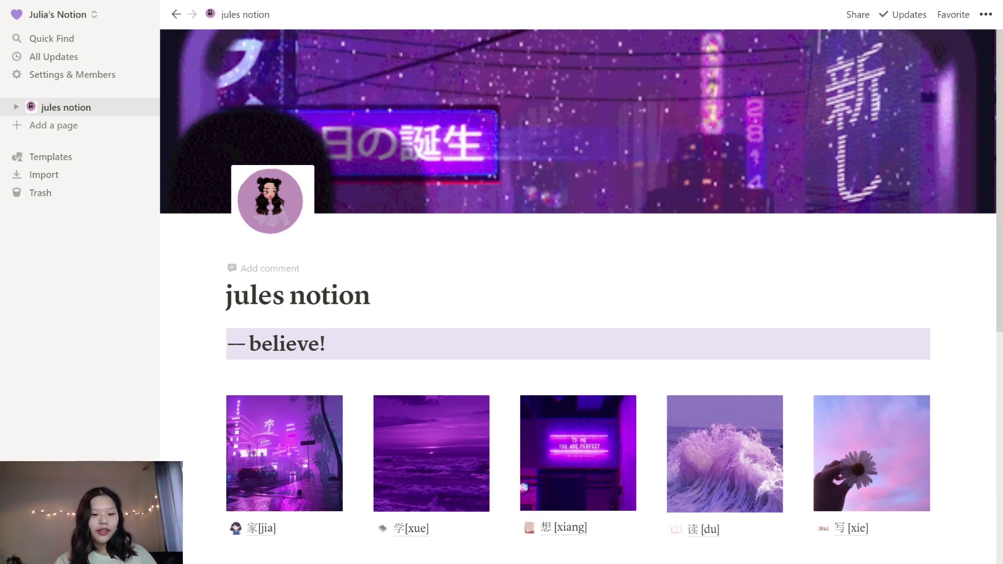
- Add a new empty page to the workspace and title it "Dashboard"
mouse_move(322, 211)
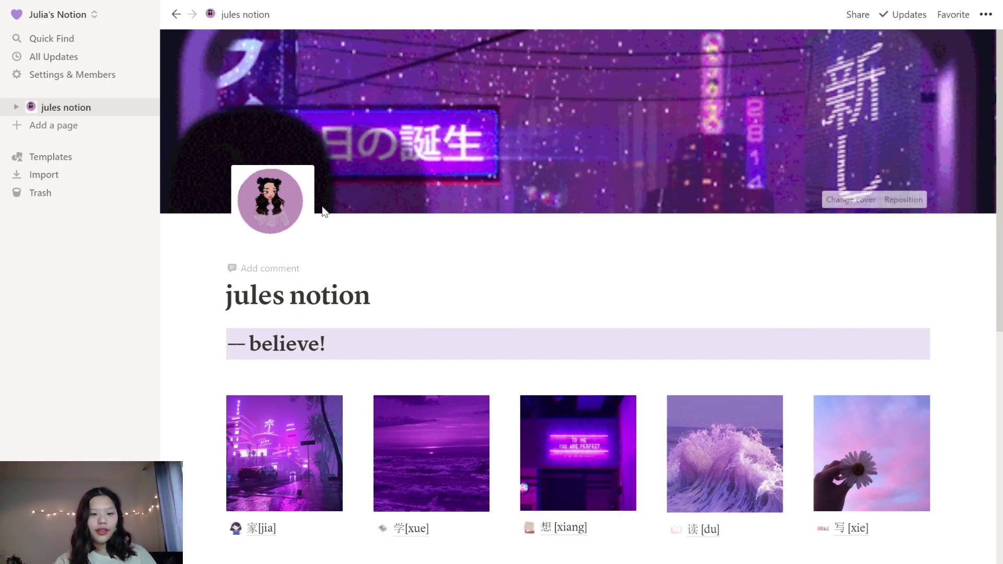
left_click(67, 130)
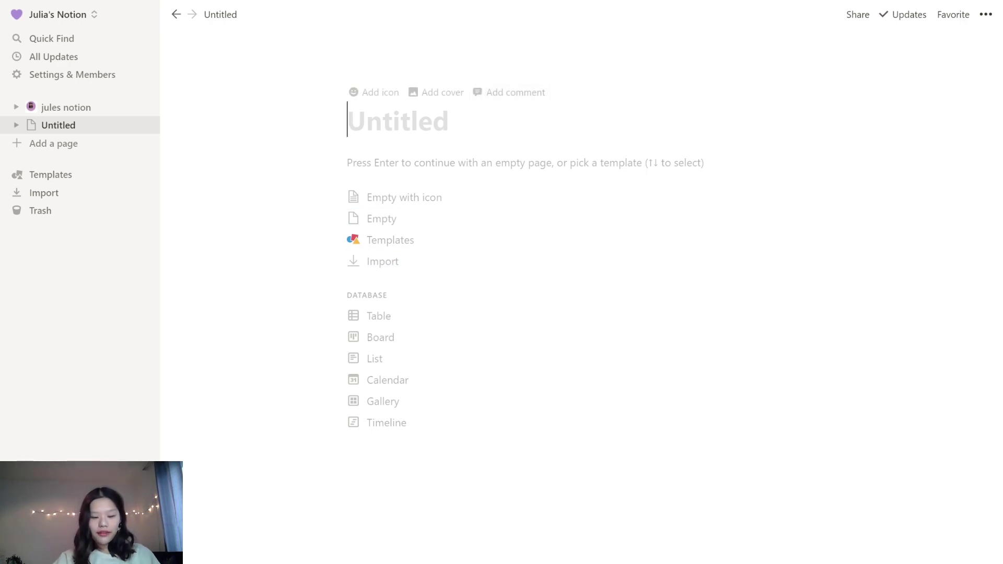
type("Dashbo")
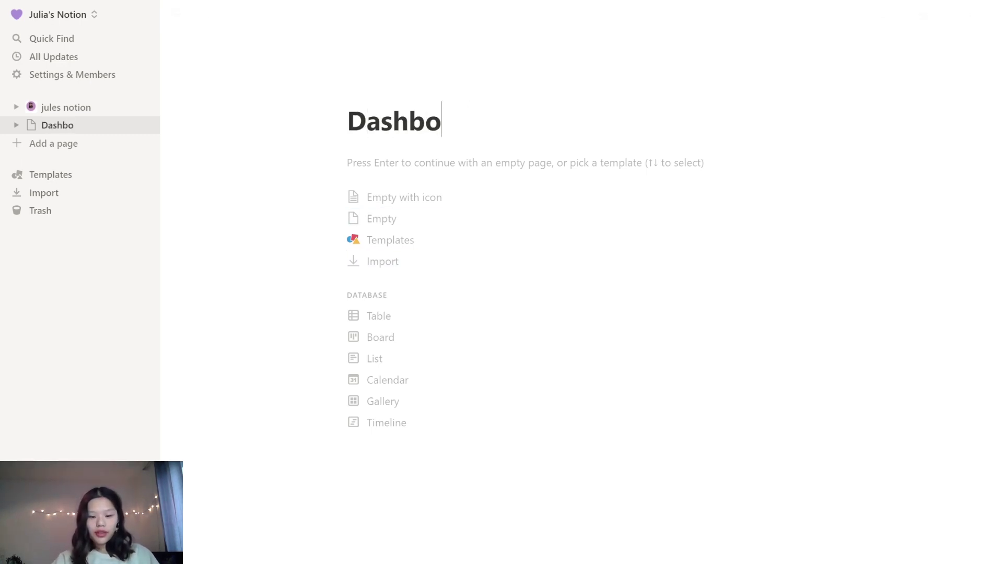
type("ard")
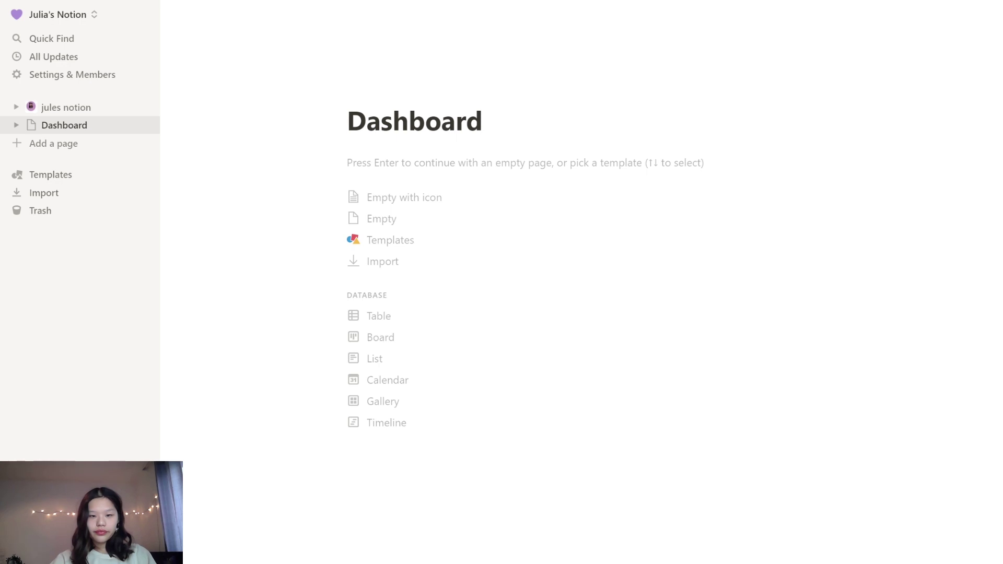
left_click(392, 219)
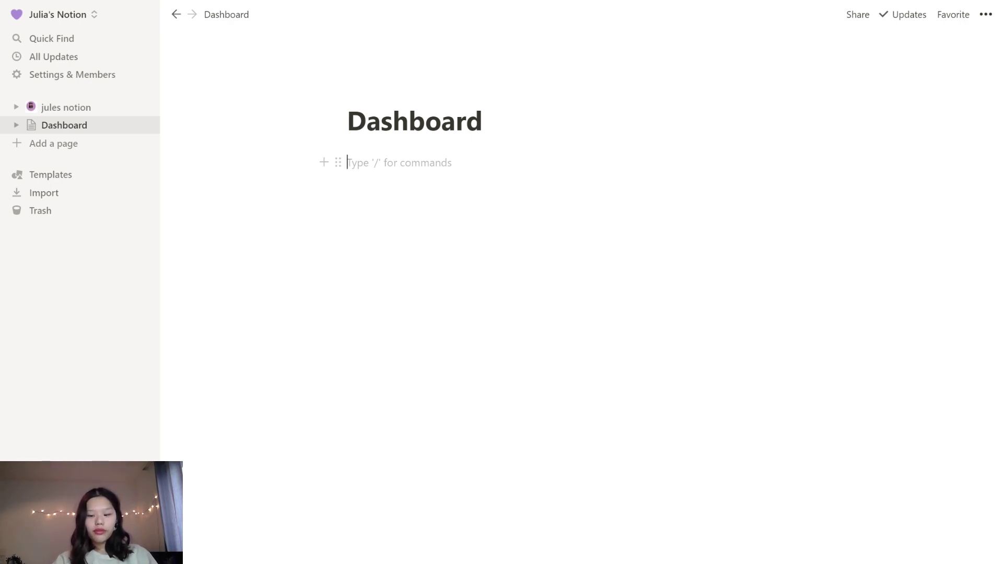
- Examine the block types that can be inserted on the Dashboard page, from basic blocks and databases to media and embeds
type("/")
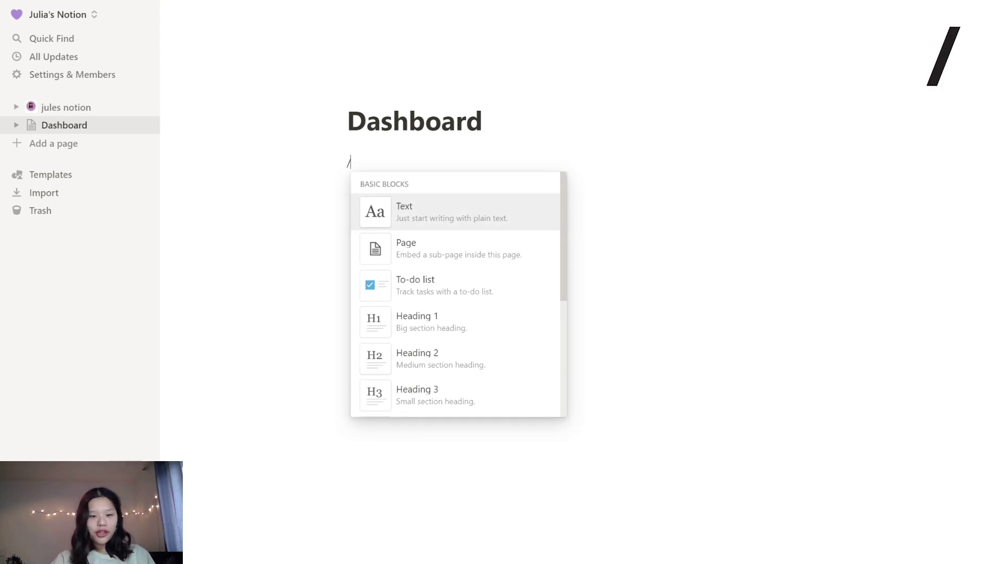
scroll(421, 394, "down", 2)
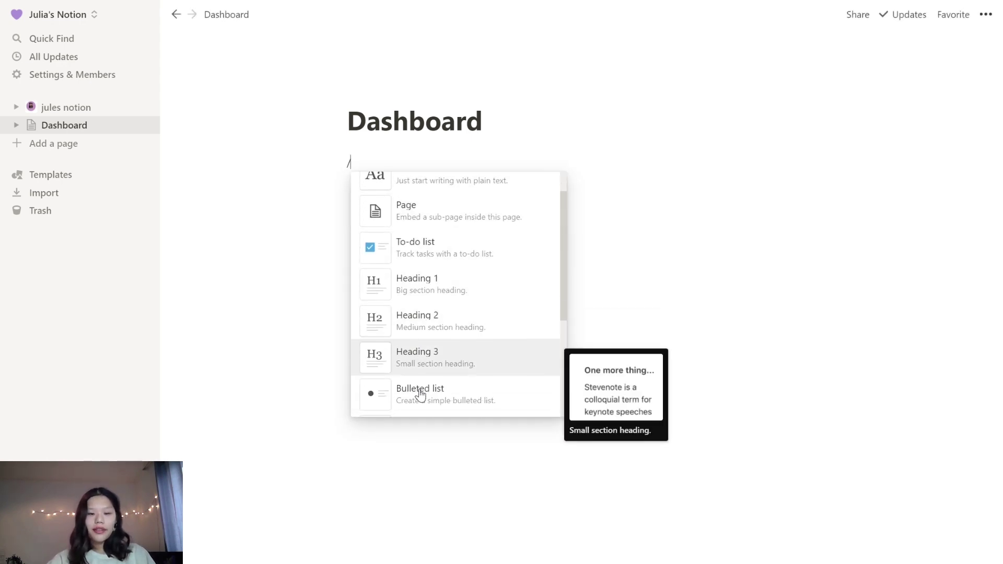
scroll(420, 395, "down", 4)
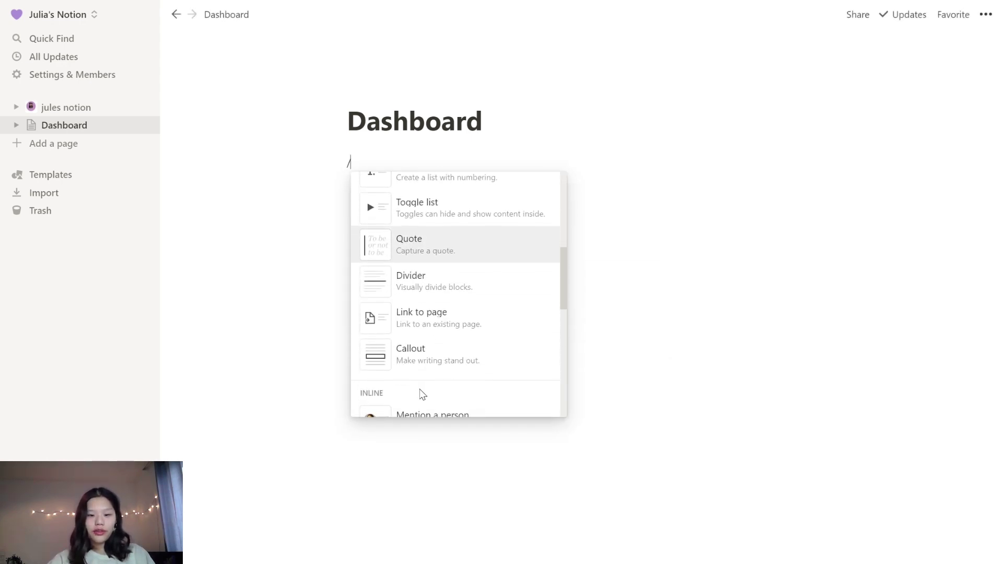
scroll(422, 394, "down", 3)
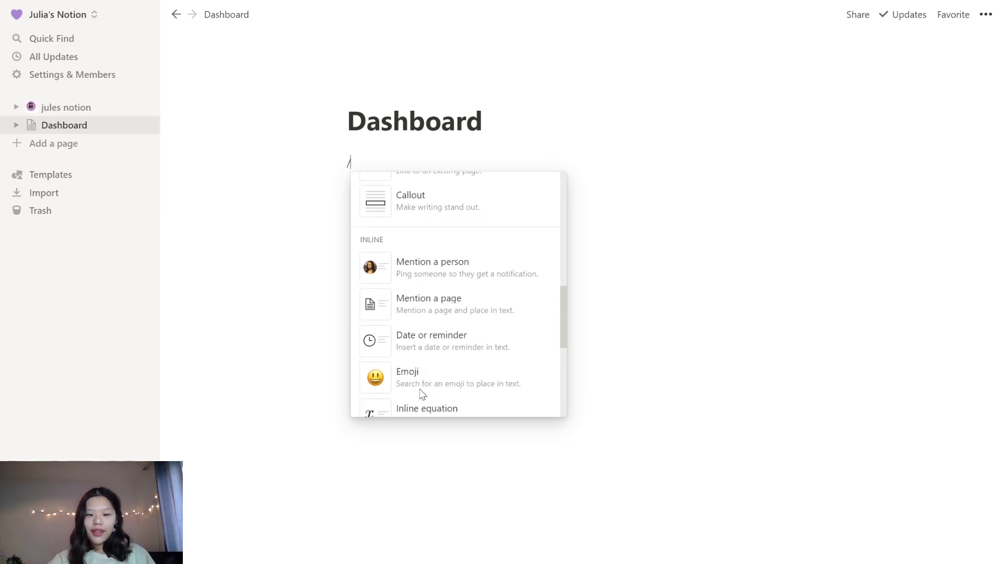
scroll(421, 395, "down", 5)
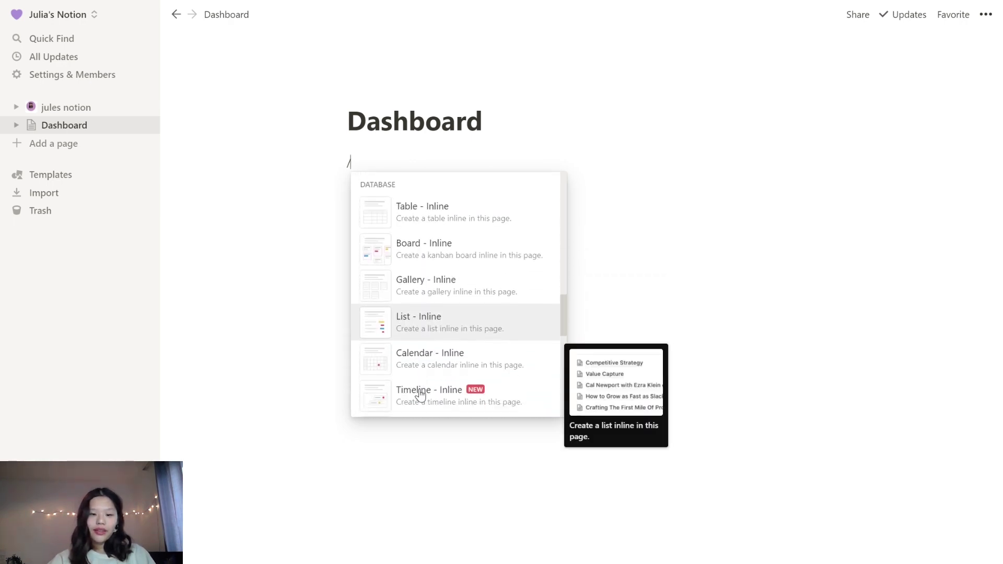
scroll(421, 394, "down", 6)
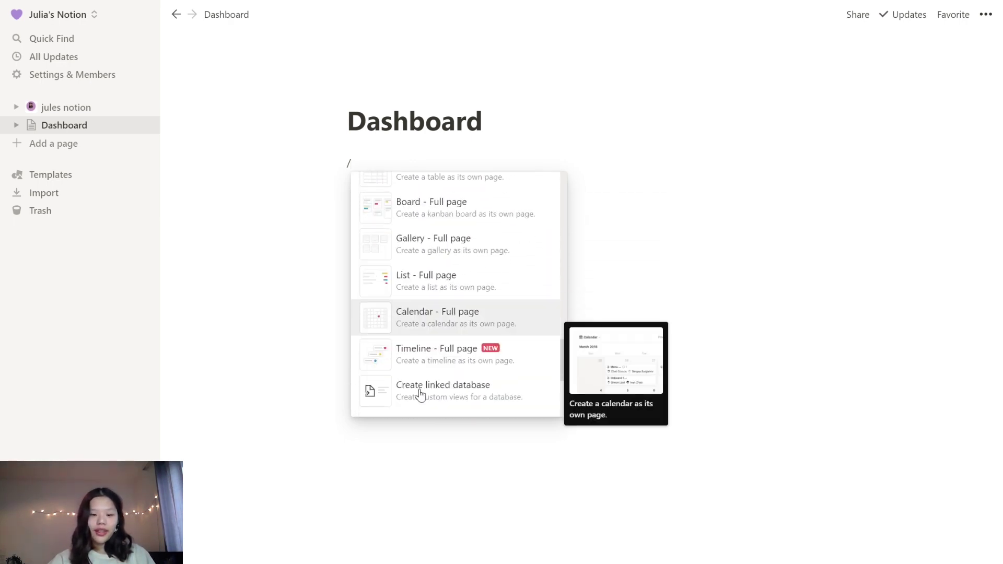
scroll(421, 395, "down", 4)
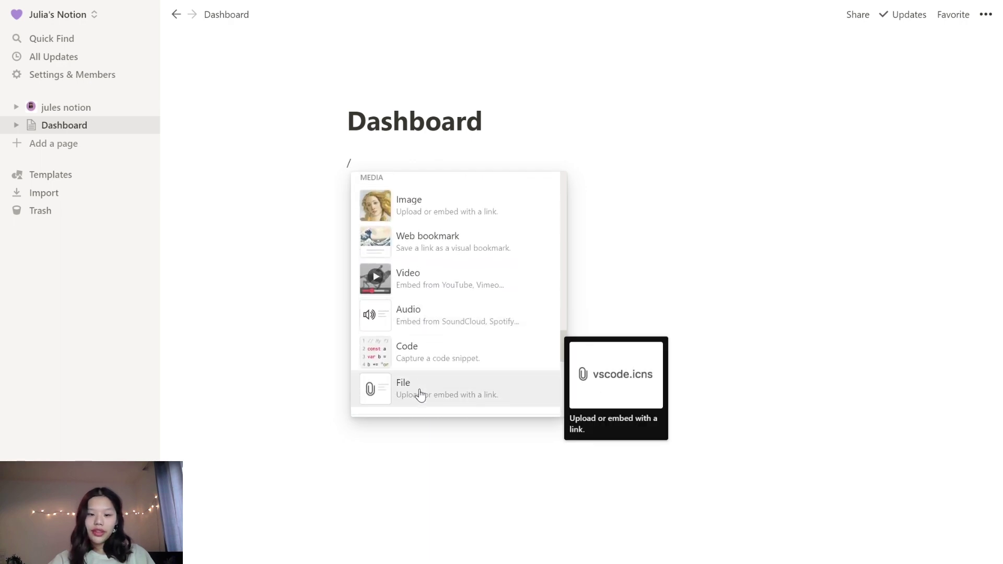
scroll(420, 396, "down", 4)
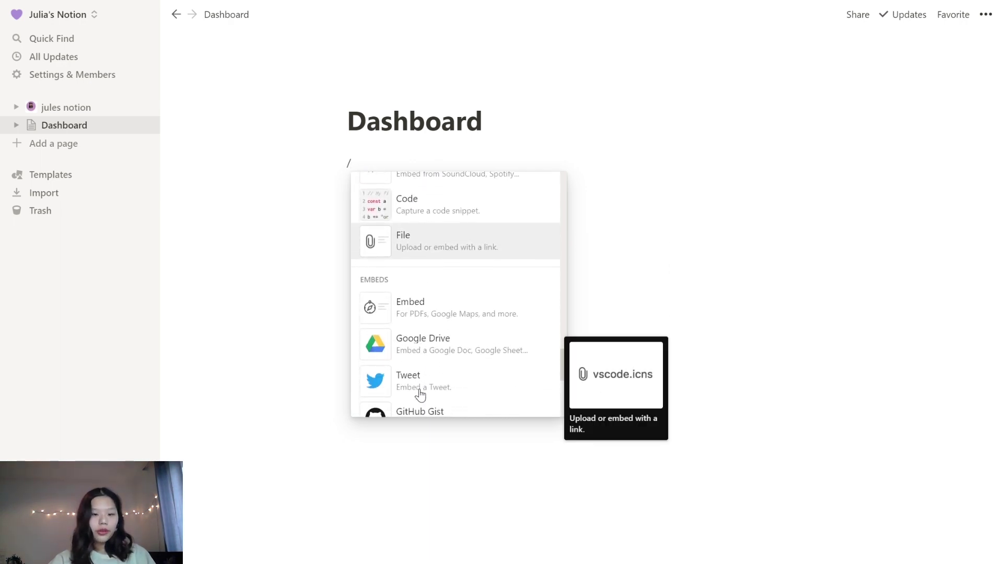
scroll(420, 394, "down", 4)
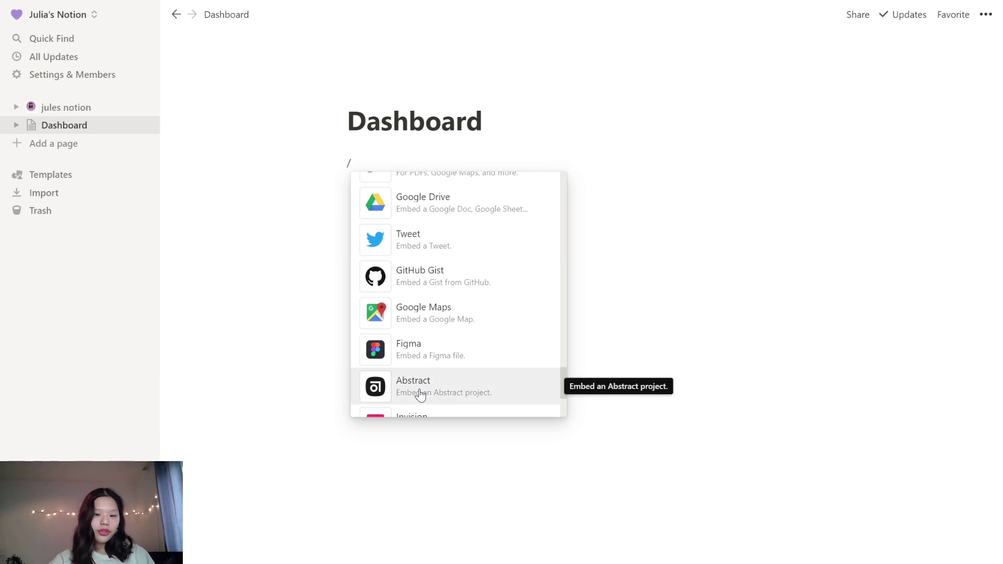
scroll(421, 395, "up", 2)
scroll(421, 395, "up", 2)
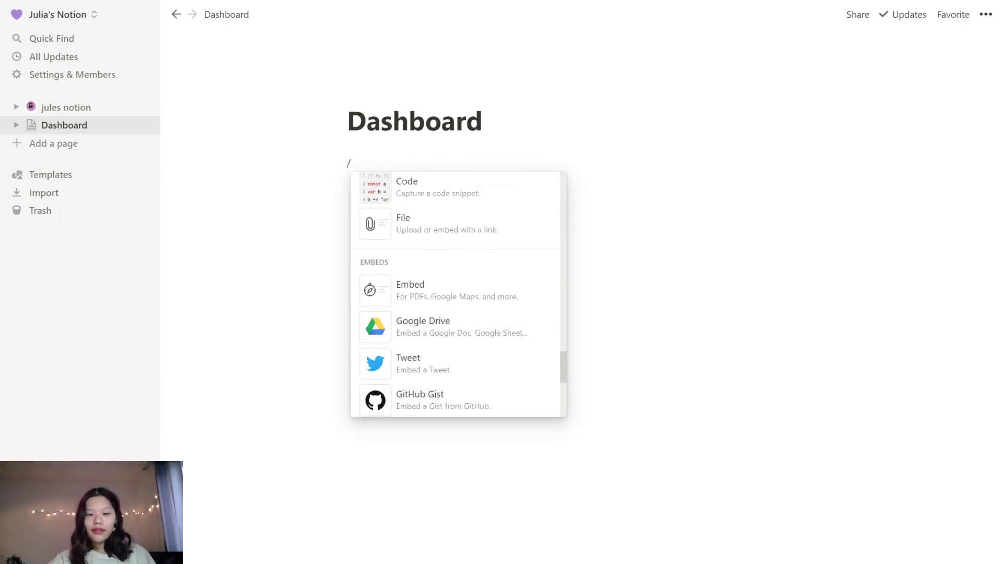
key("Escape")
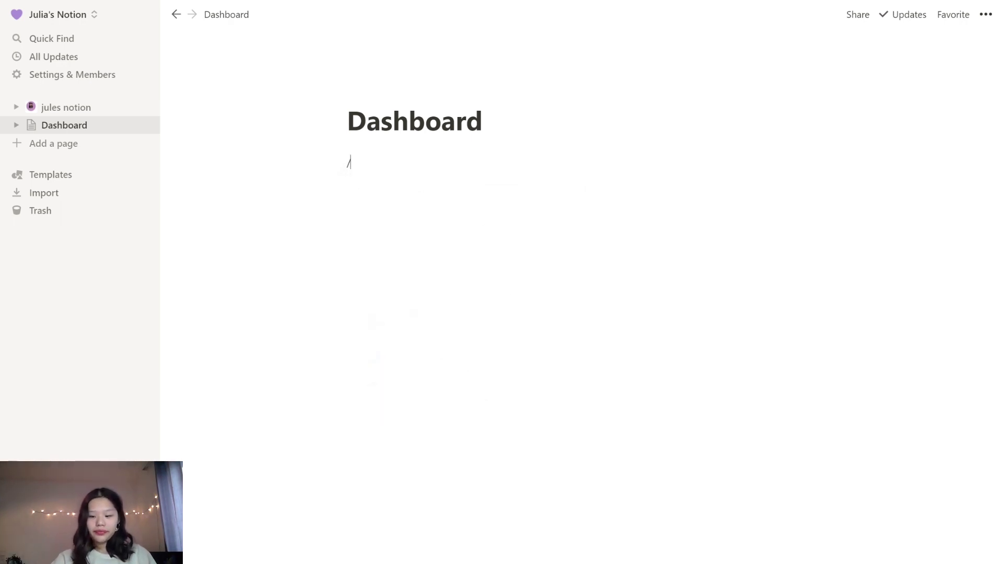
key("BackSpace")
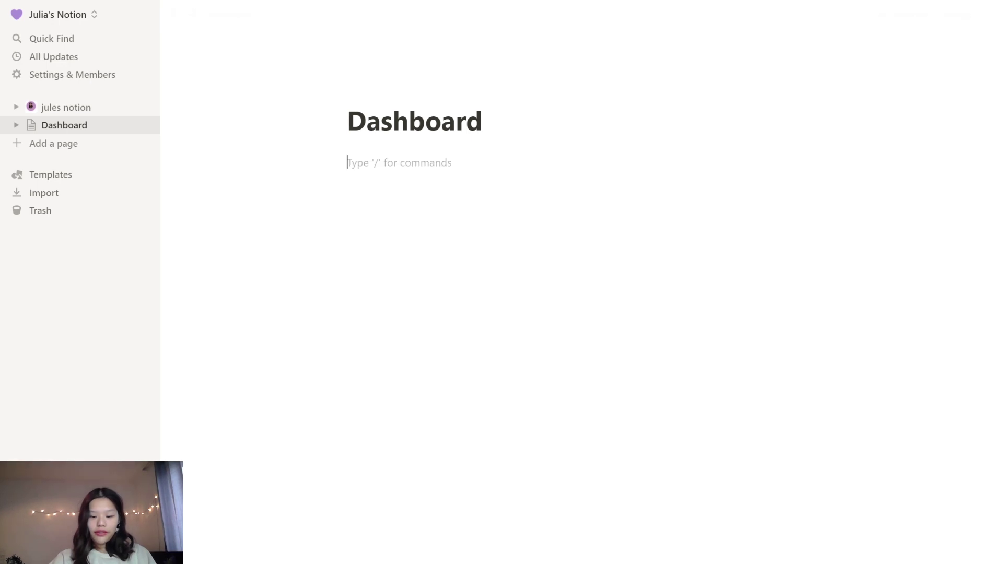
- Write the line "Privat" on the Dashboard page and turn that block into a sub-page
type("Privat")
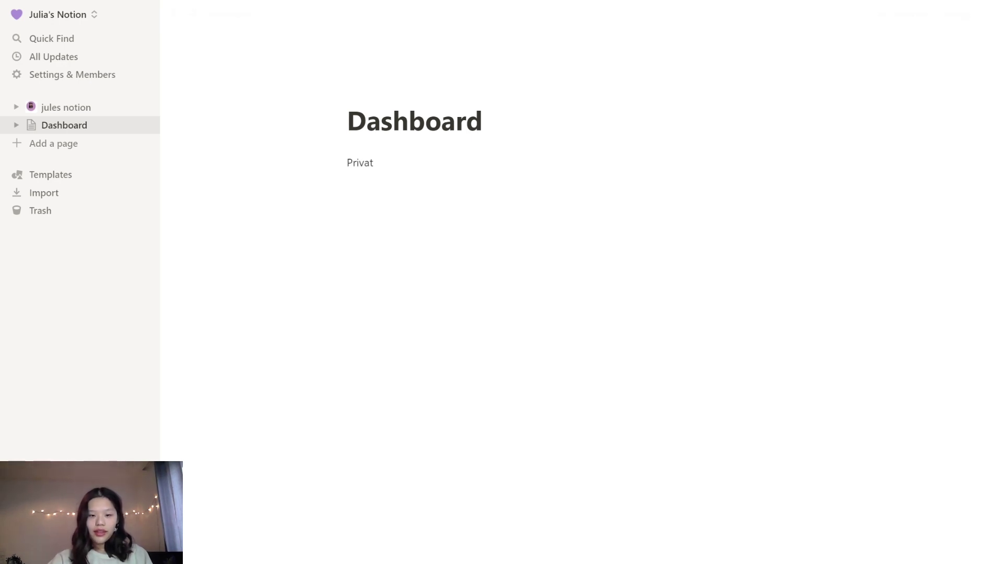
left_click(341, 162)
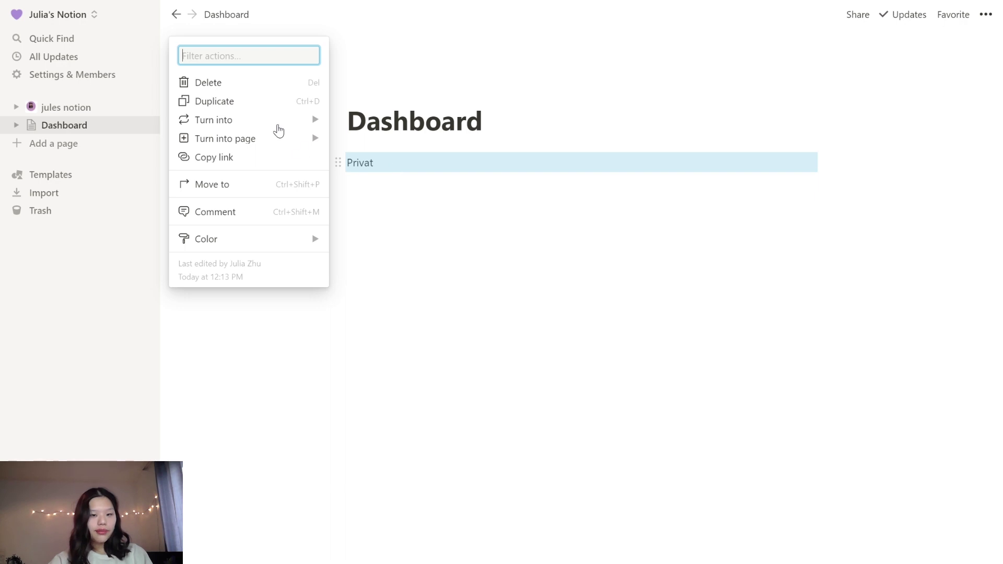
mouse_move(266, 121)
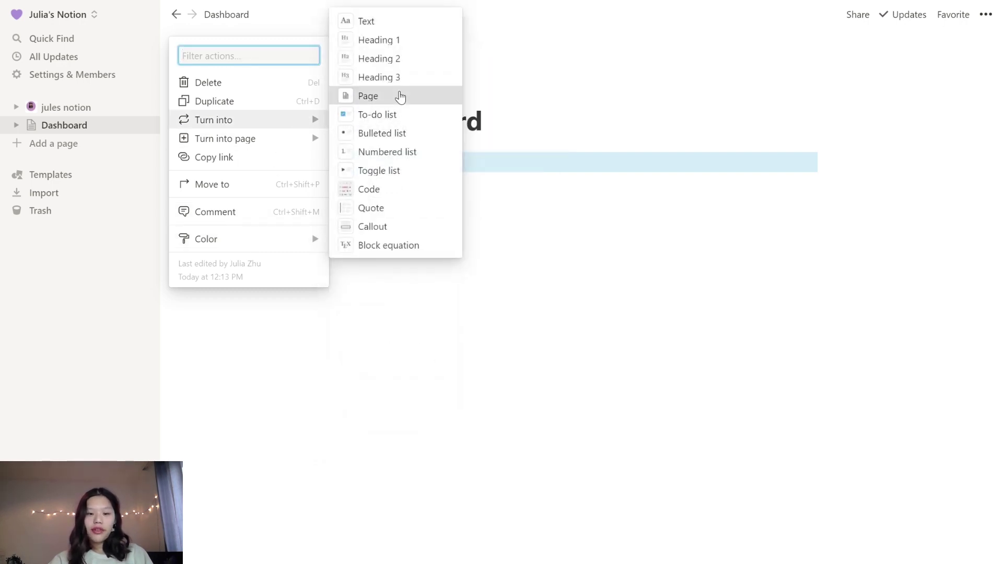
left_click(399, 96)
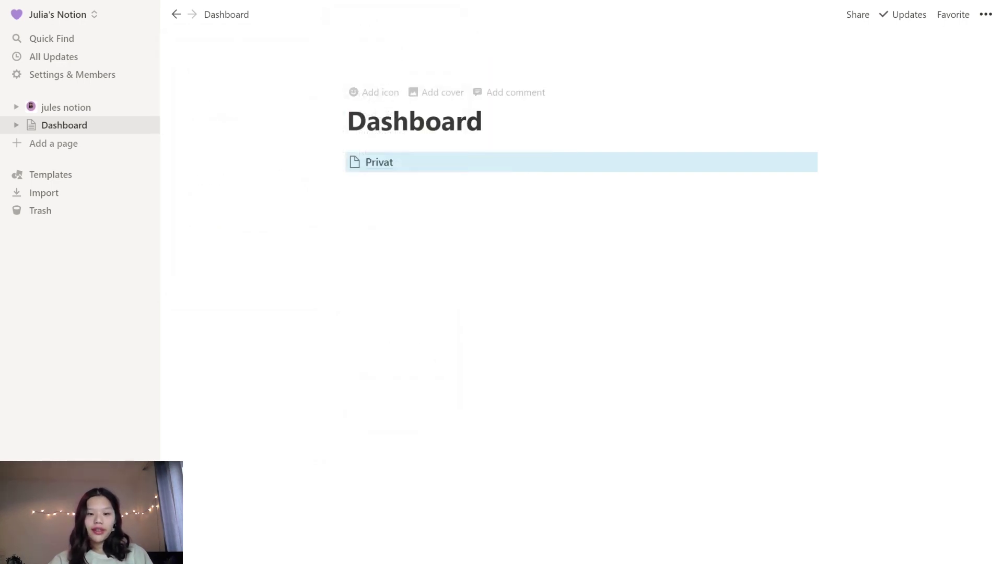
- Open the Privat sub-page as an empty page and add a Heading 1 reading "To Do Liste"
left_click(387, 167)
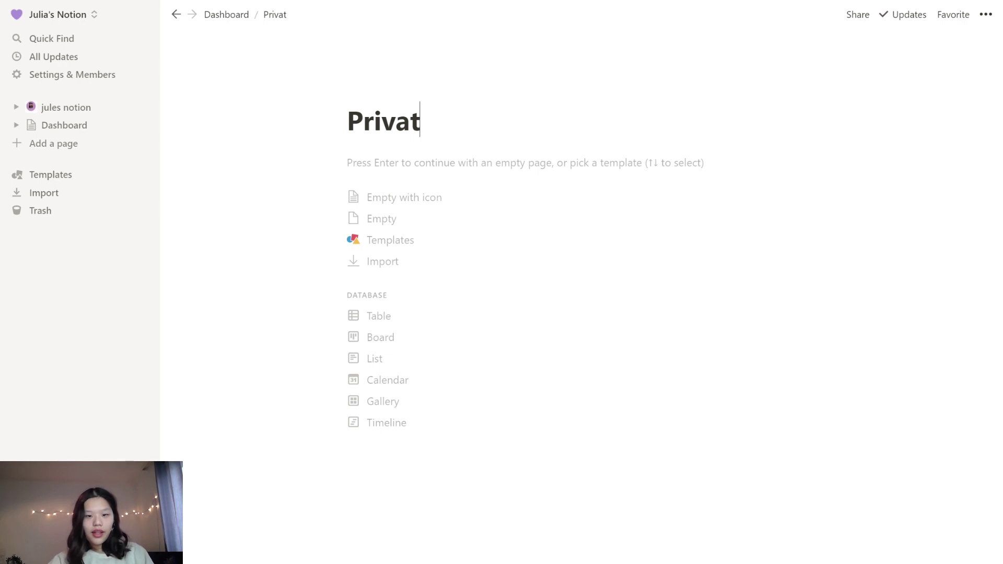
key("Return")
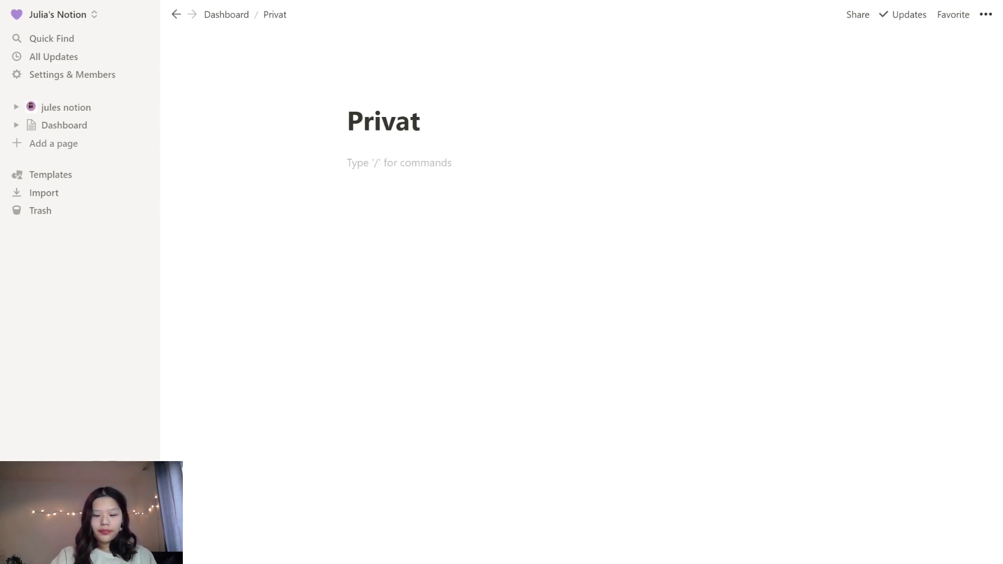
type("/")
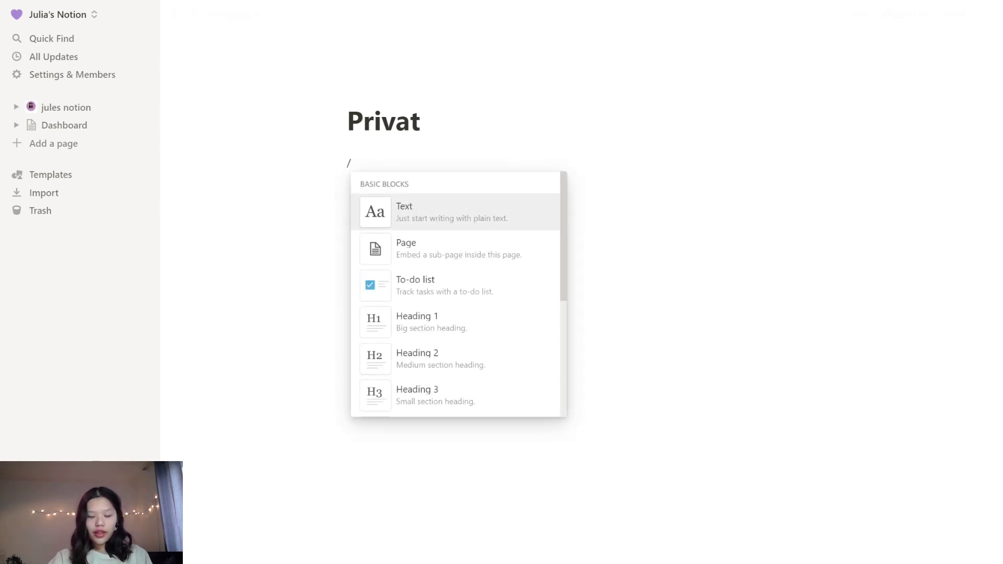
type("hea")
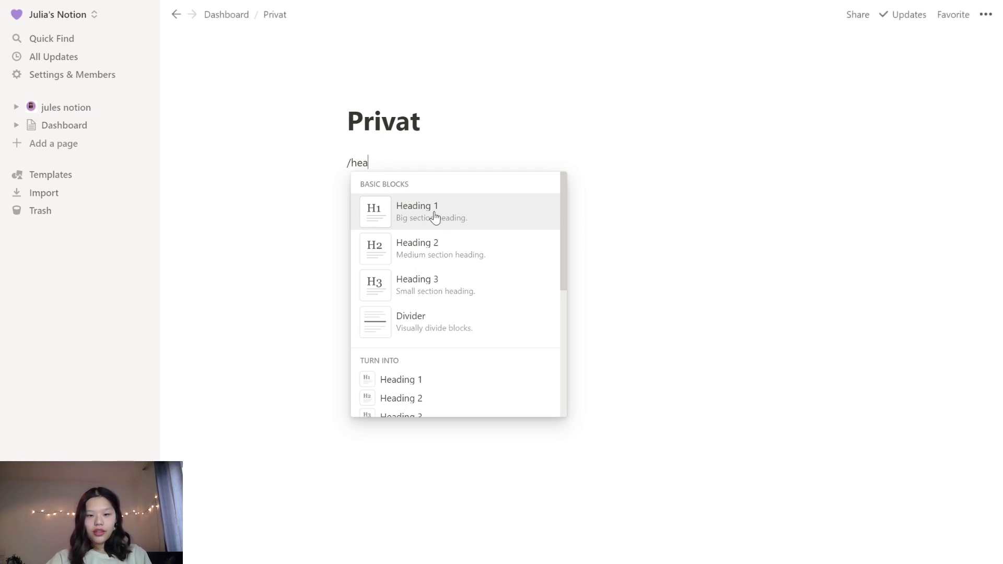
left_click(432, 217)
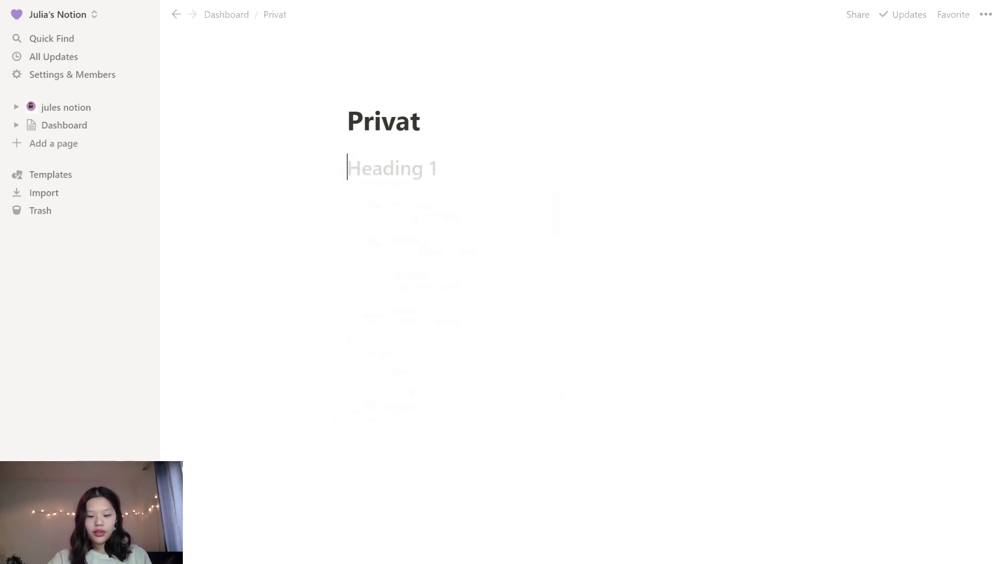
type("To Do Liste")
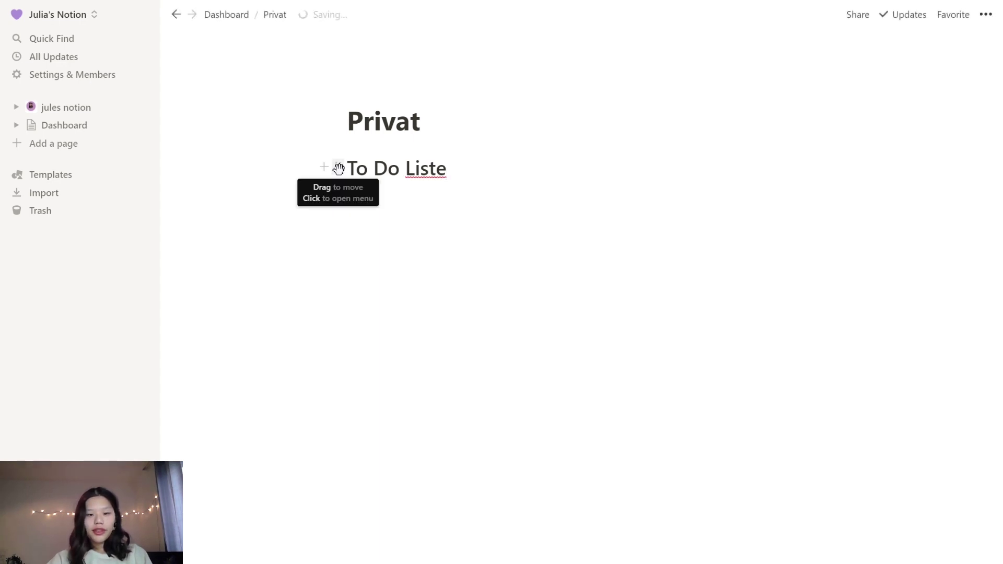
- Give the "To Do Liste" heading a brown background
left_click(339, 170)
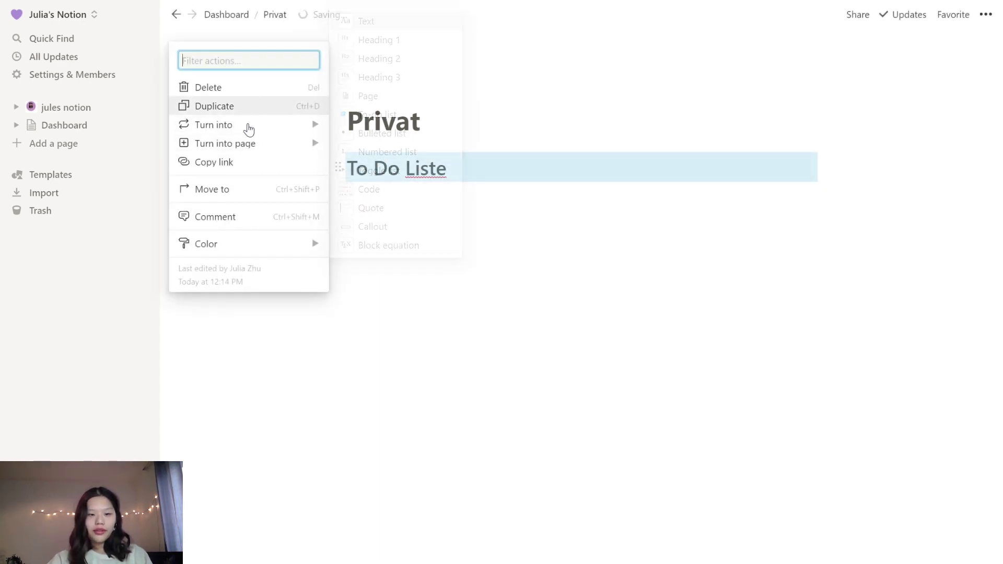
mouse_move(273, 252)
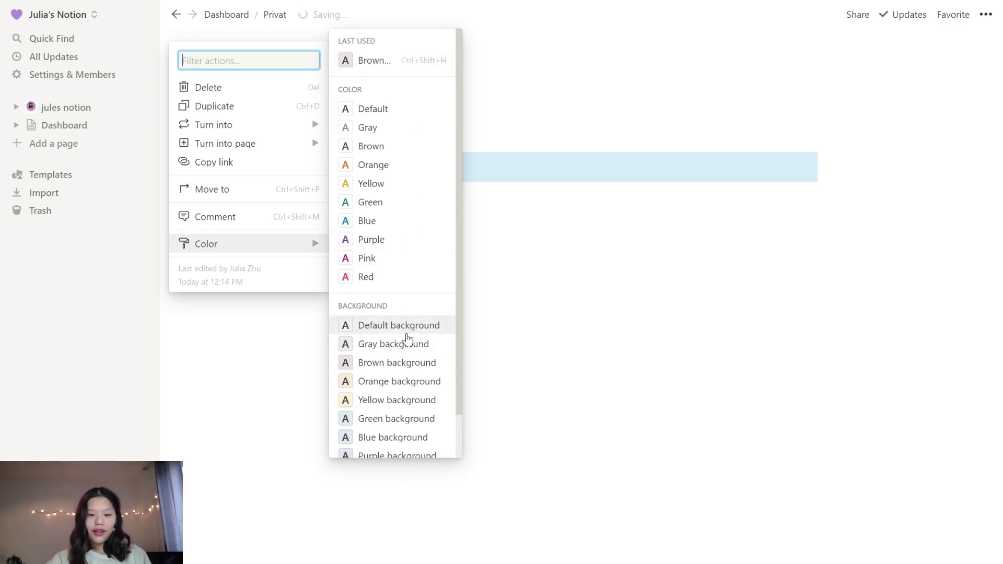
left_click(408, 372)
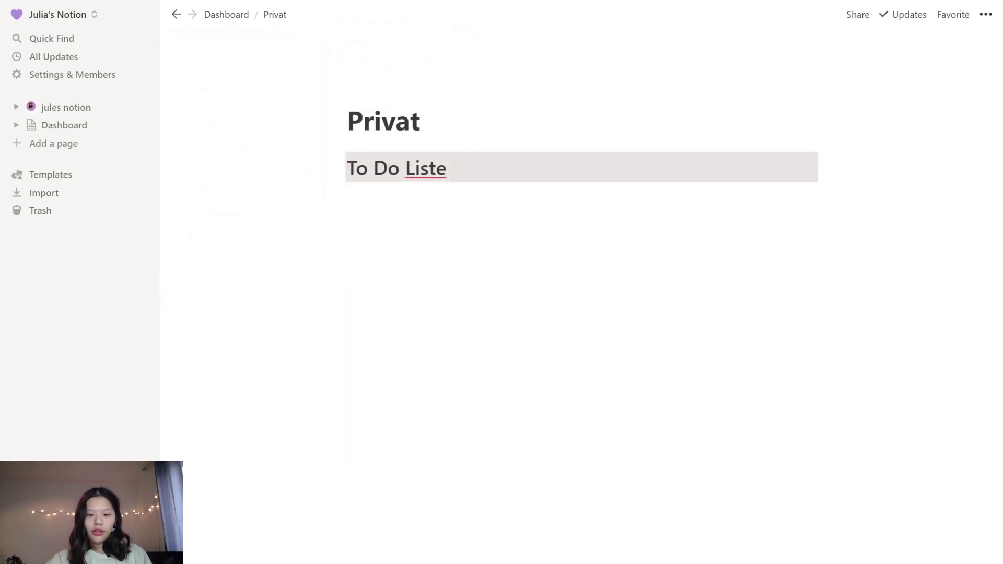
- Add an empty to-do list item directly below the "To Do Liste" heading
key("Return")
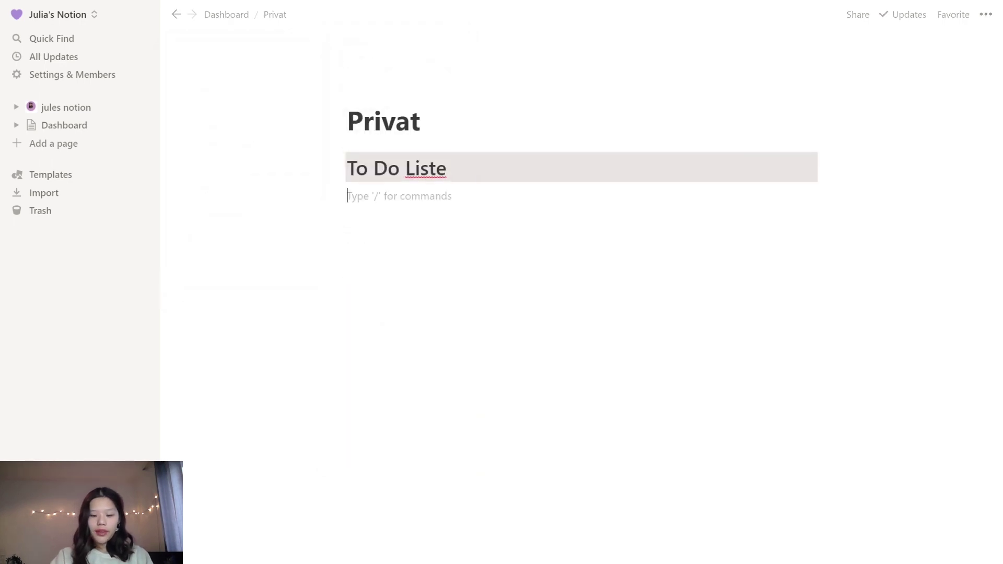
type("/")
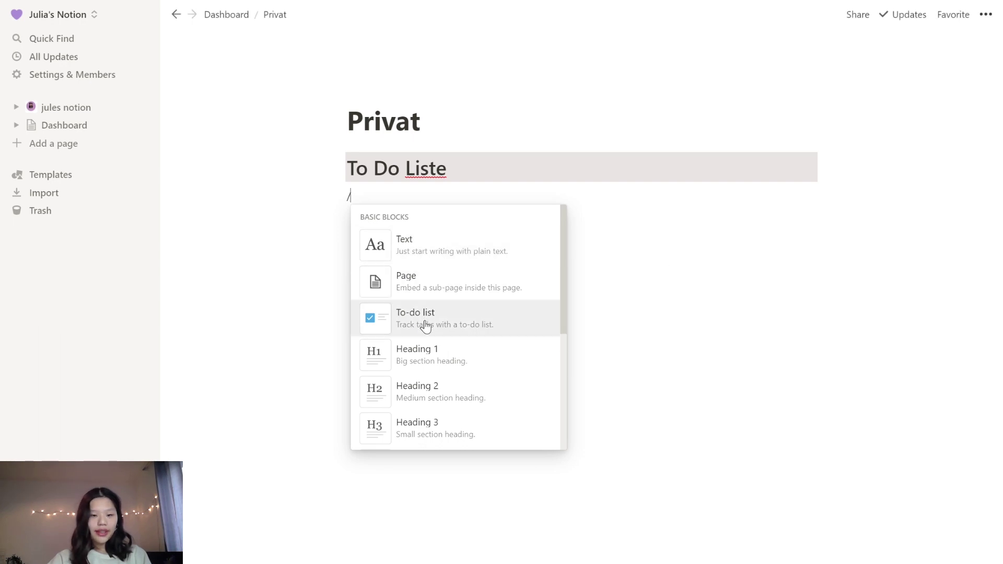
type("to")
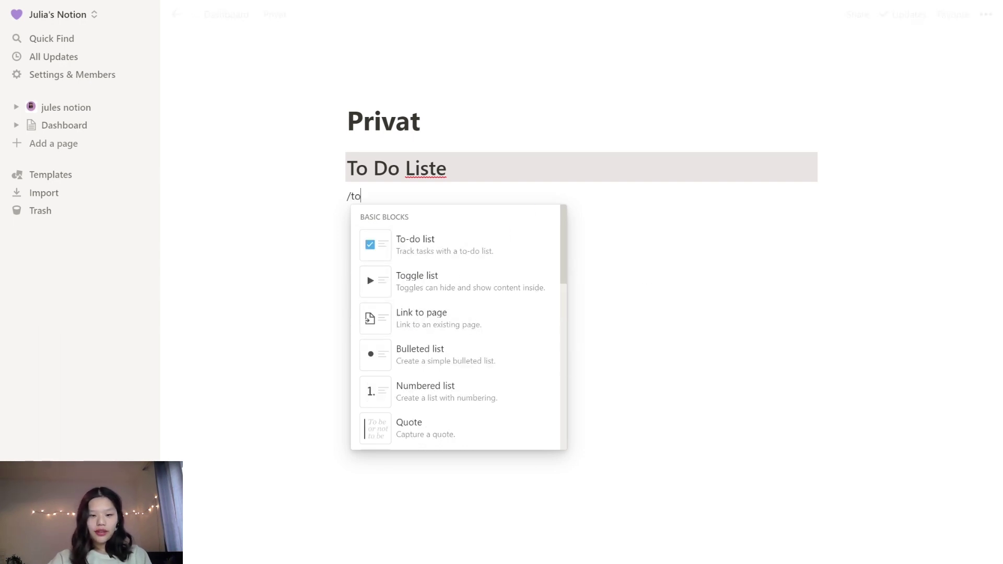
left_click(495, 251)
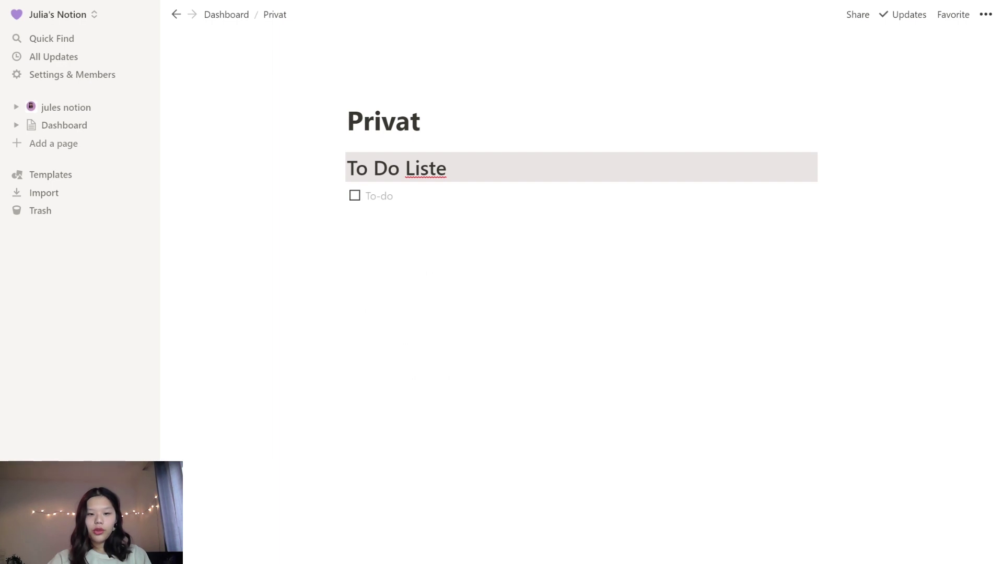
- Add a Heading 1 reading "Planner" below the to-do item, leaving an empty line between them
left_click(348, 218)
key("Return")
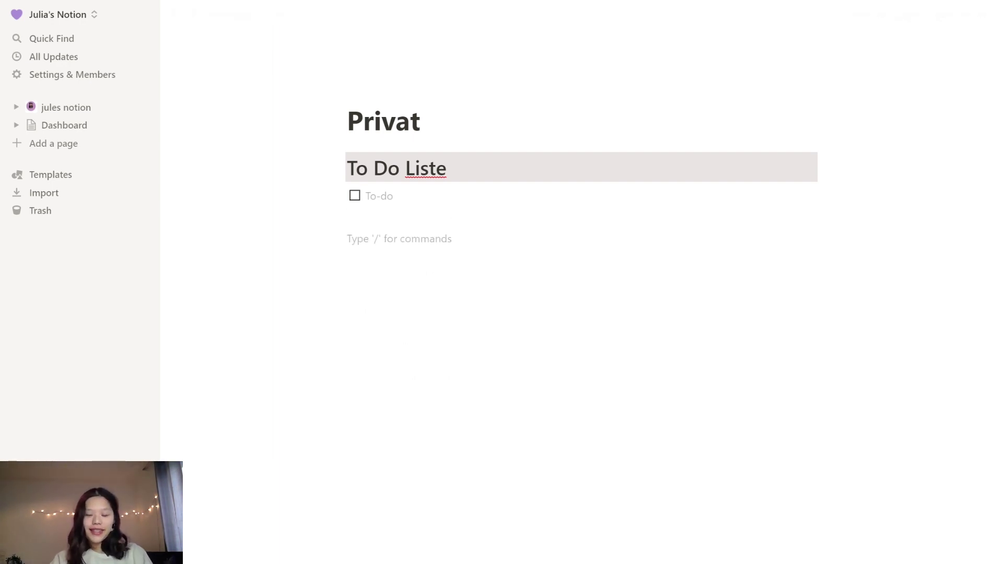
type("/head")
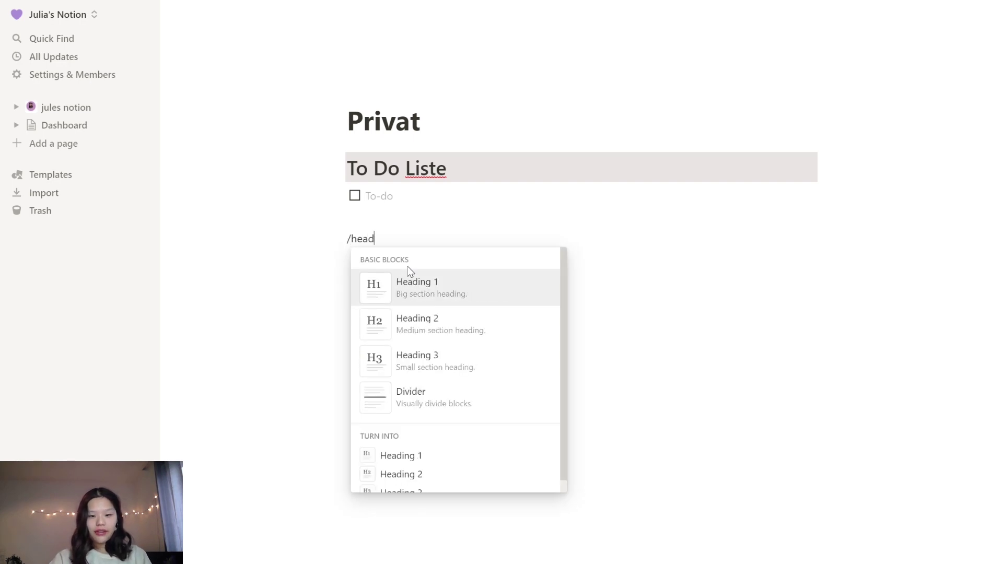
key("Return")
type("Planner")
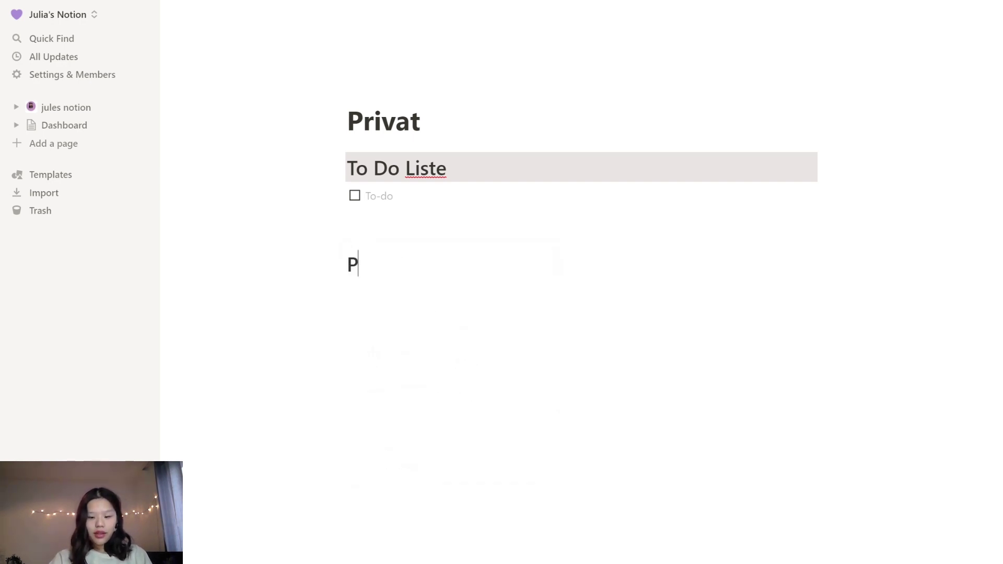
- Give the "Planner" heading an orange background
left_click(338, 263)
mouse_move(293, 342)
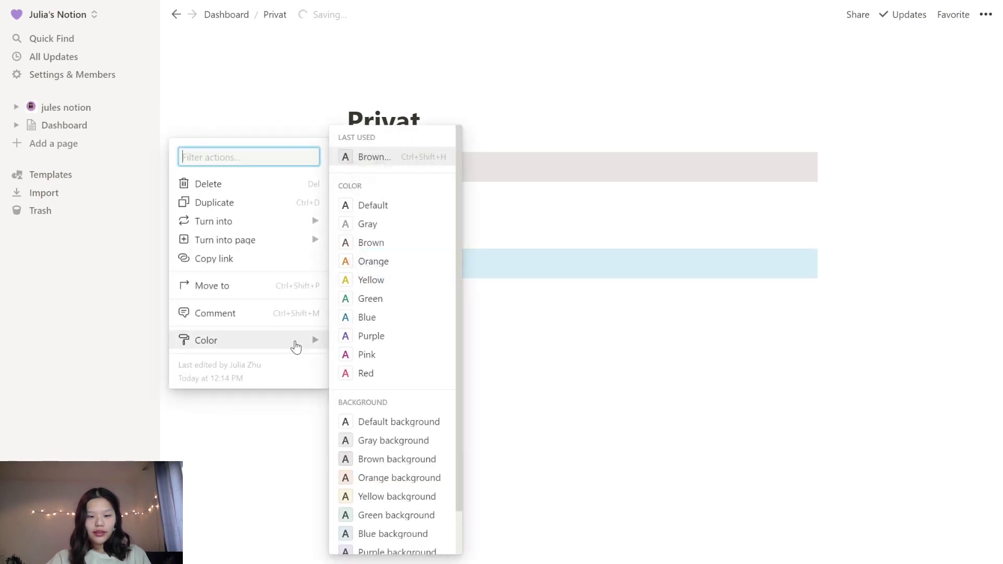
left_click(400, 478)
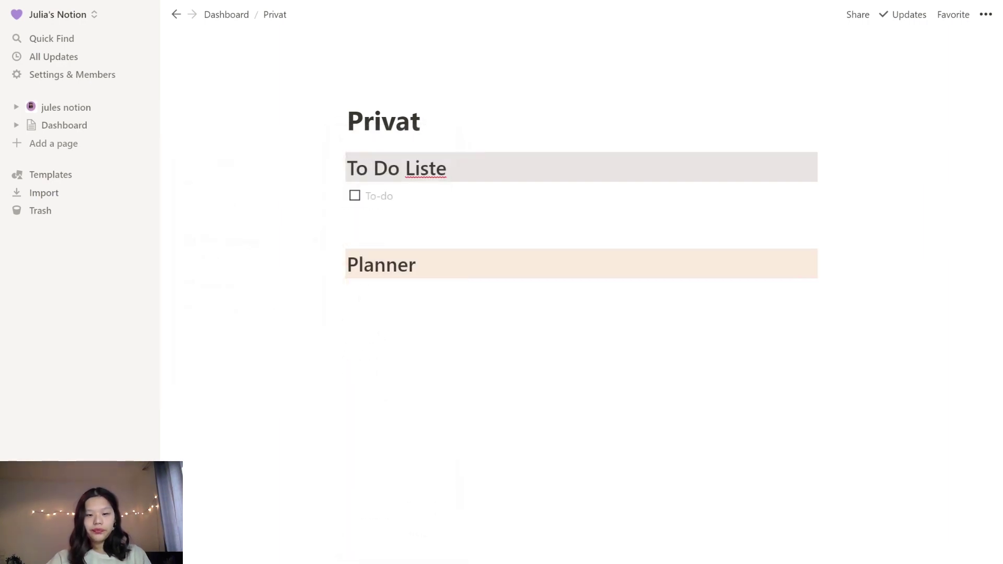
- Insert a toggle list under the "Planner" heading, expand it and title it "Wie viel Zeit habe ich für welche Aufgabe?"
left_click(348, 293)
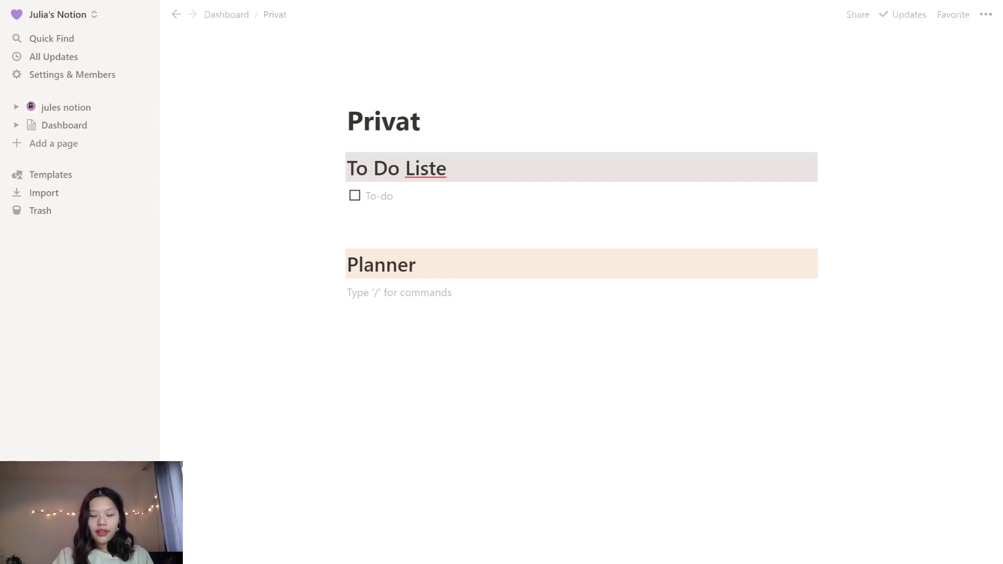
type("/tog")
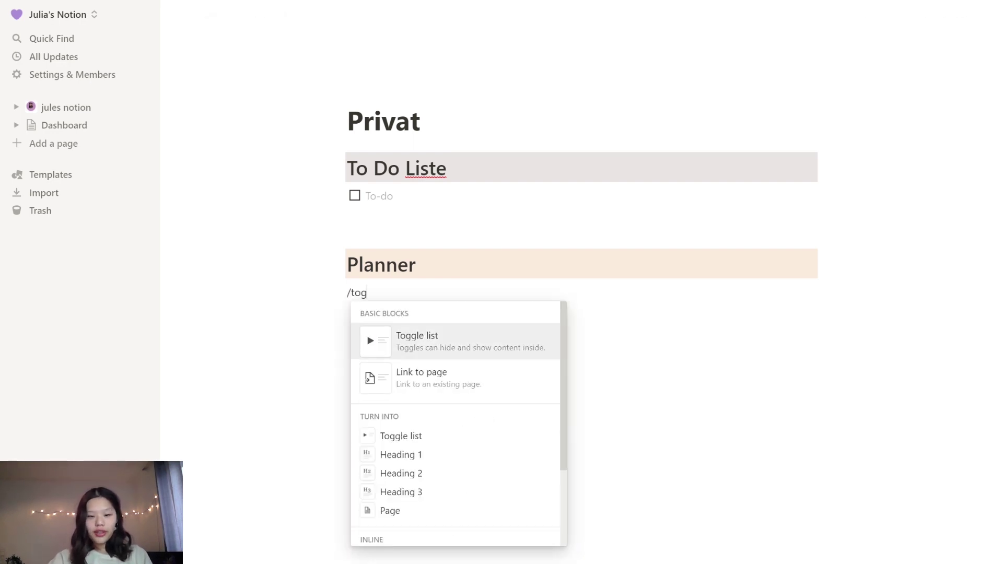
left_click(410, 339)
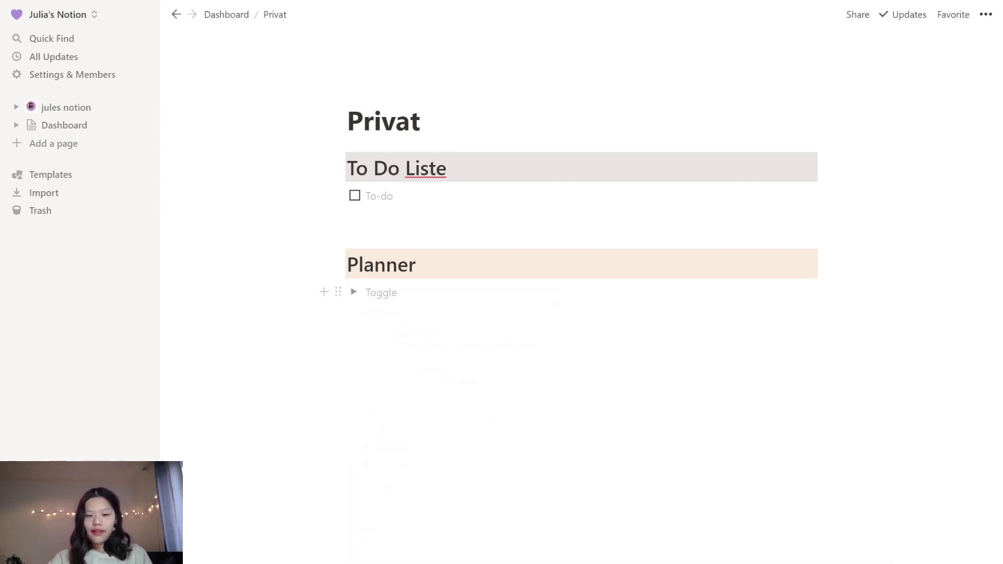
left_click(353, 292)
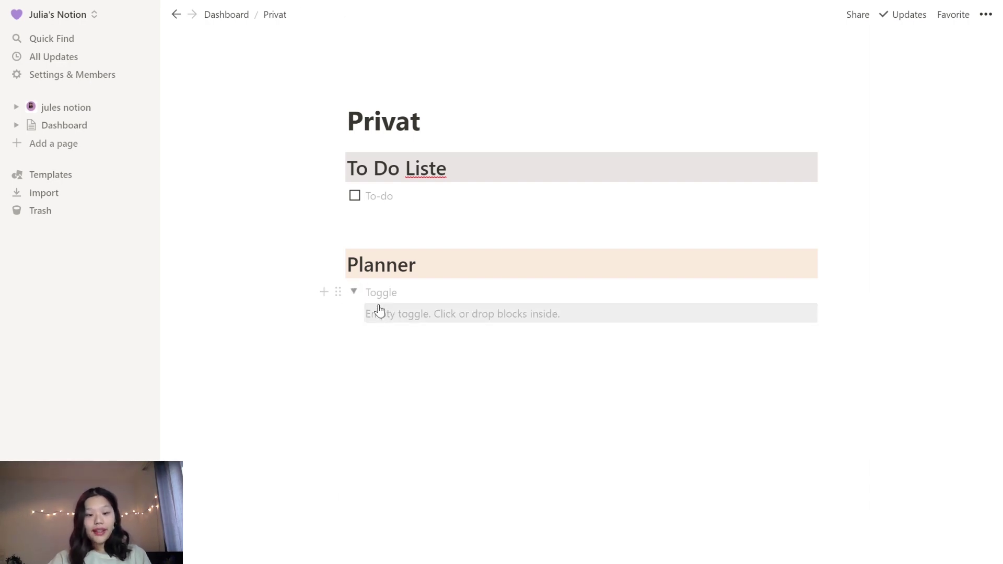
type("Wie viel")
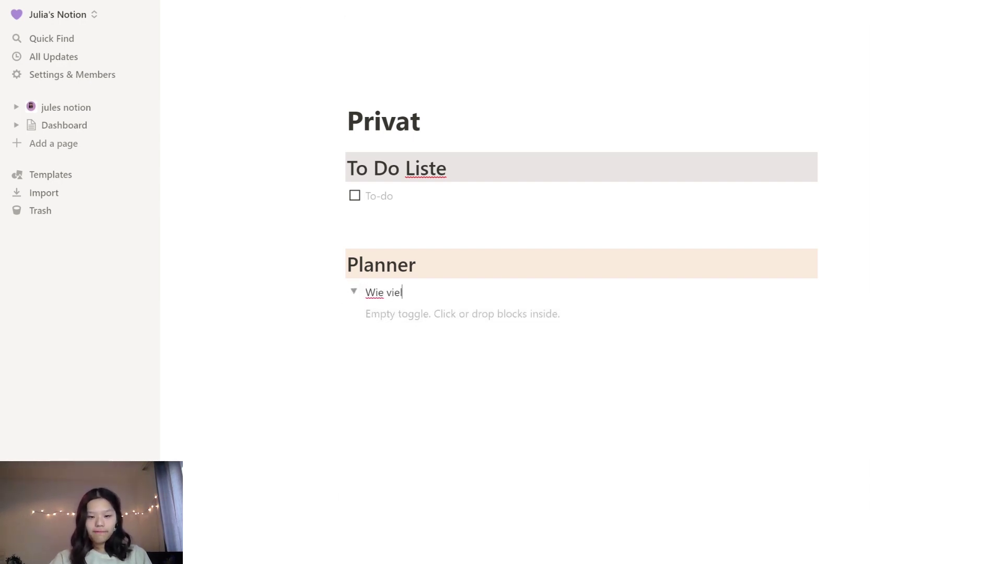
type(" Zeit habe ich f")
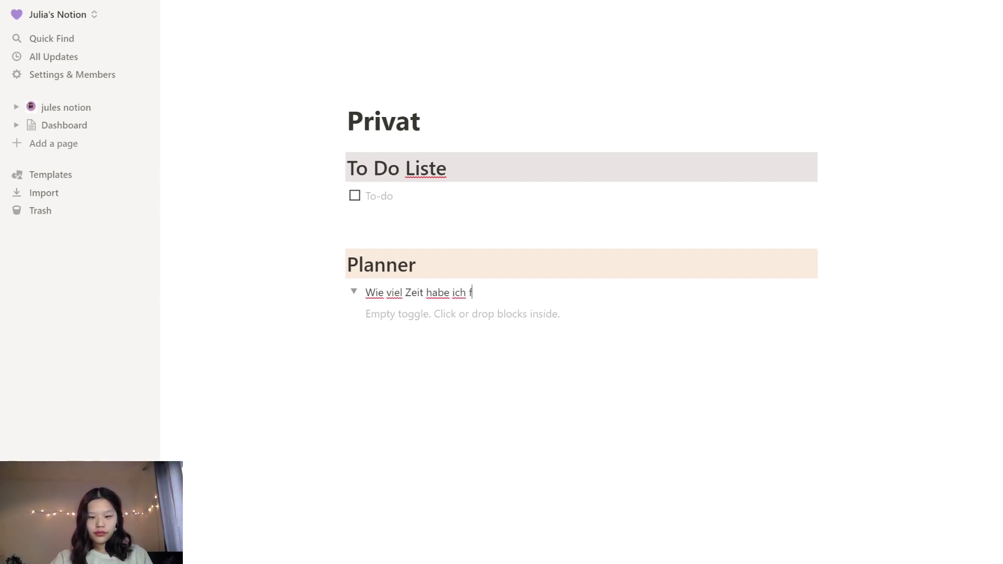
type("ür welche Aufgab")
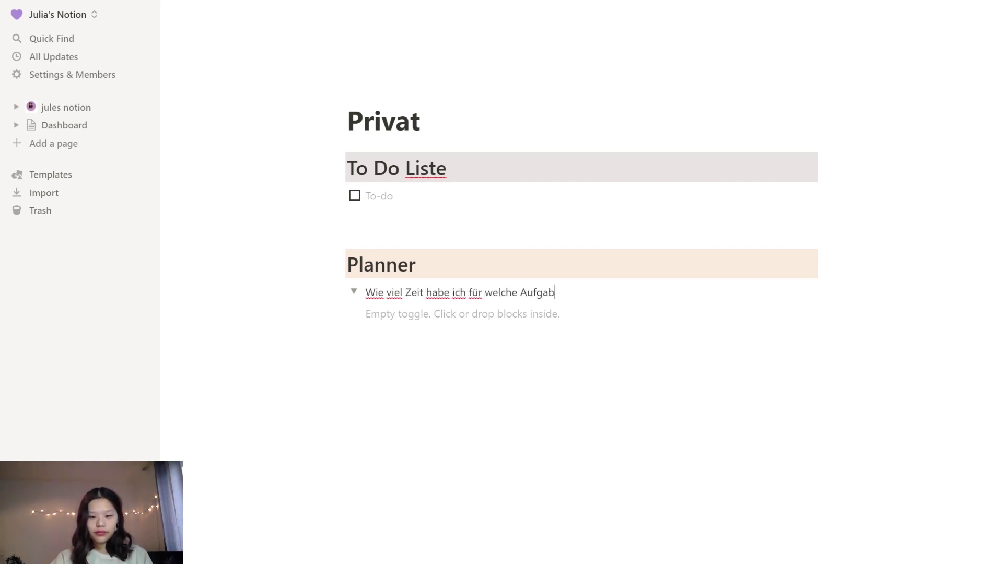
type("e?")
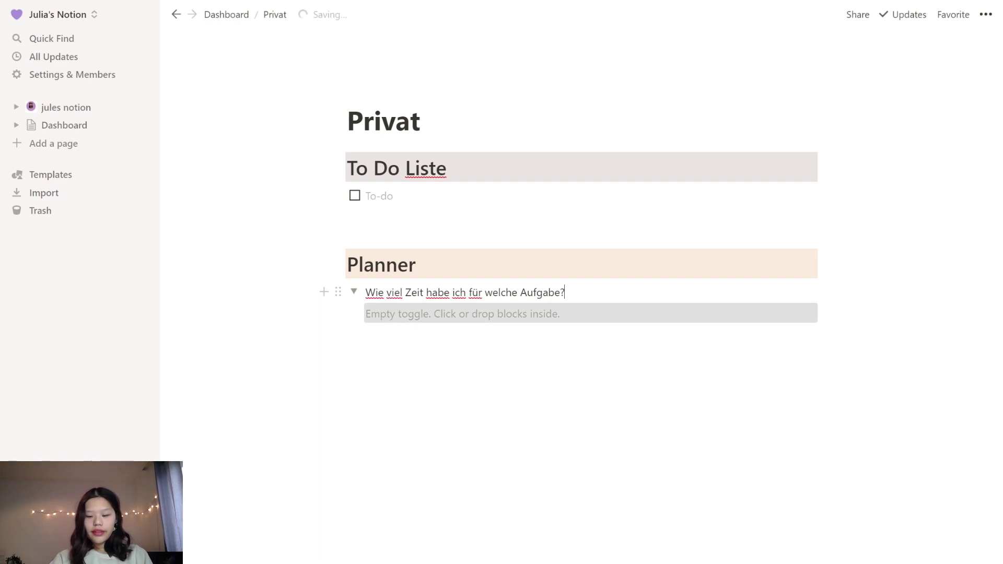
- Fill the toggle with the bullets "Katze füttern: 15min", "Uni lernen: 60min" and "Netflix Party: 50min", and collapse it
left_click(385, 316)
type("-")
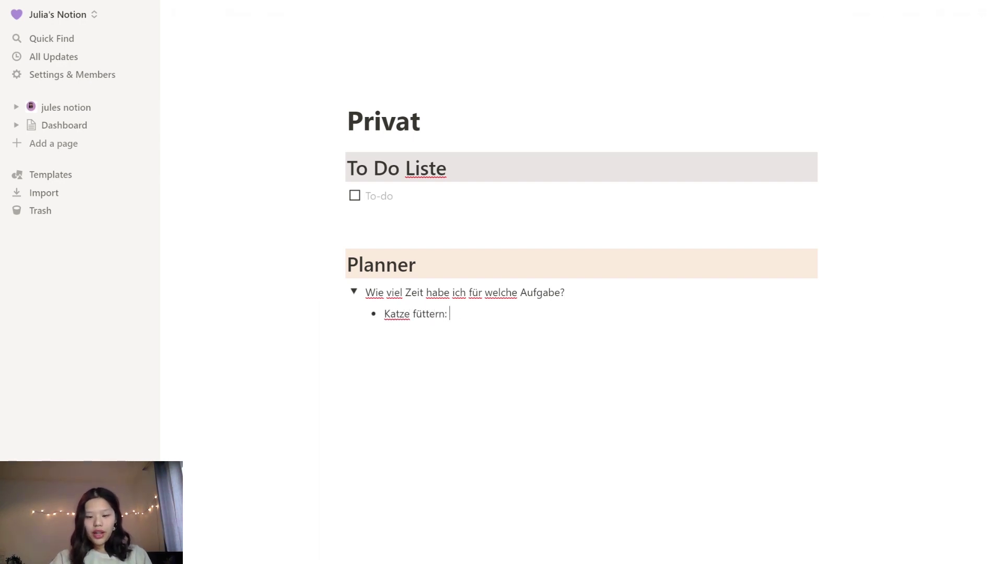
key("BackSpace")
key("BackSpace")
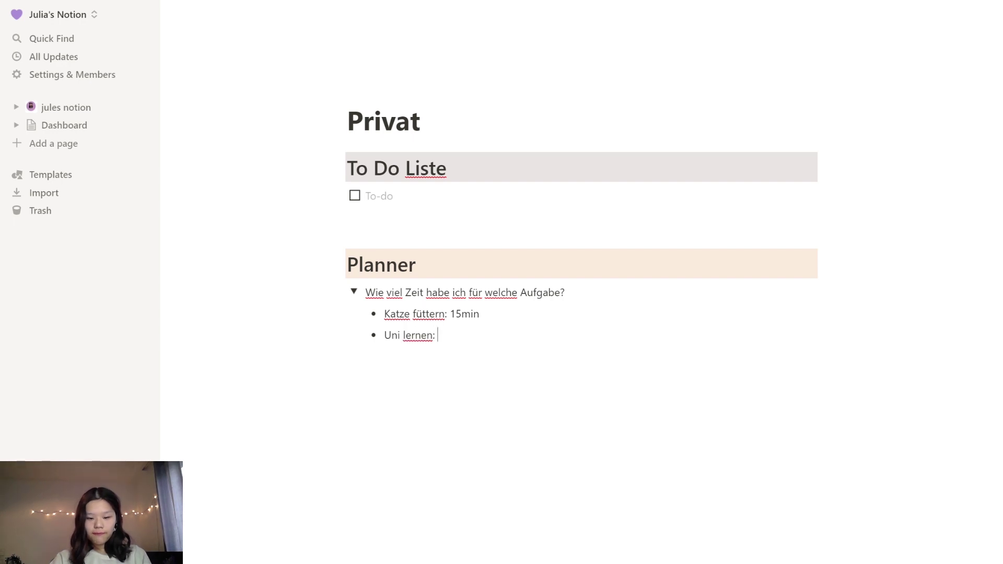
key("Return")
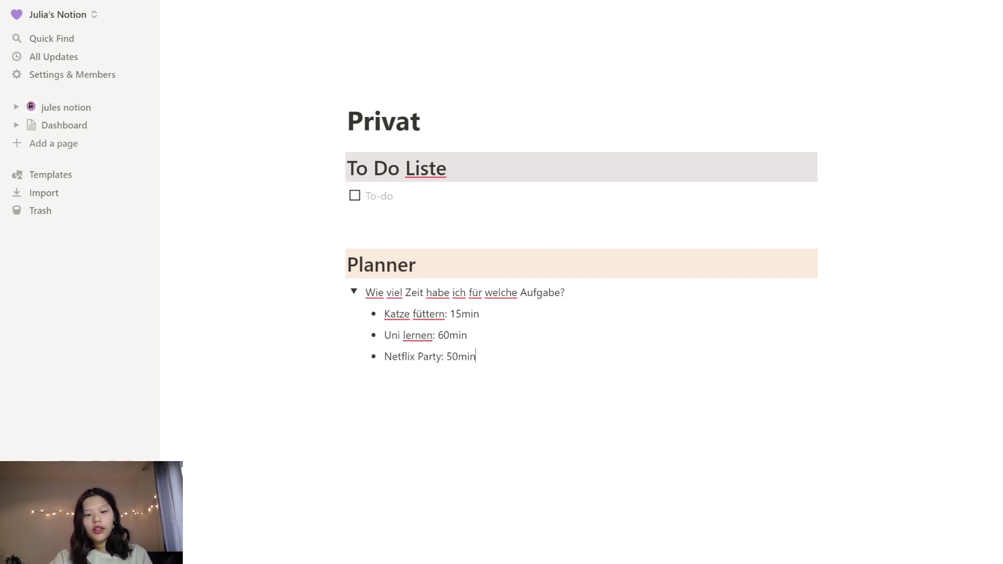
left_click(355, 293)
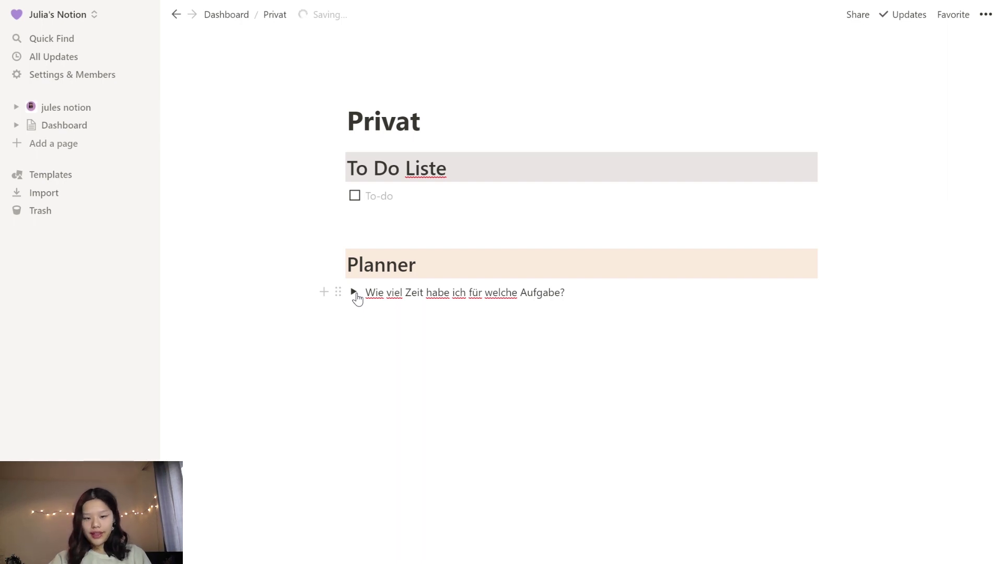
- Insert an image block below the collapsed toggle, leaving an empty line above it
left_click(348, 314)
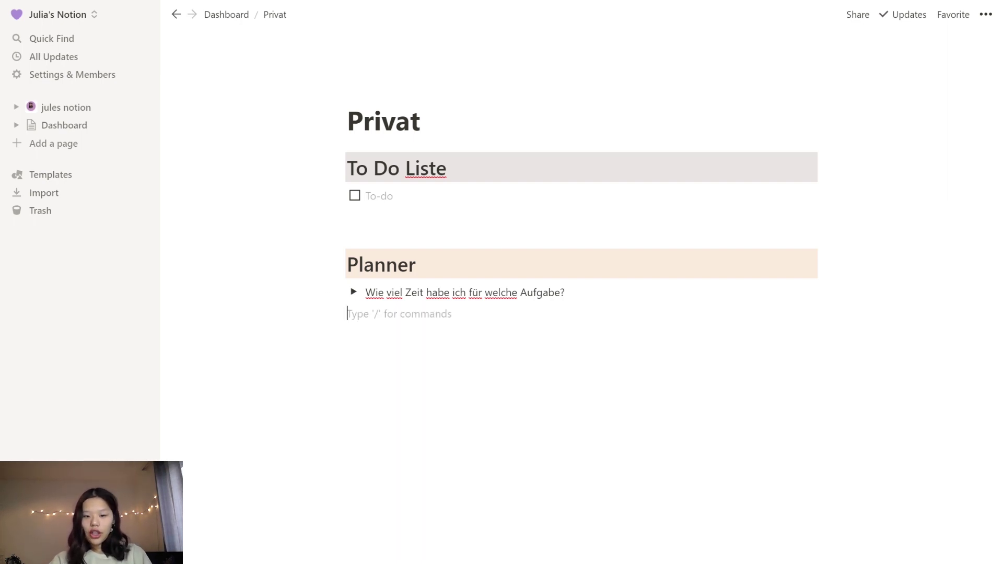
key("Return")
type("/")
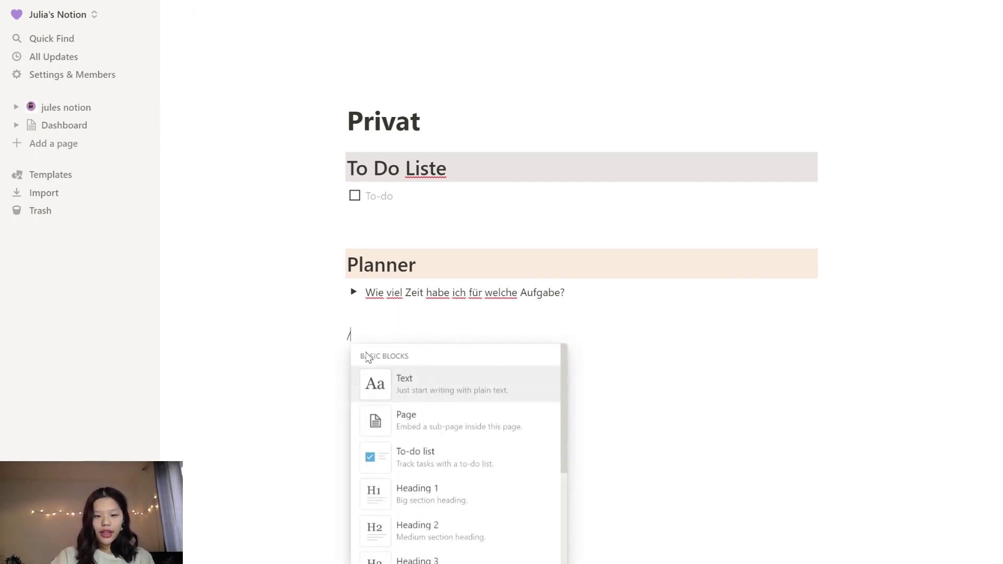
scroll(408, 501, "down", 10)
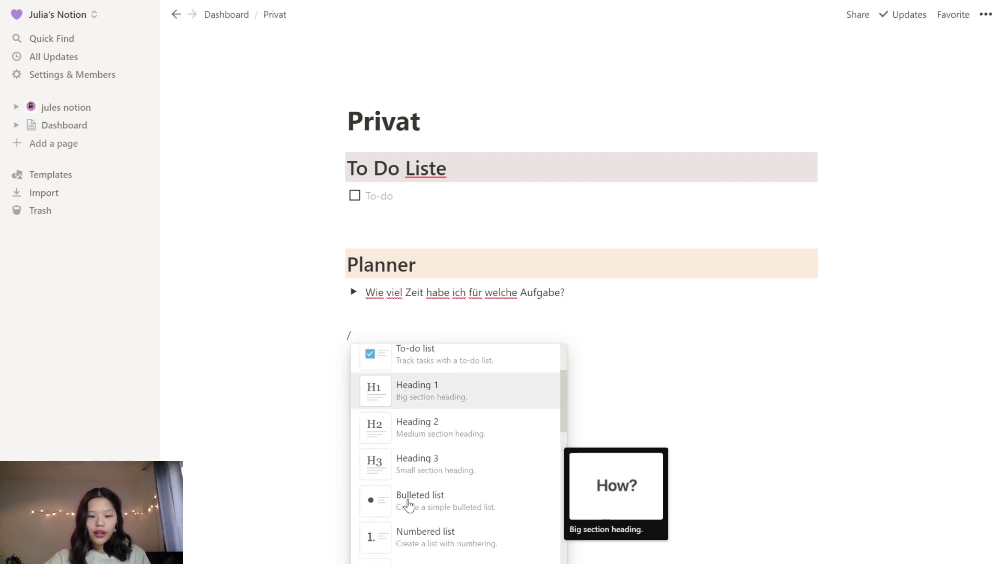
scroll(408, 505, "down", 9)
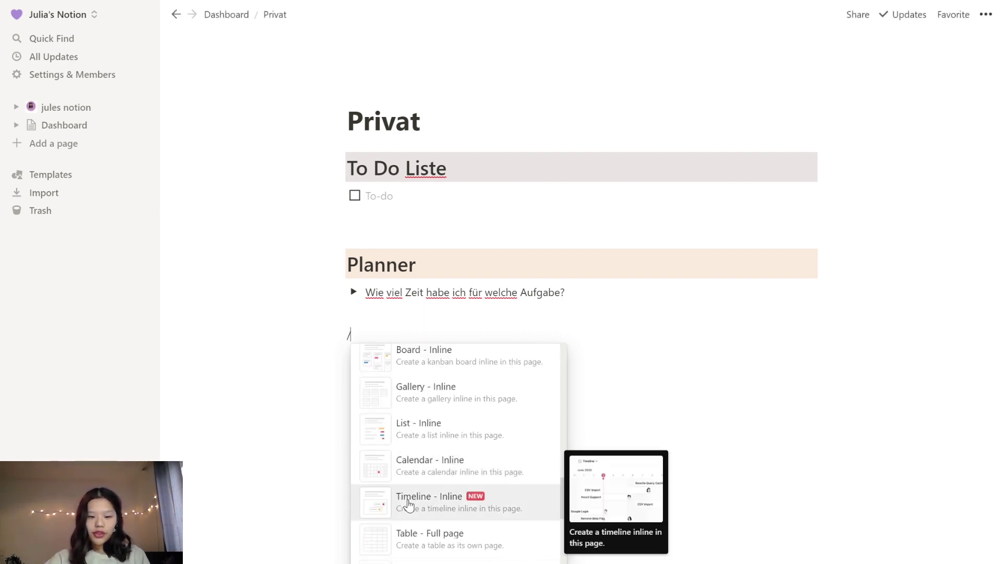
scroll(409, 504, "down", 2)
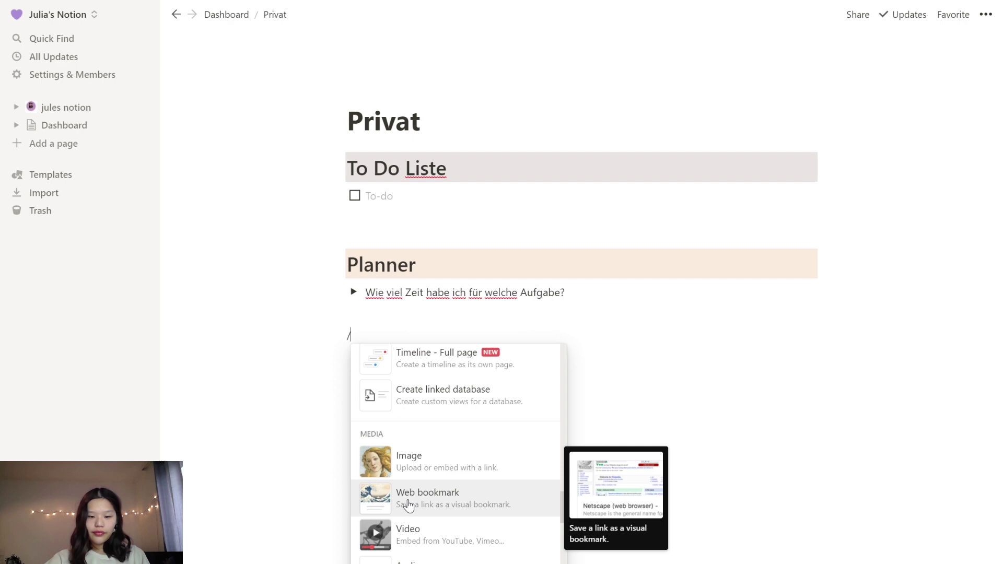
left_click(434, 471)
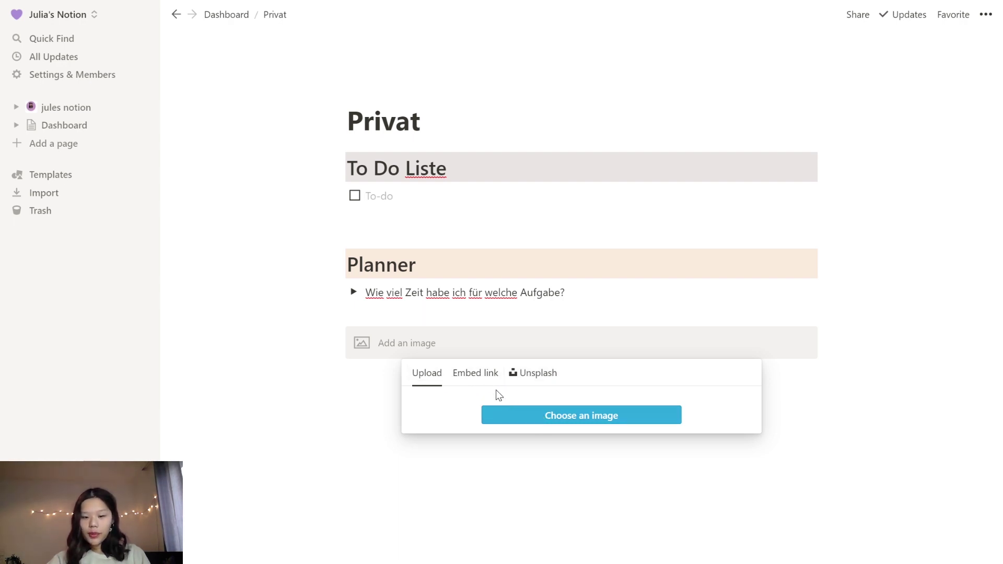
- Search Unsplash for "coffee" and fill the image block with the photo of a coffee cup on a beige background
left_click(477, 379)
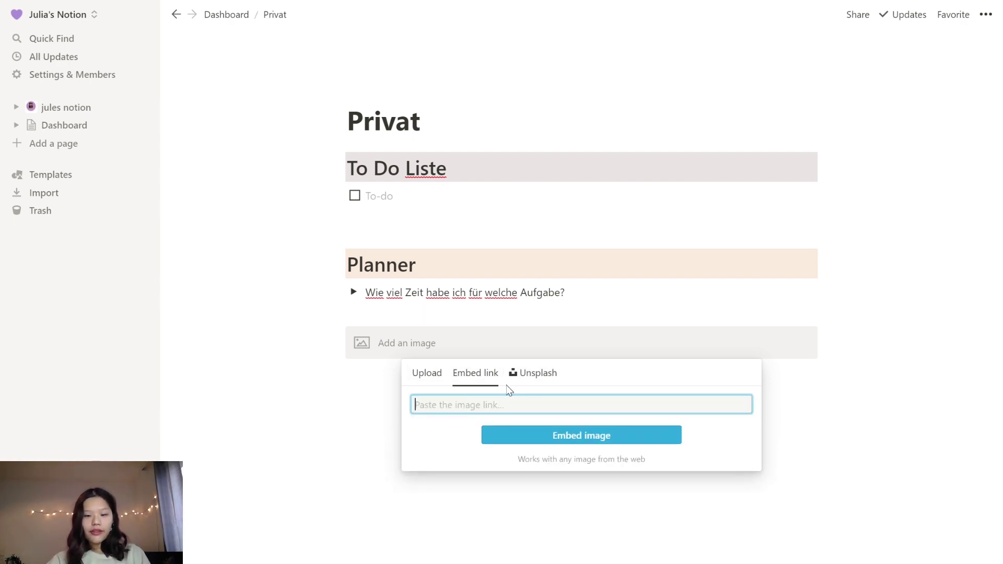
left_click(528, 373)
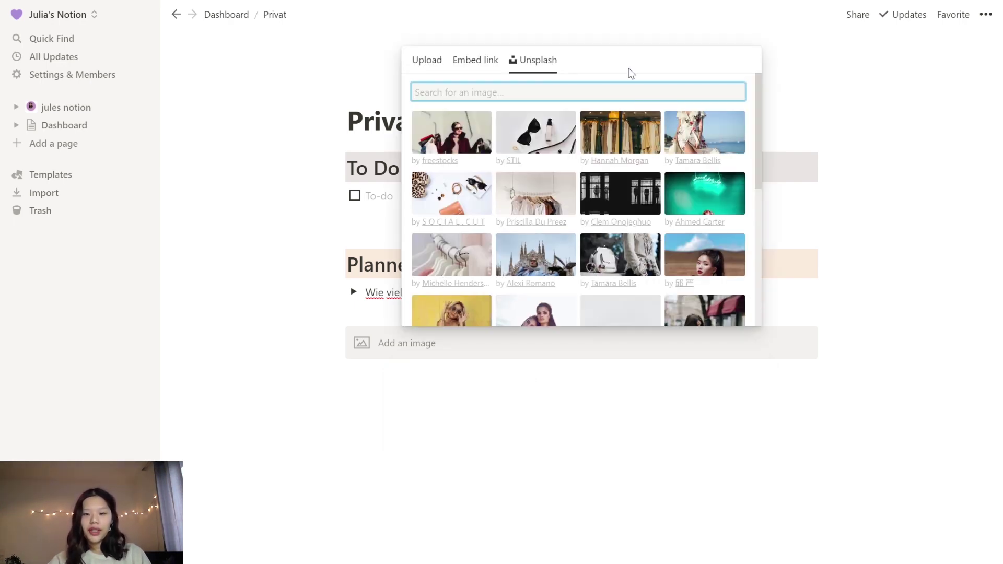
type("coffee")
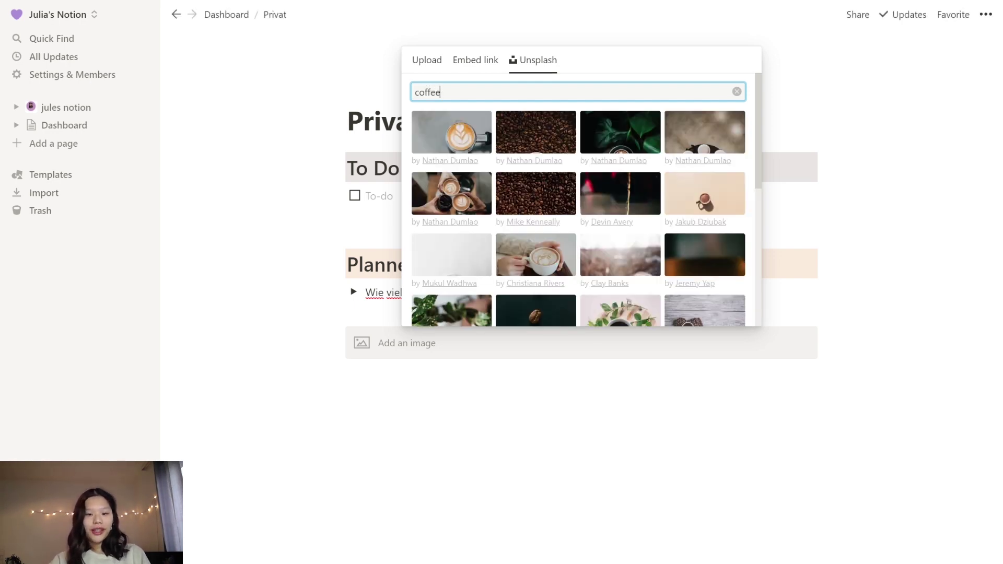
left_click(696, 205)
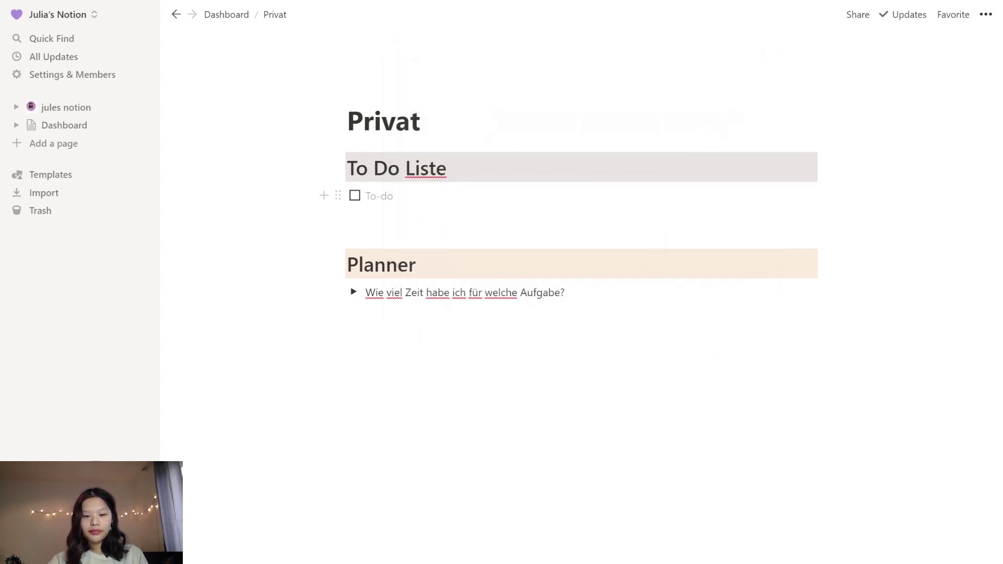
- Move the "Planner" heading together with its toggle beside the "To Do Liste" heading to form a second column
scroll(491, 445, "down", 1)
scroll(491, 445, "down", 2)
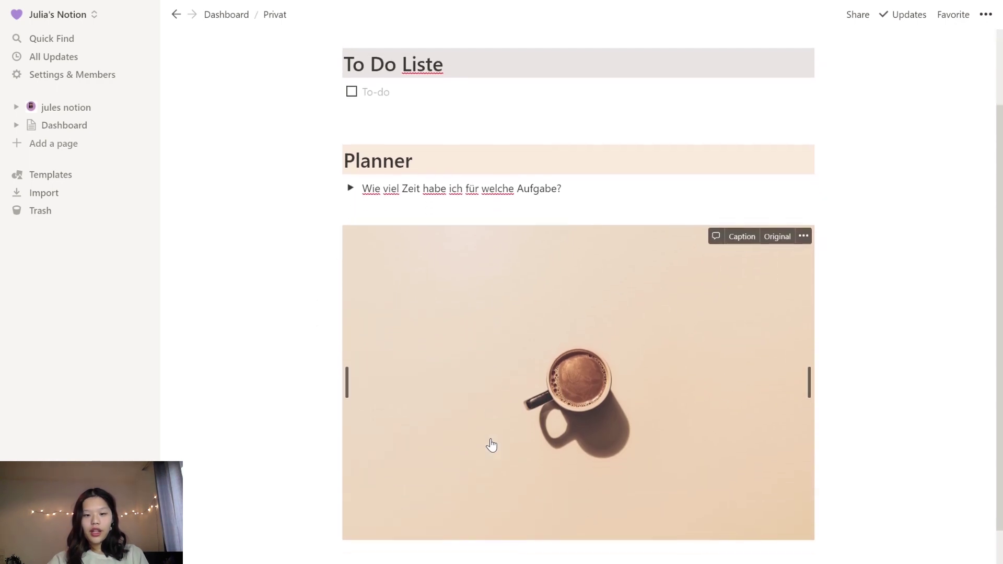
scroll(491, 445, "up", 1)
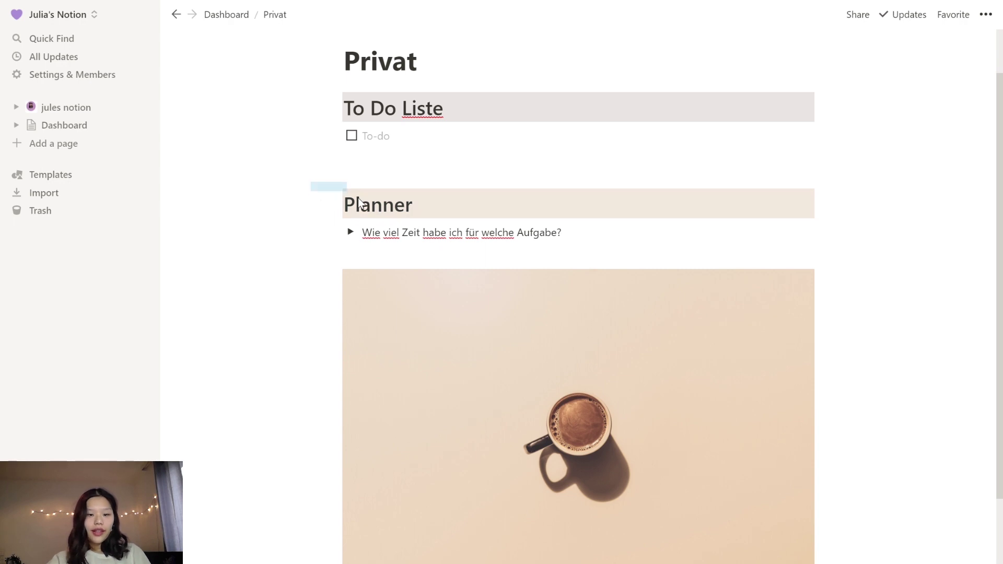
left_click_drag(358, 197, 469, 241)
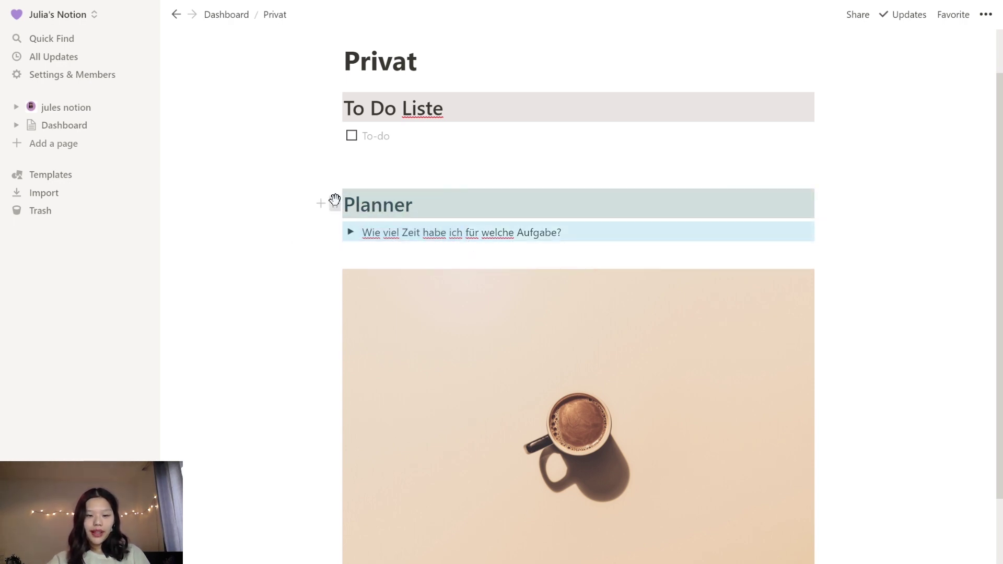
left_click_drag(336, 196, 823, 108)
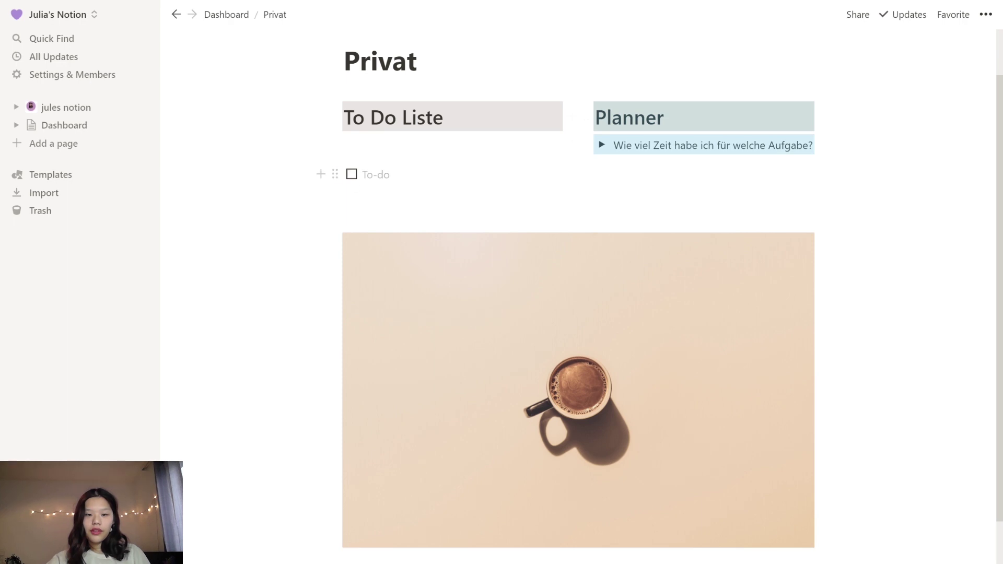
- Move the empty to-do under the "To Do Liste" heading and place the coffee image in its own column before that heading
left_click_drag(336, 172, 348, 144)
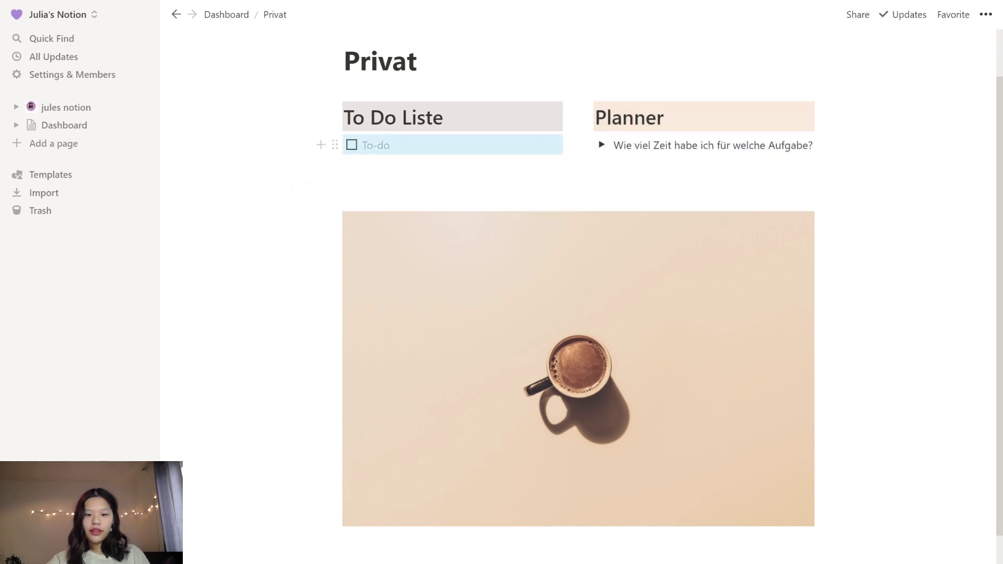
left_click(345, 196)
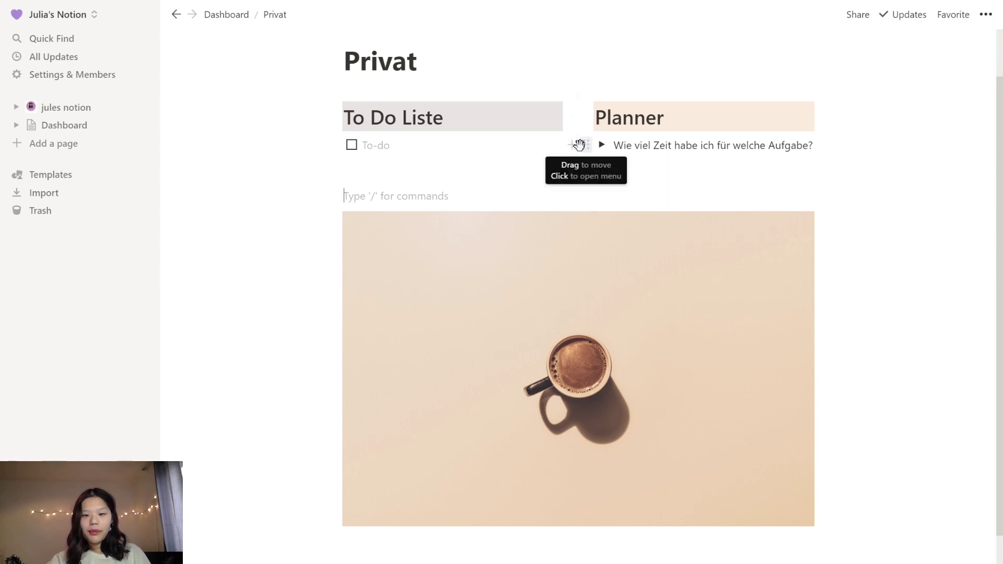
mouse_move(580, 160)
left_mouse_down()
mouse_move(479, 155)
mouse_move(631, 160)
mouse_move(563, 161)
mouse_move(591, 161)
left_mouse_up()
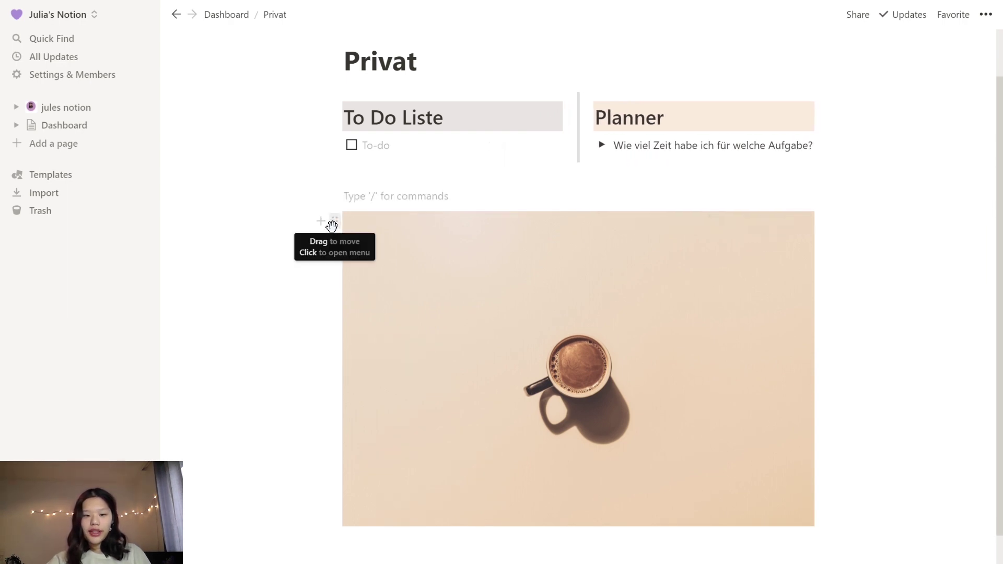
left_click_drag(332, 222, 331, 124)
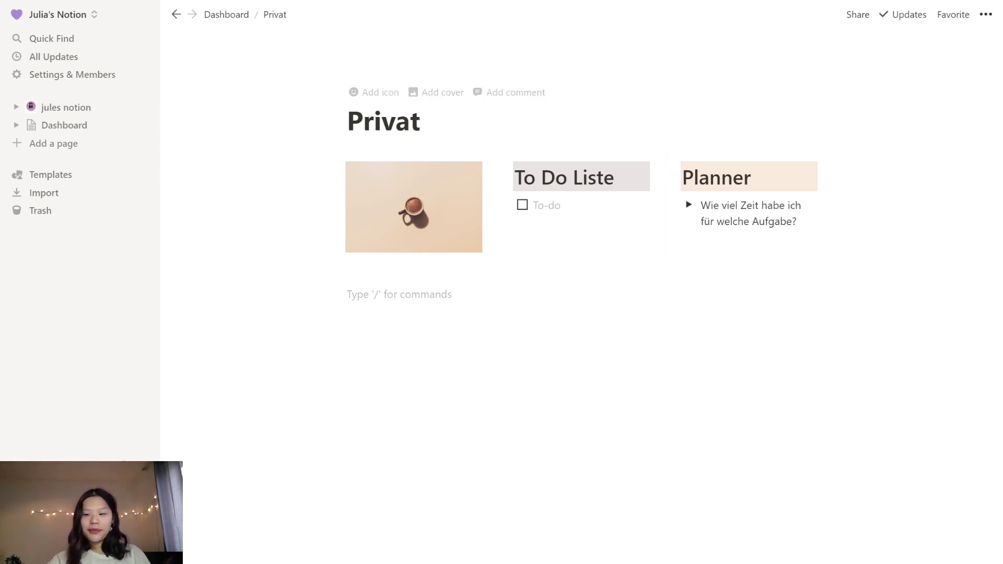
- Set the "Privat" page's font style to Serif and make the page full width, keeping small text off
left_click(986, 16)
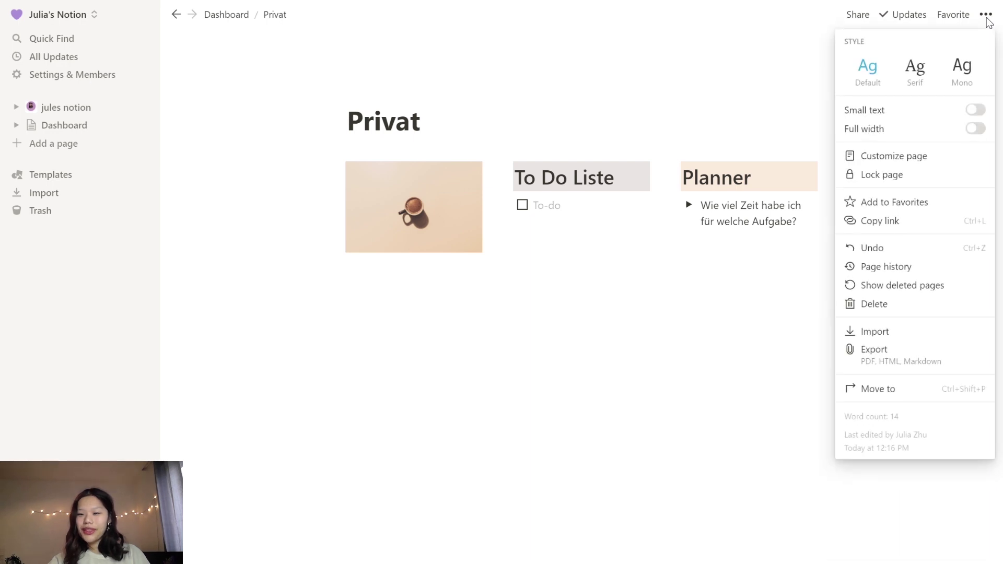
left_click(917, 74)
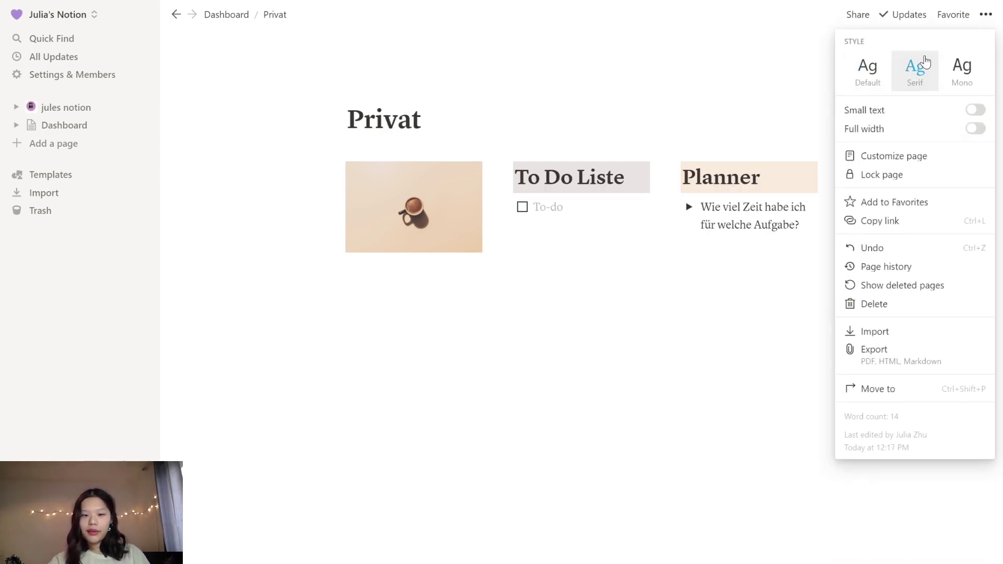
left_click(955, 77)
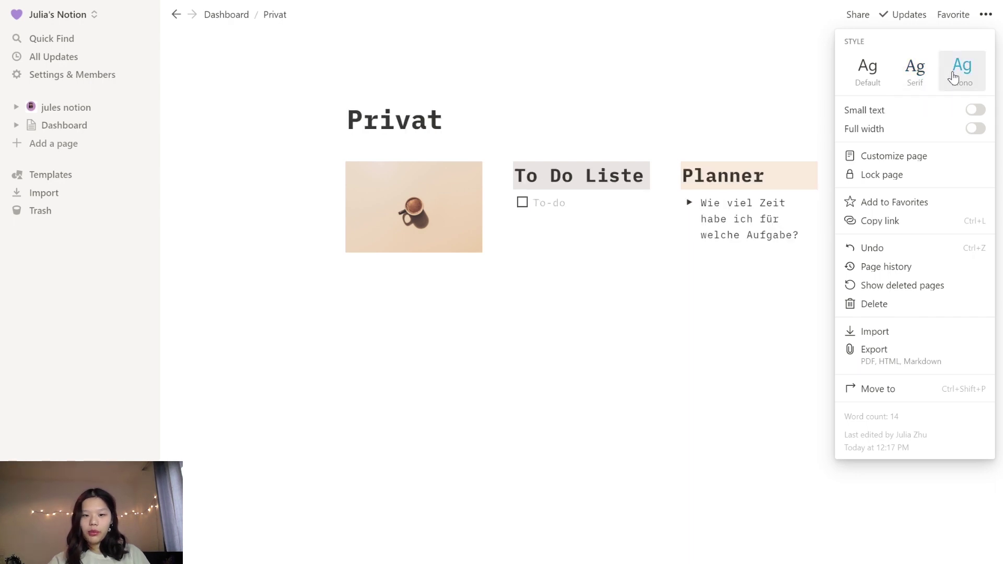
left_click(926, 80)
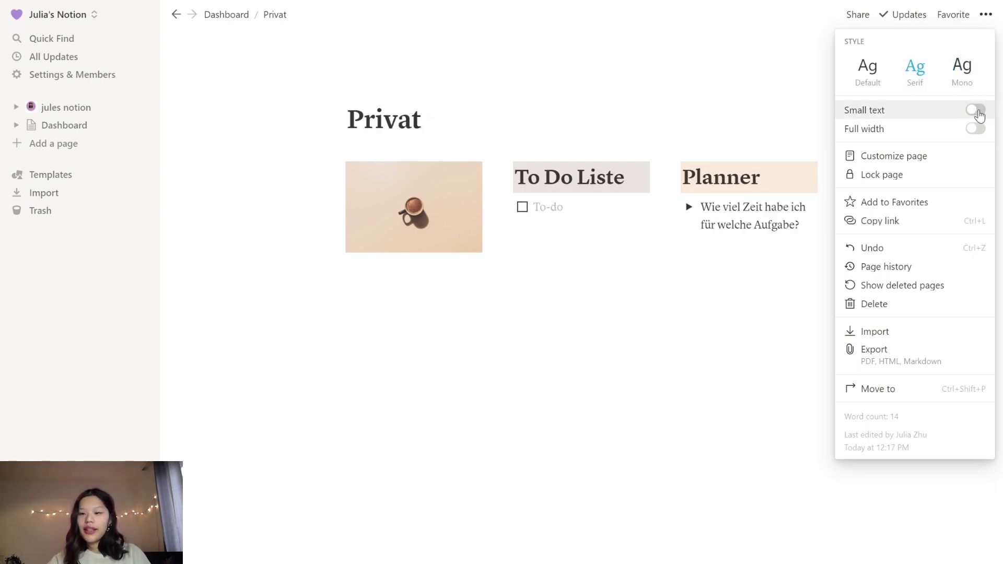
left_click(976, 110)
left_click(979, 112)
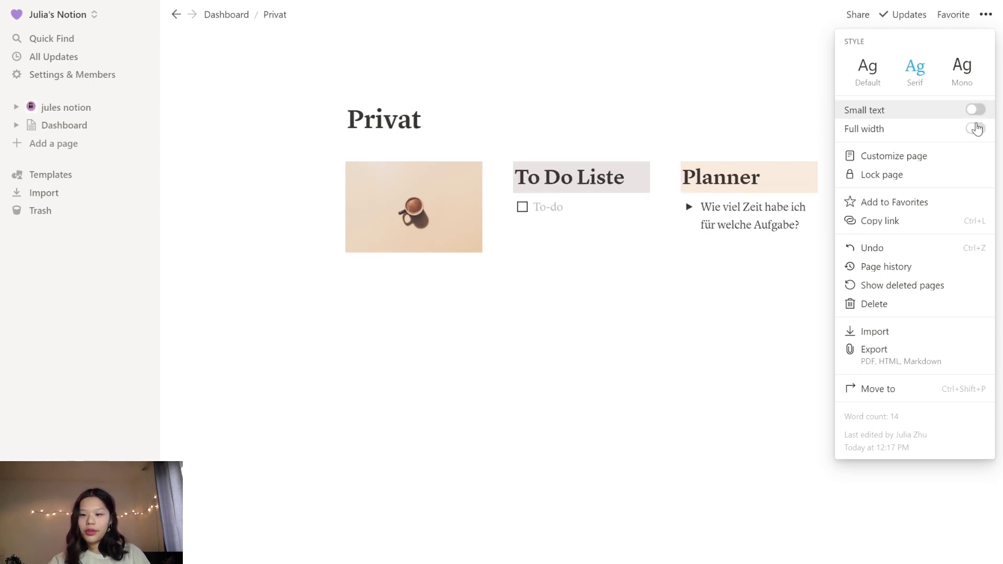
left_click(976, 129)
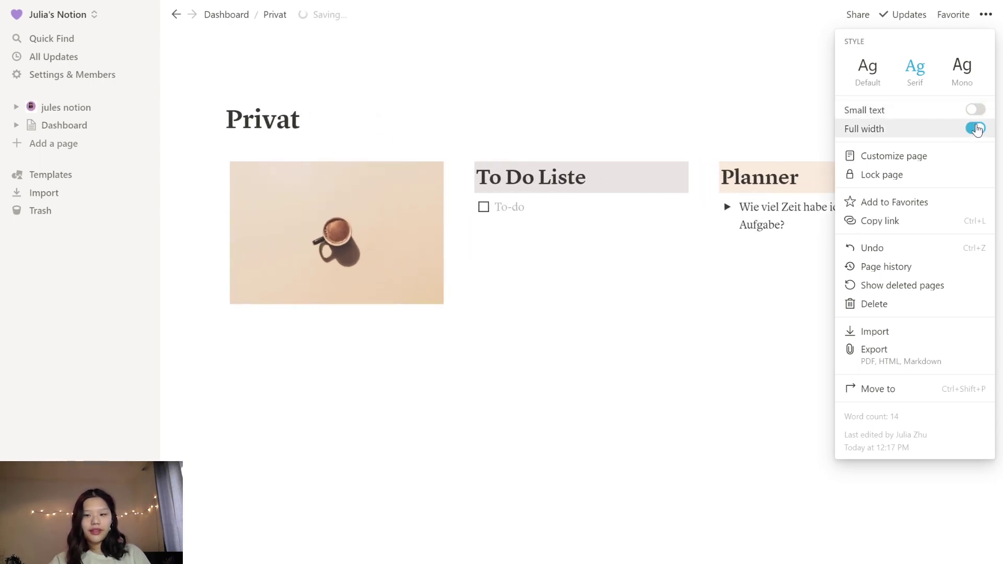
left_click(294, 355)
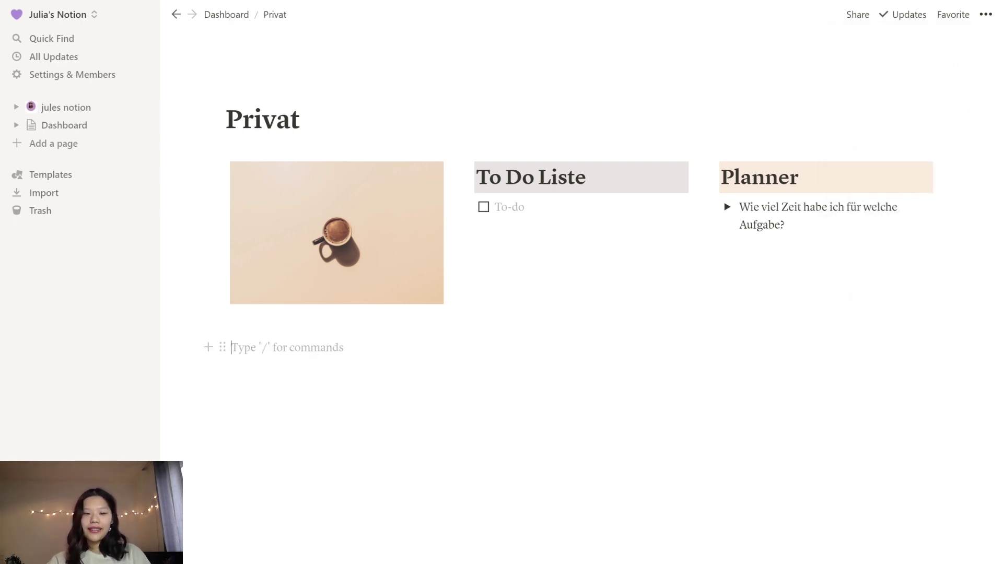
left_click(254, 92)
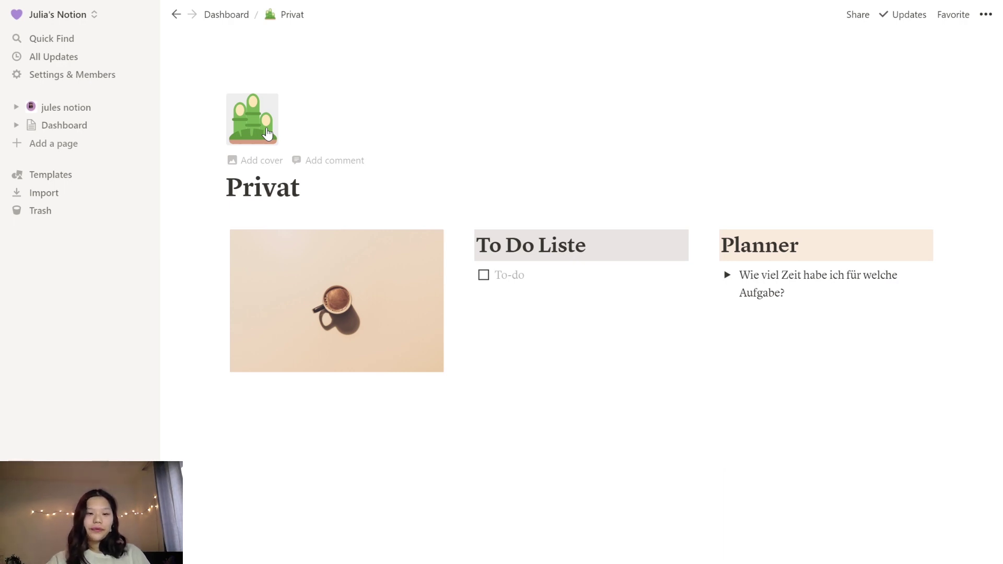
left_click(253, 114)
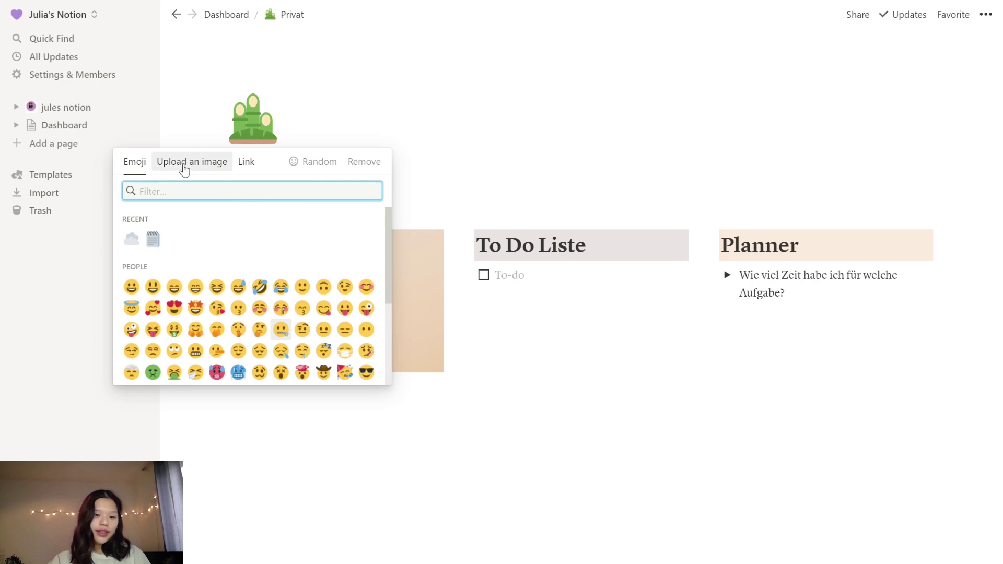
left_click(184, 168)
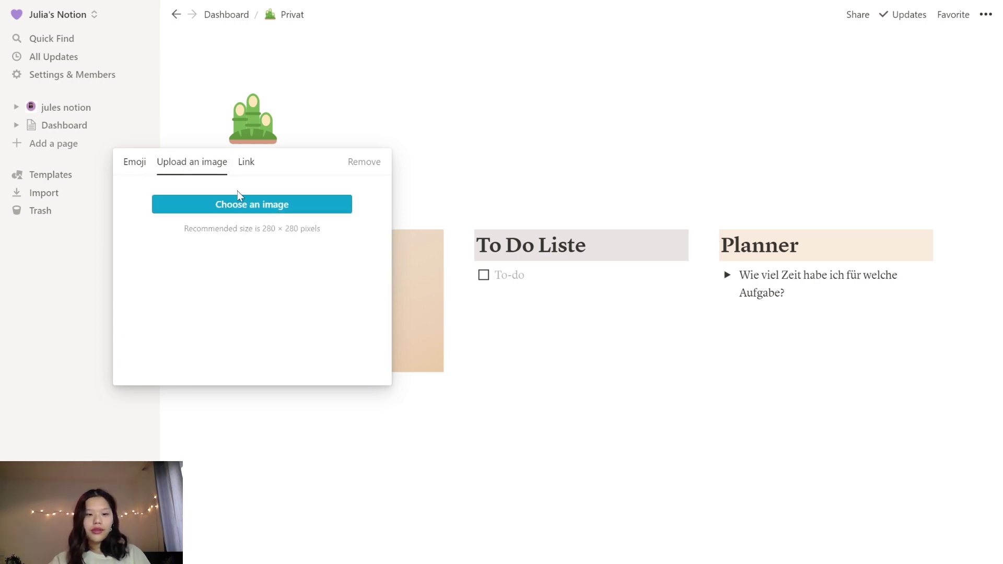
left_click(255, 166)
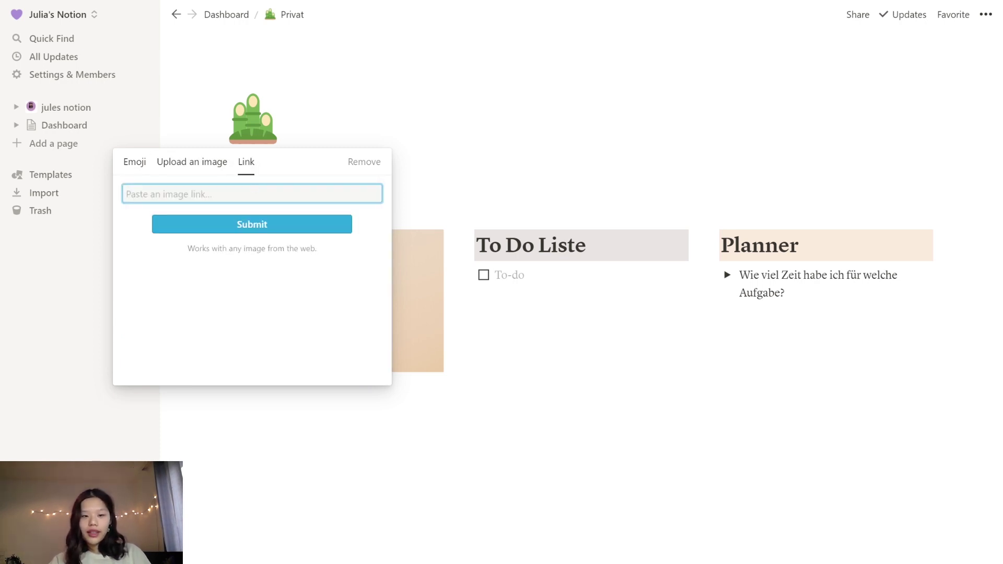
type("https://media.giphy.com/media/Tk72Wf9mE78GKHeWXp/giphy.gif")
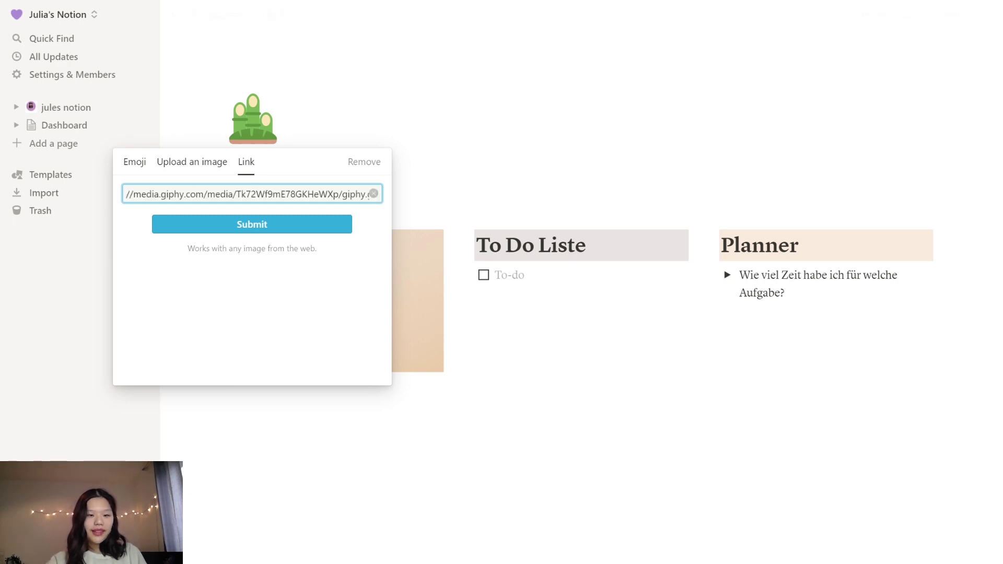
left_click(254, 225)
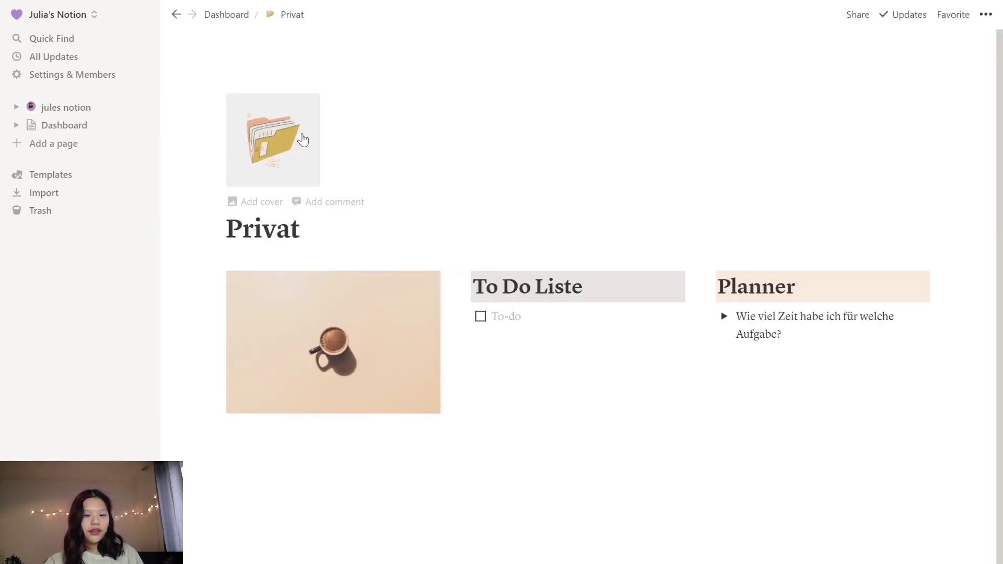
- Add a page cover, search Unsplash for "beige" and use the photo of a cream vase beside draped pink fabric
left_click(264, 202)
mouse_move(735, 57)
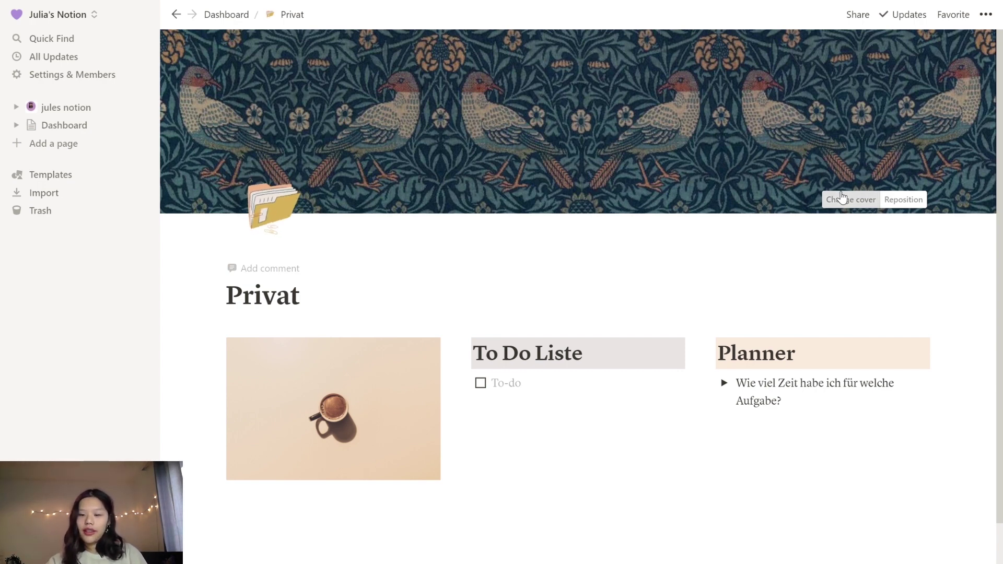
left_click(845, 199)
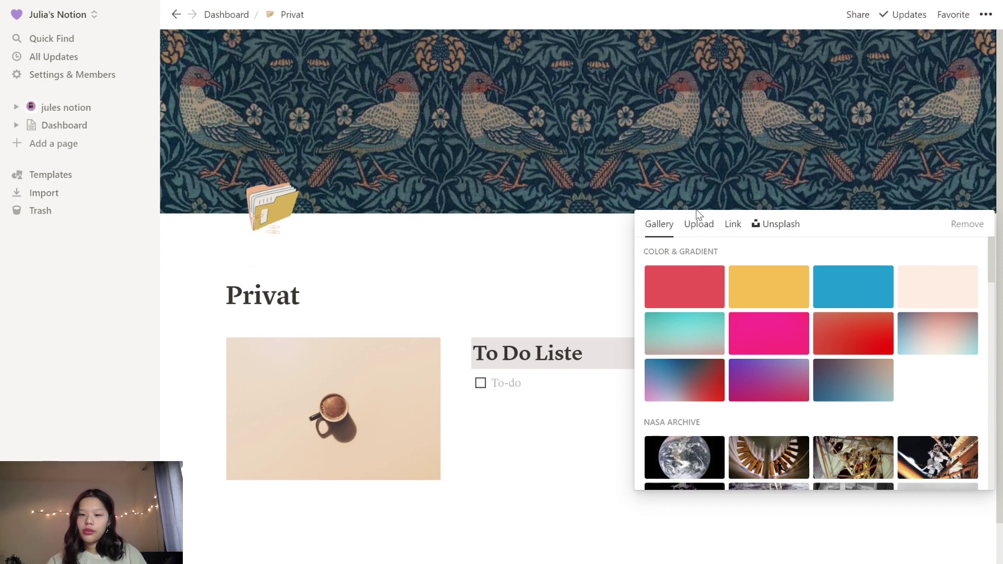
scroll(755, 333, "down", 10)
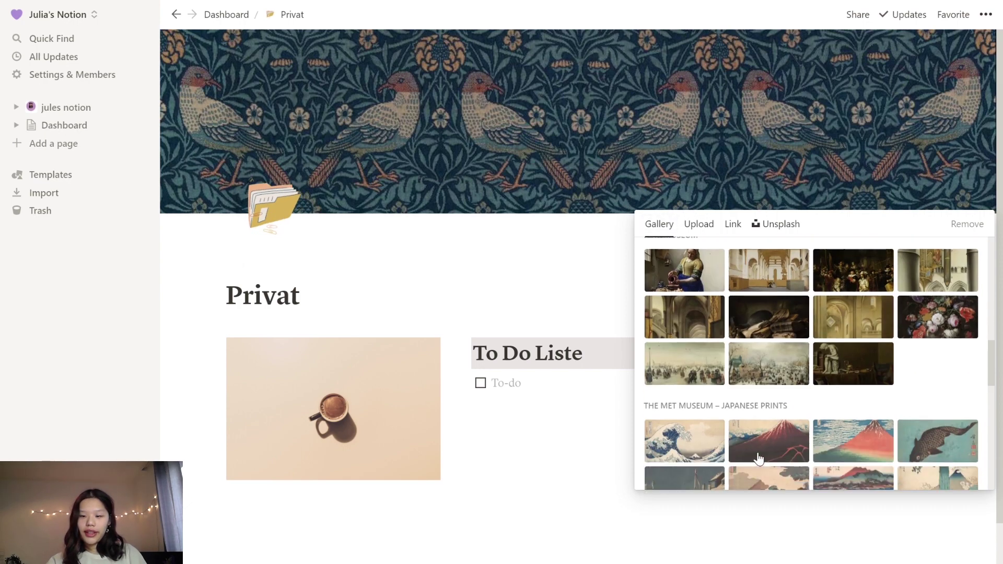
left_click(699, 225)
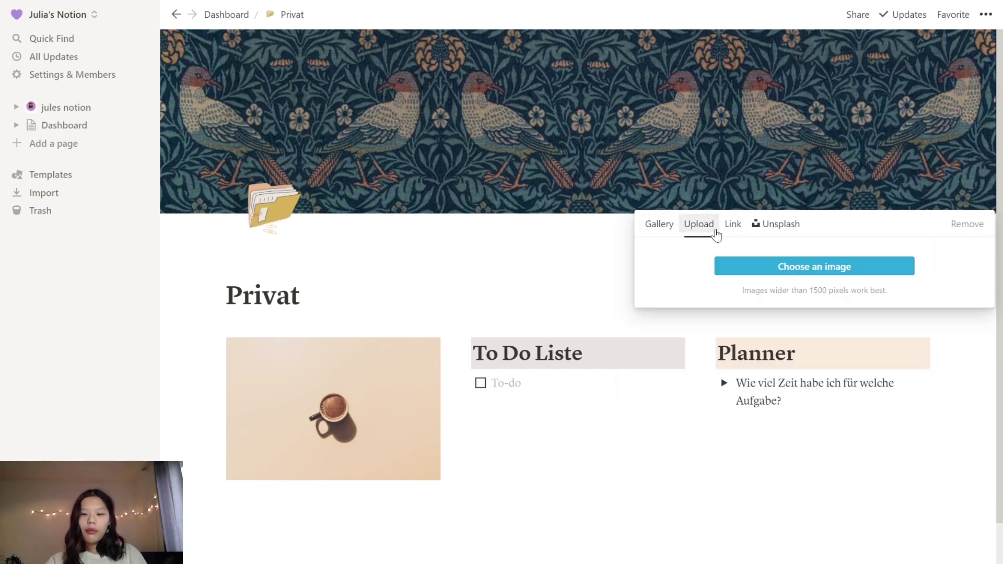
left_click(730, 230)
left_click(781, 225)
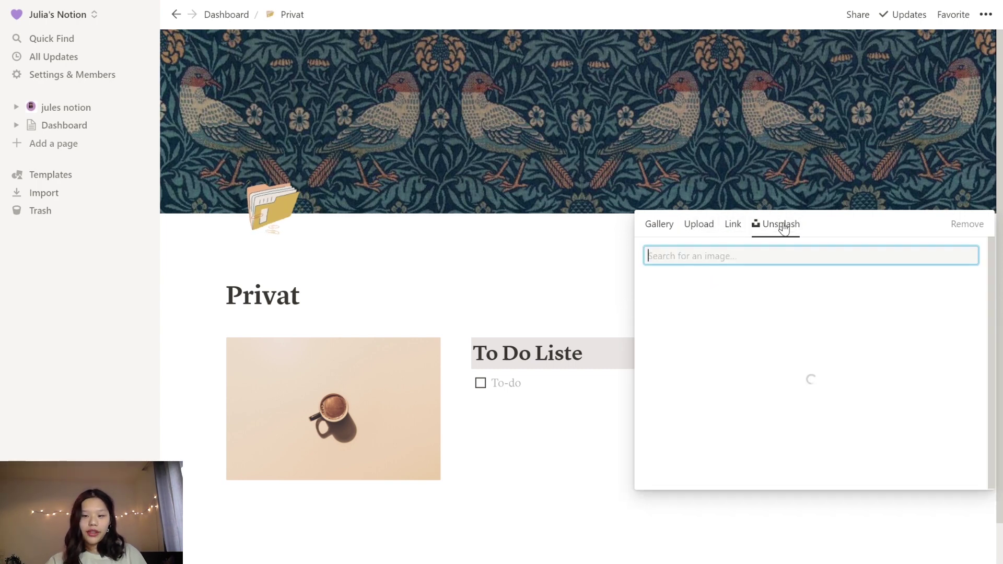
type("b")
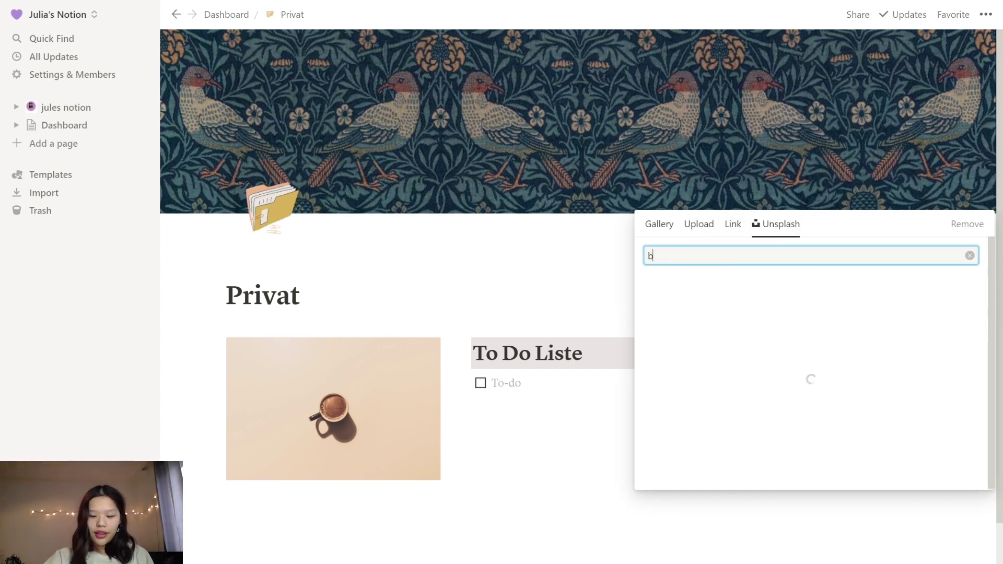
type("eige")
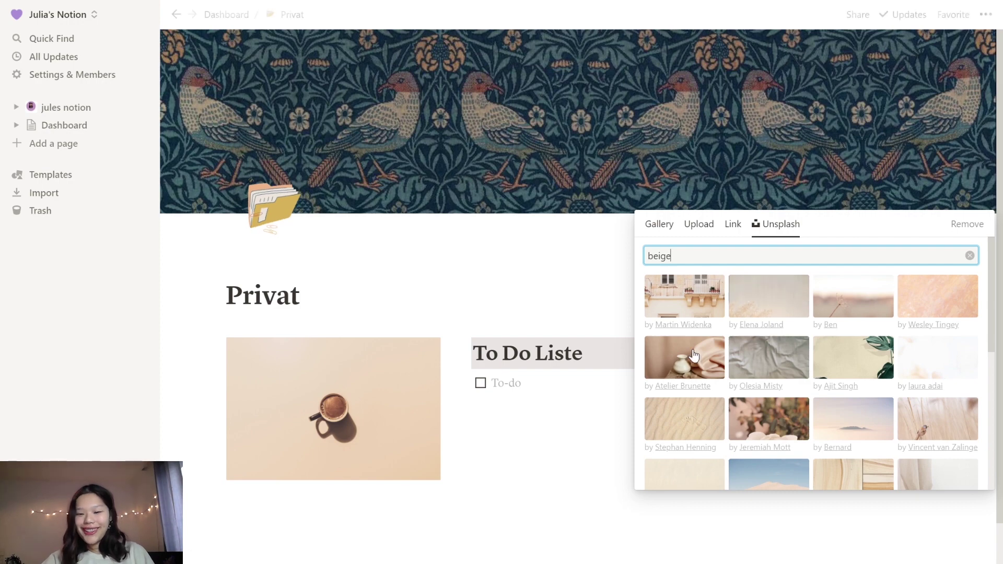
left_click(694, 355)
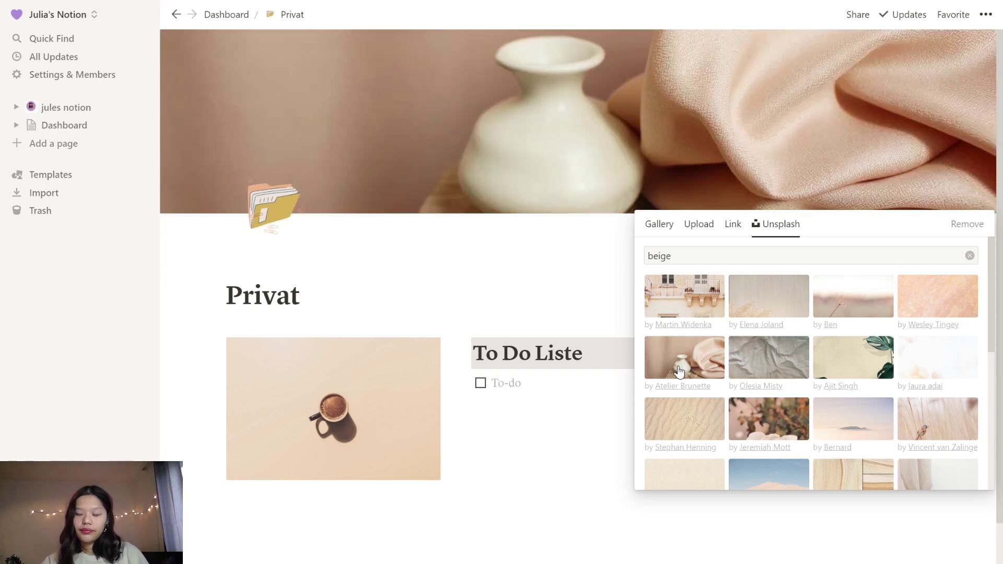
left_click(571, 226)
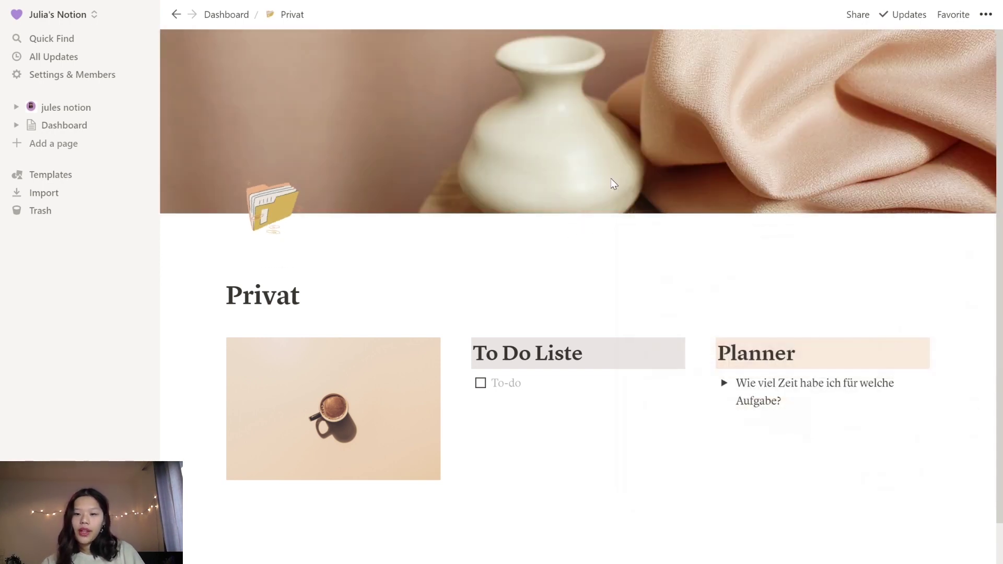
- Reposition the cover photo slightly downward so the vase sits lower in the banner, and save the position
left_click(894, 200)
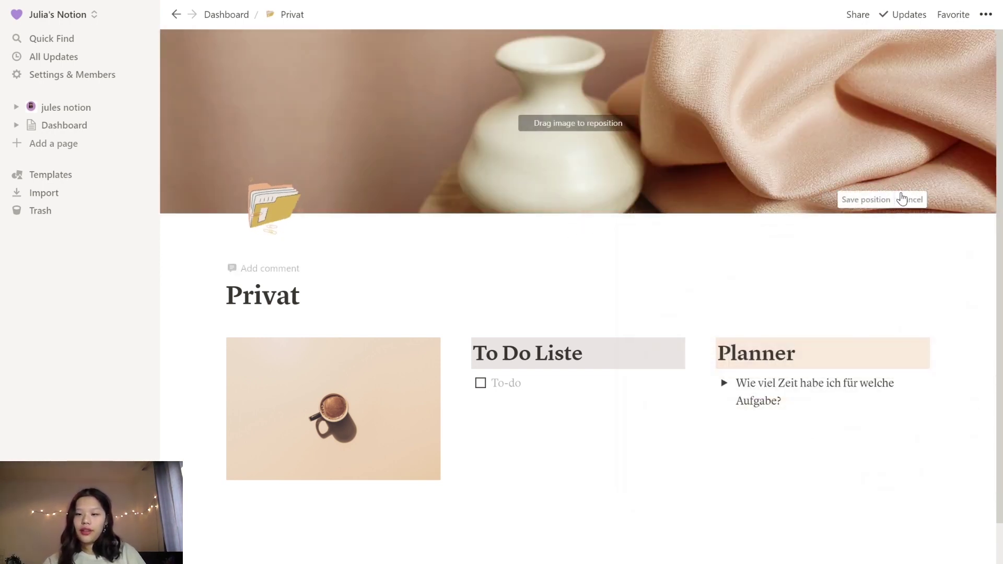
left_click_drag(666, 85, 641, 131)
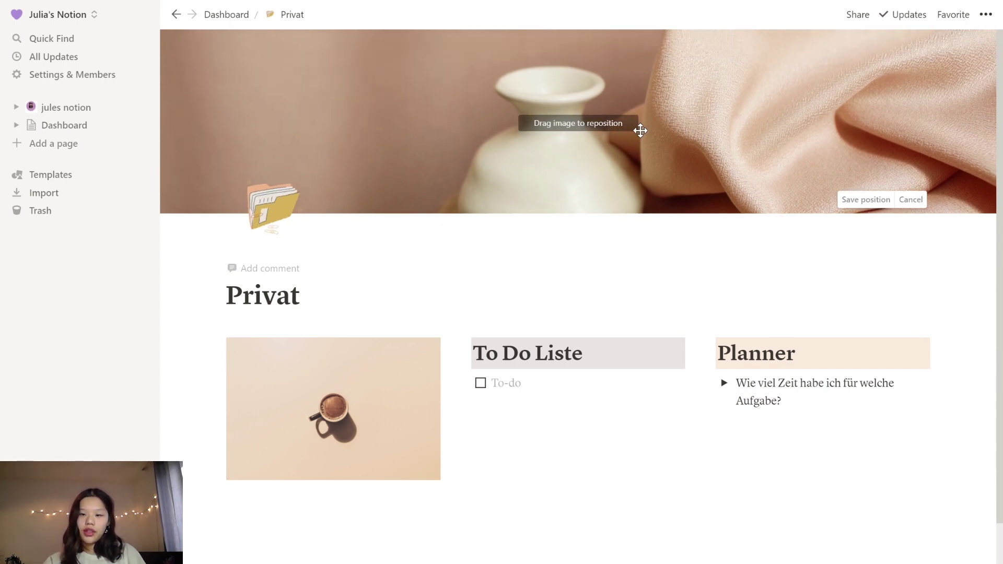
left_click(868, 200)
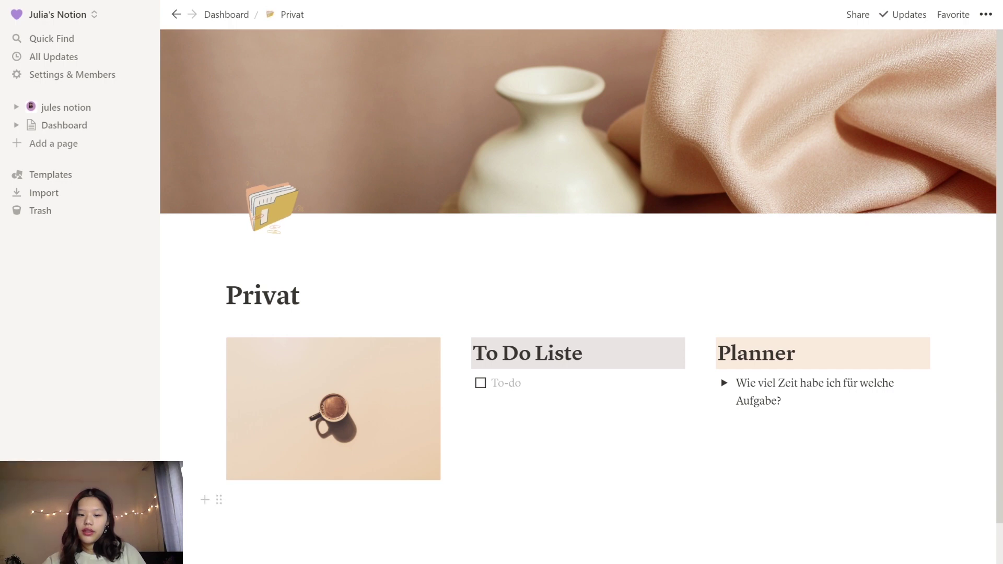
- Insert a divider on a new line below the three columns
left_click(293, 523)
scroll(581, 284, "down", 1)
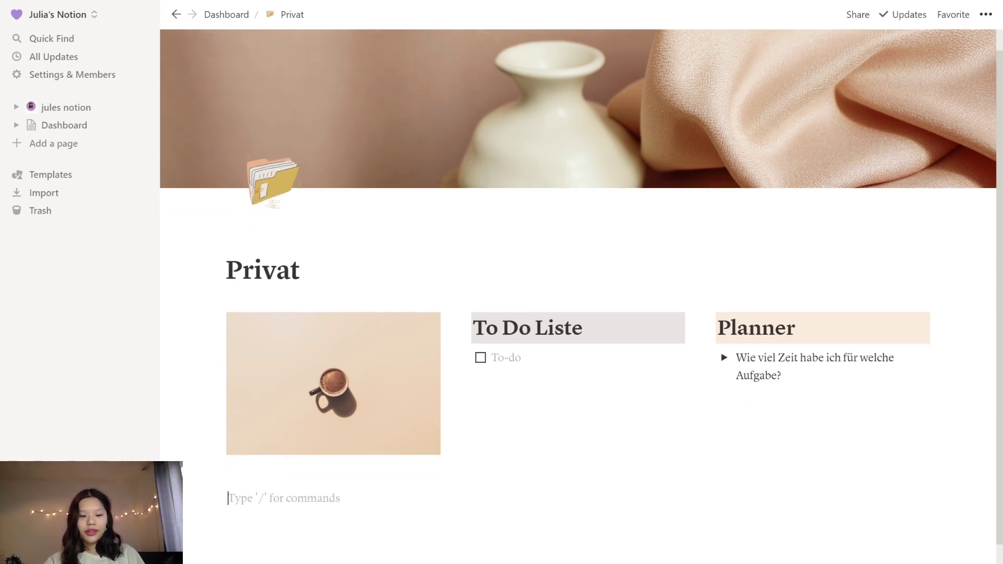
scroll(582, 292, "down", 2)
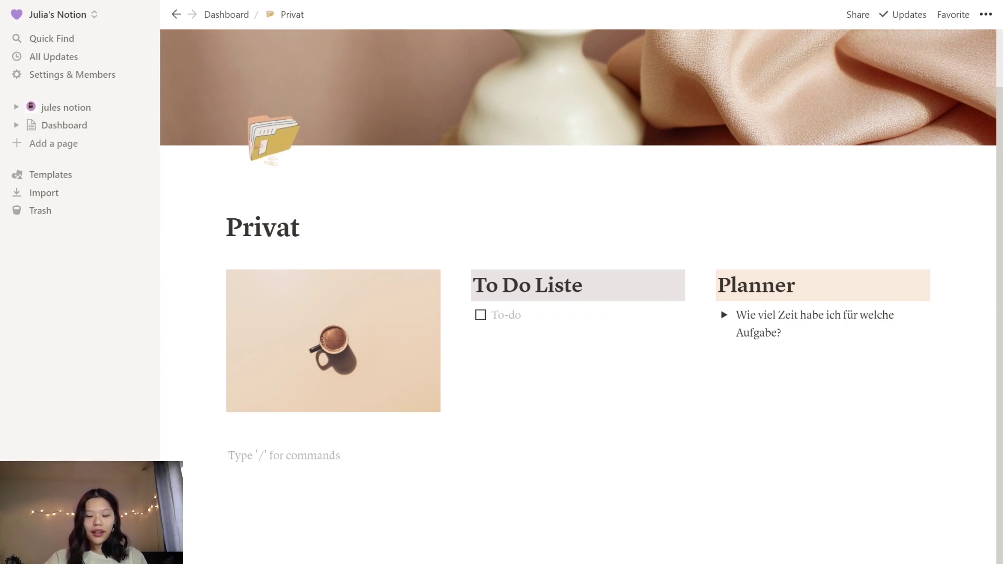
type("/divi")
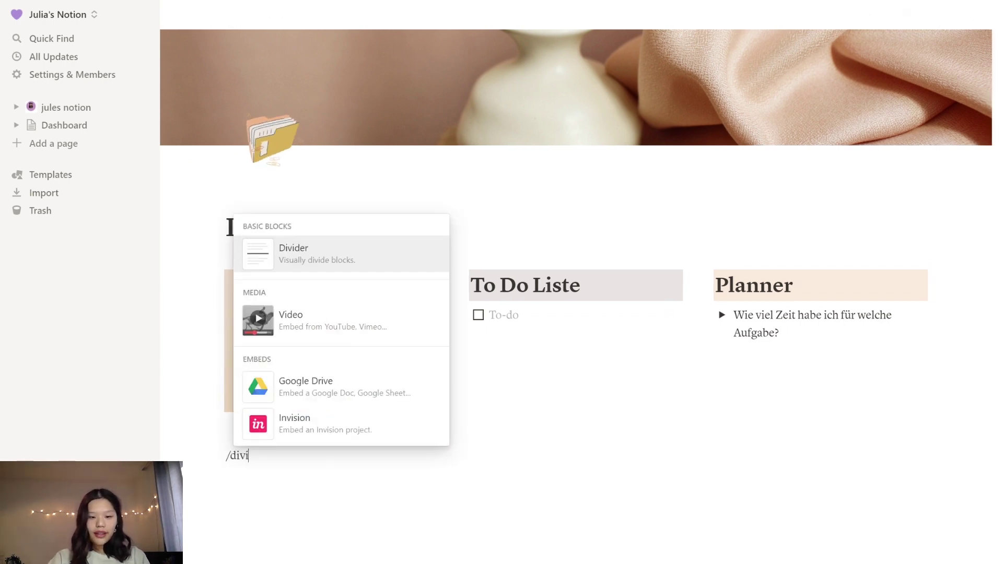
key("Down")
left_click(382, 257)
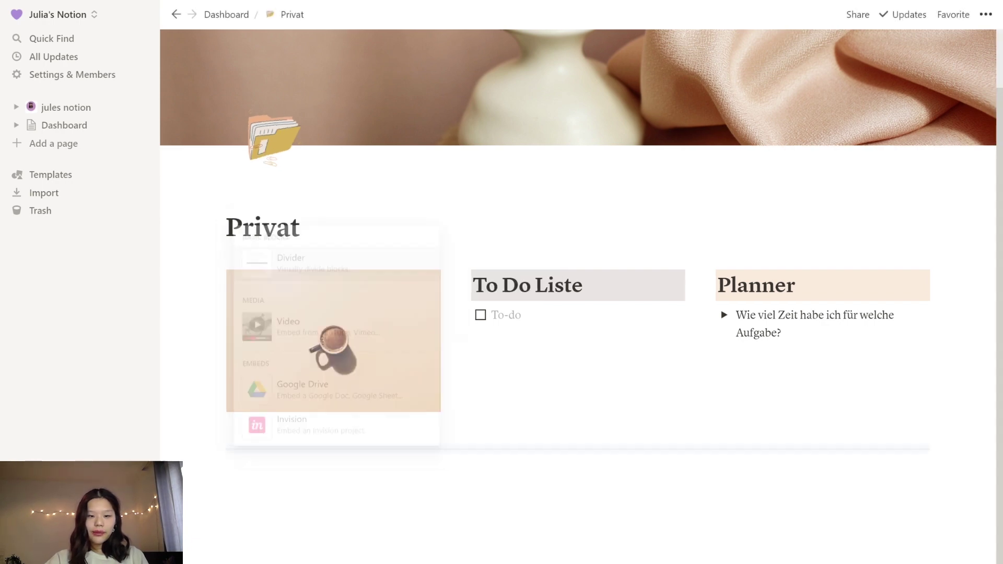
- Insert an inline calendar database on a new line below the divider and title it "Kalender"
key("Return")
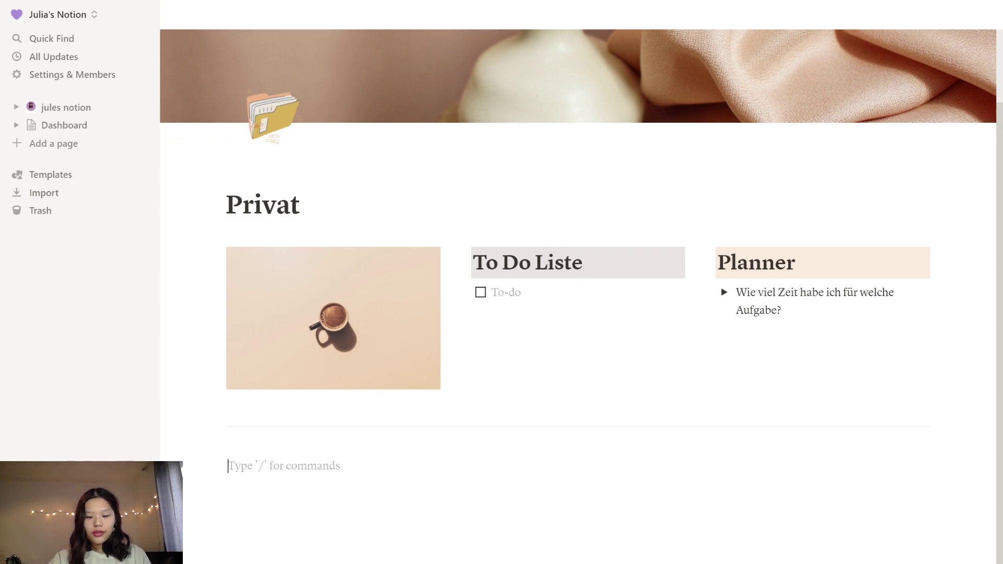
type("/")
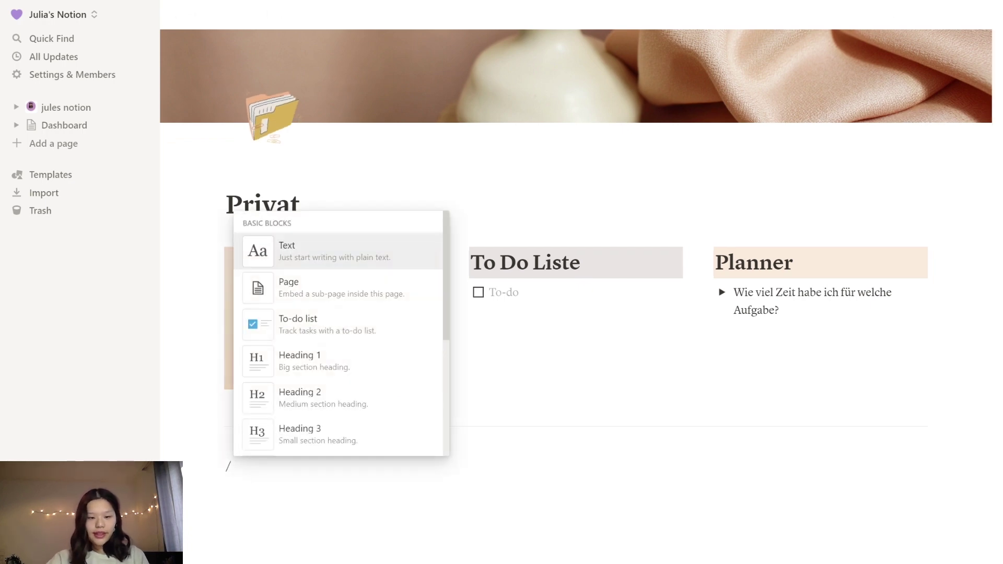
type("cal")
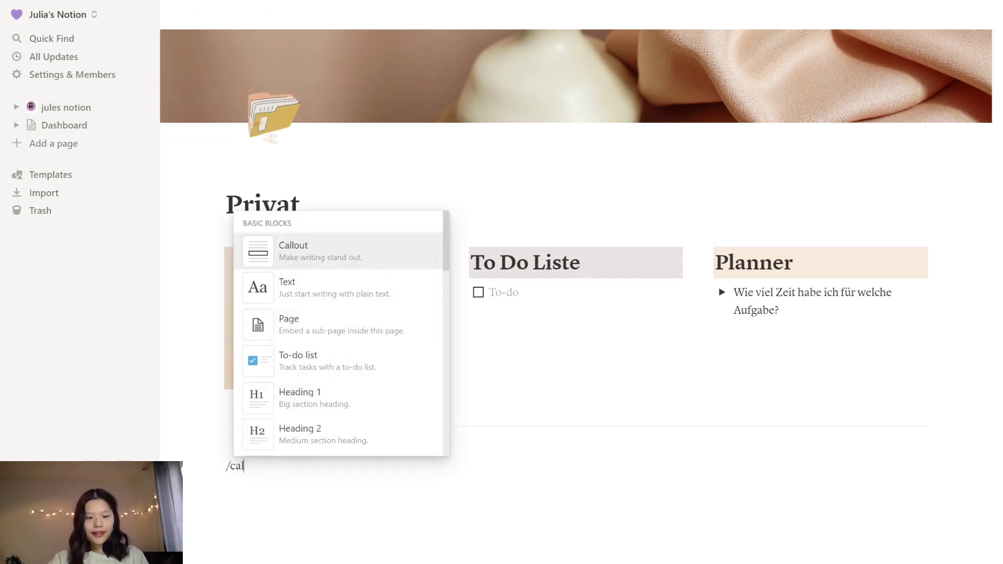
type("e")
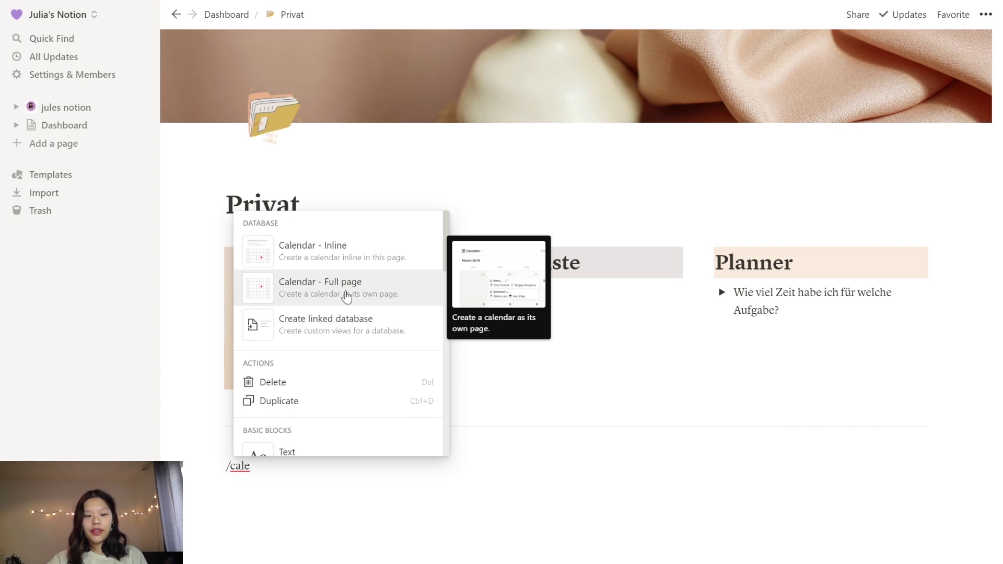
left_click(372, 256)
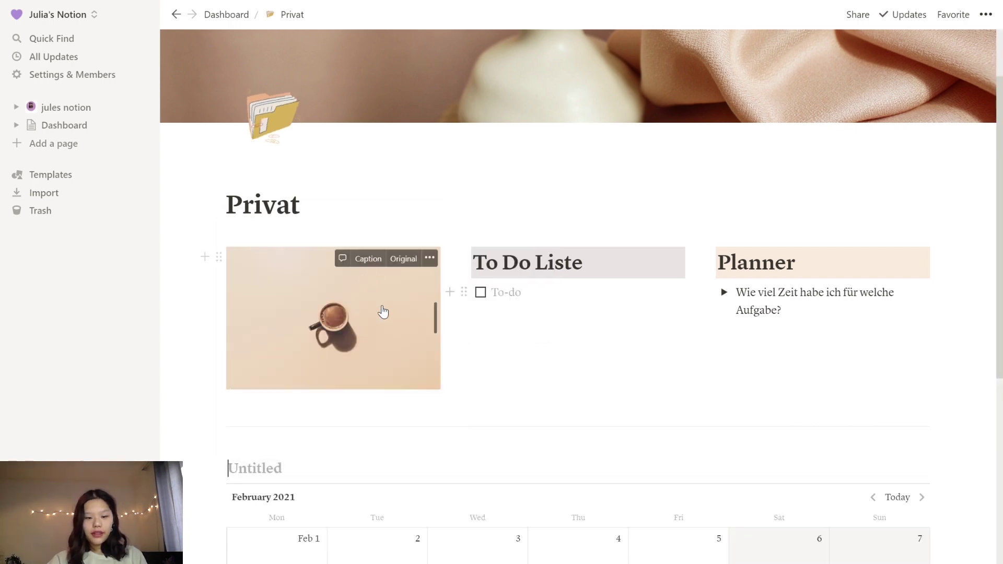
type("Kalender")
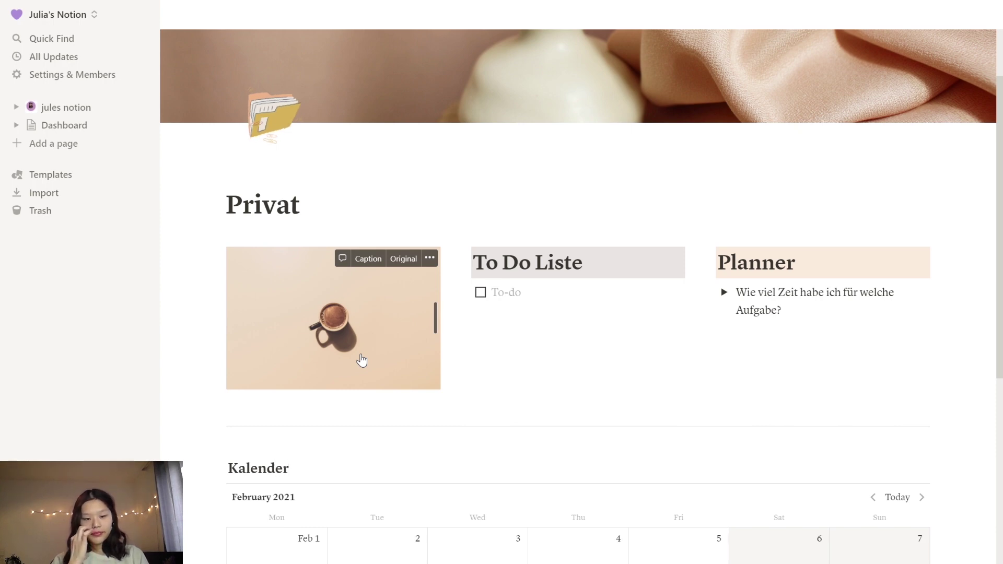
- Add a calendar entry on February 24 and title it "Katze füttern"
scroll(362, 361, "down", 4)
scroll(360, 358, "down", 3)
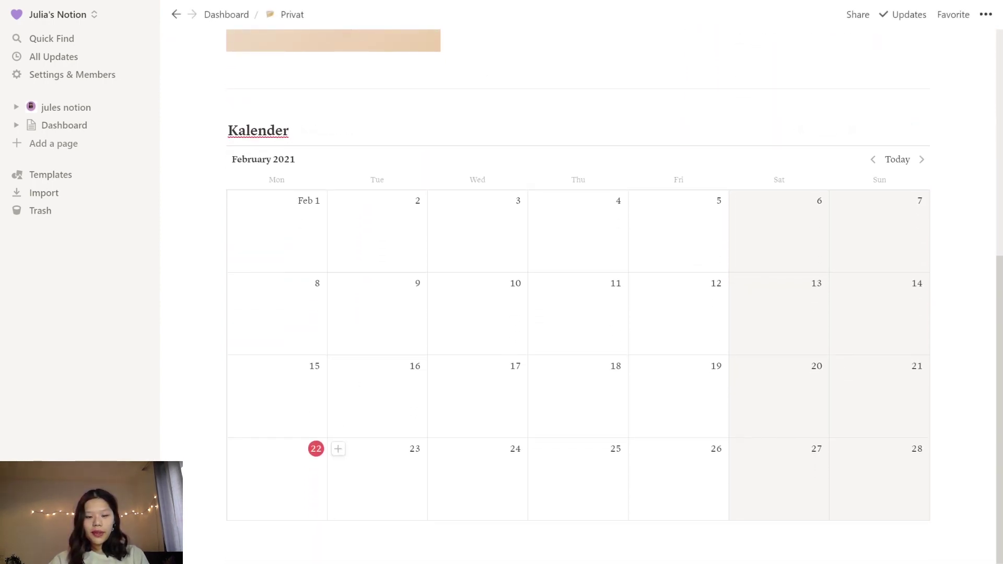
left_click(335, 534)
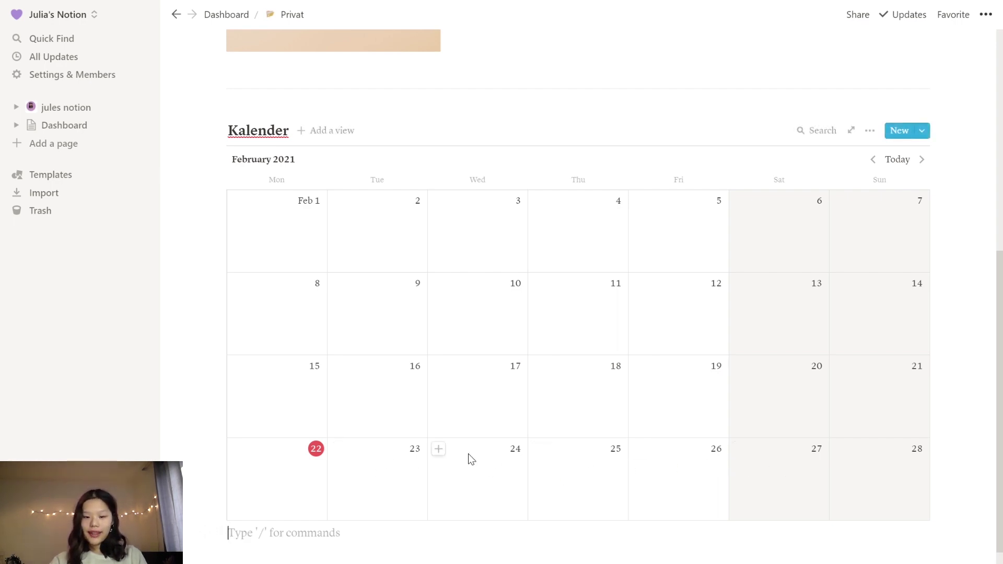
left_click(438, 450)
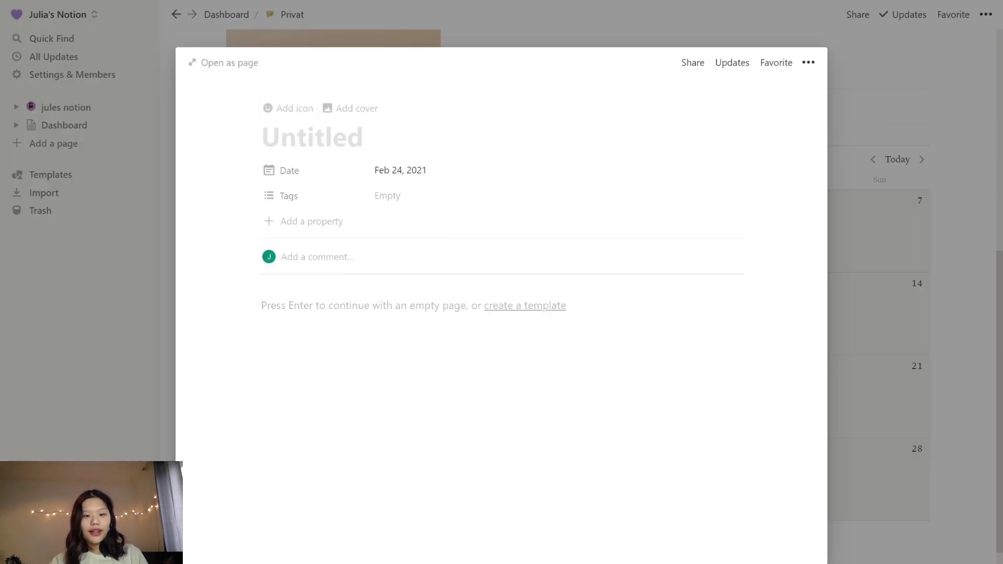
type("Katze ")
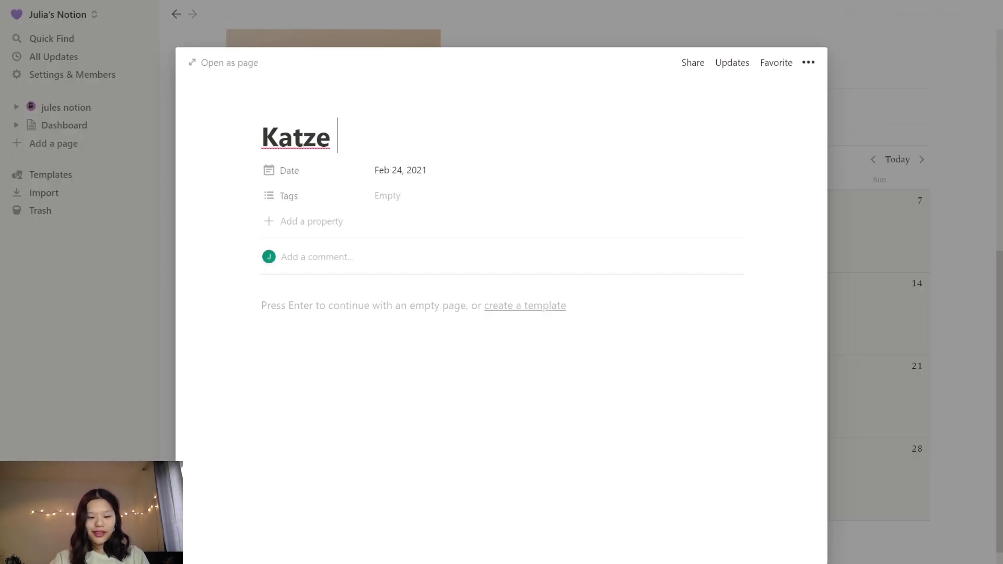
type("füttern")
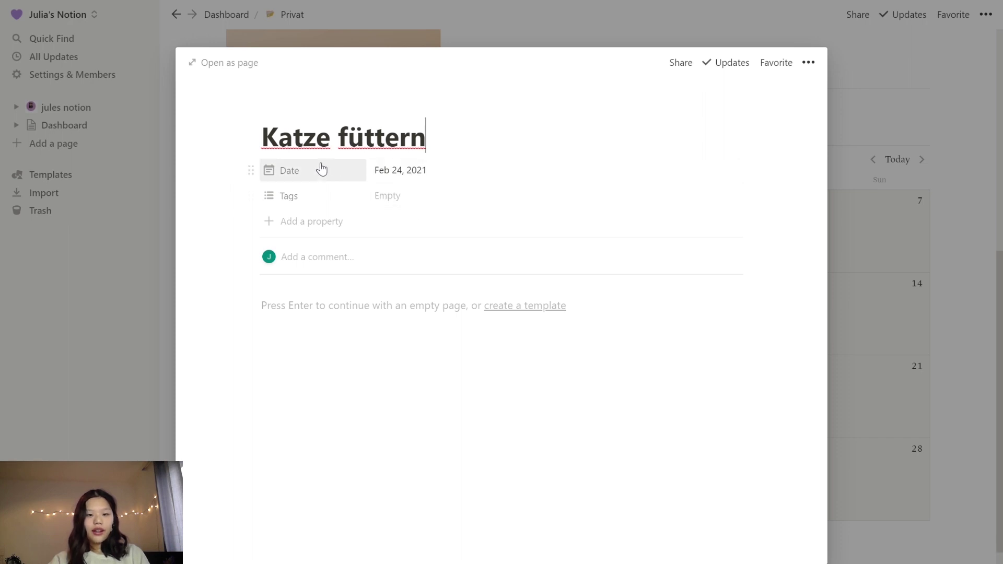
- Set the entry's date reminder to "On day of event (9:00 AM)"
left_click(420, 168)
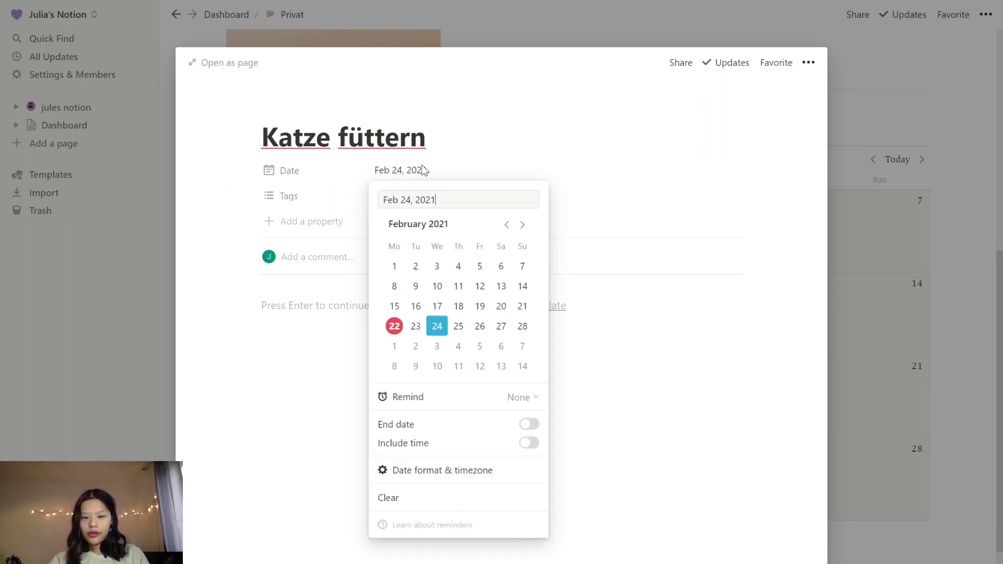
left_click(538, 400)
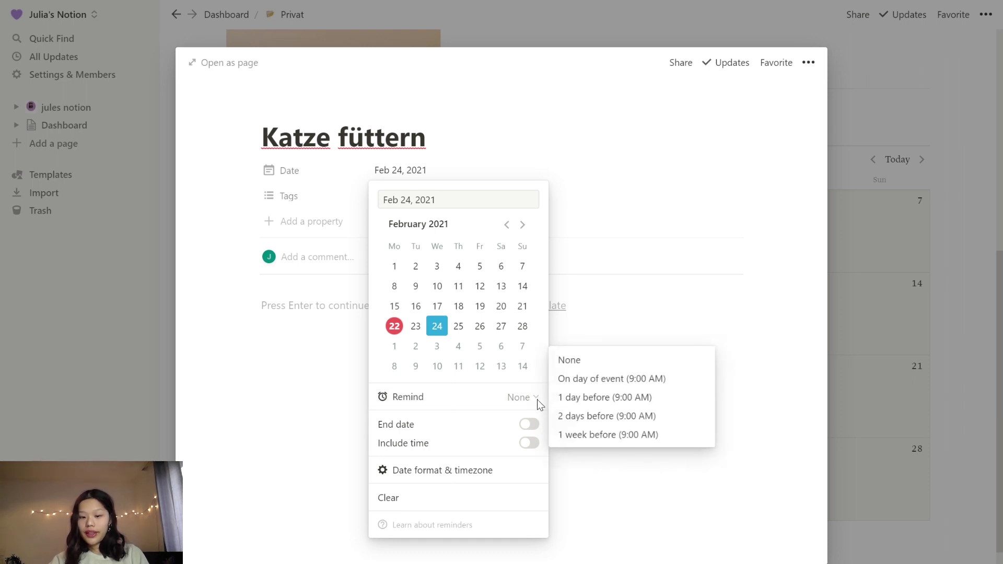
left_click(630, 379)
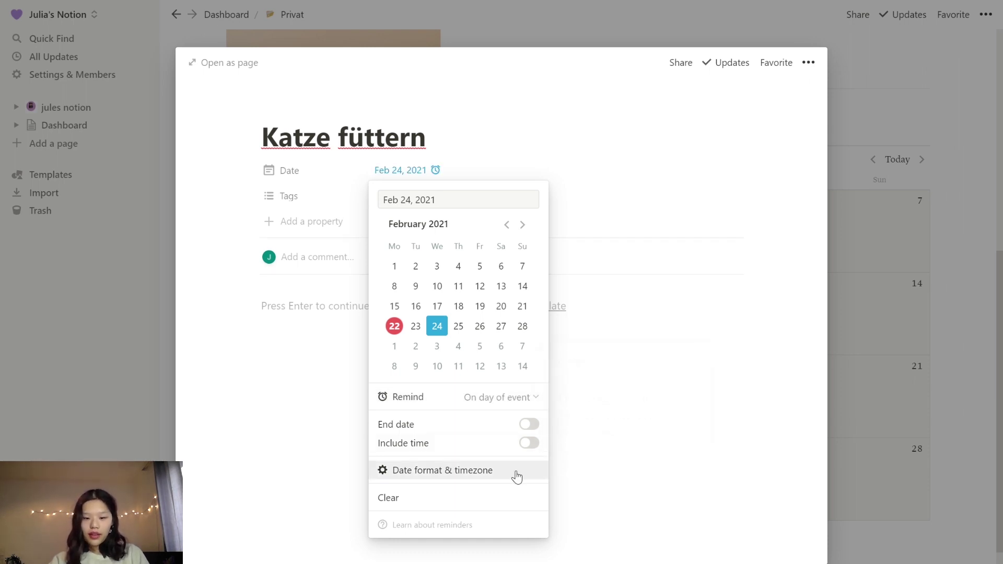
- Enable an end date and time for the entry, and switch the time format to 24 hour
mouse_move(517, 475)
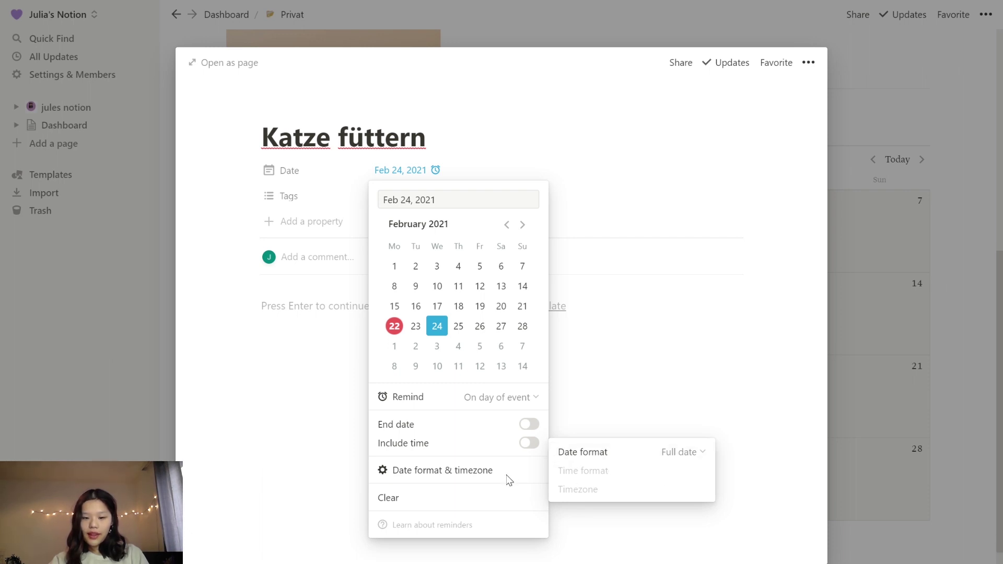
left_click(531, 427)
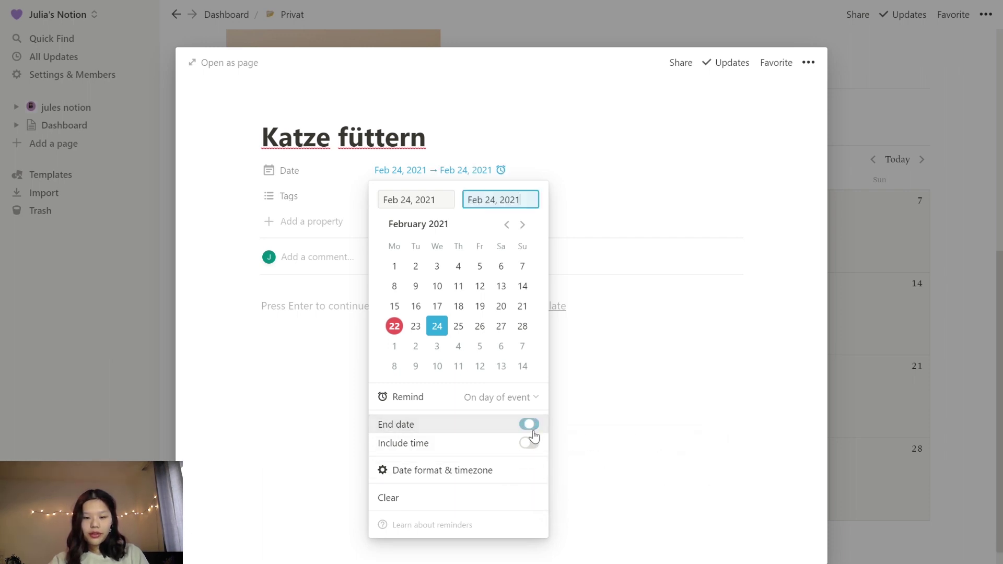
left_click(528, 443)
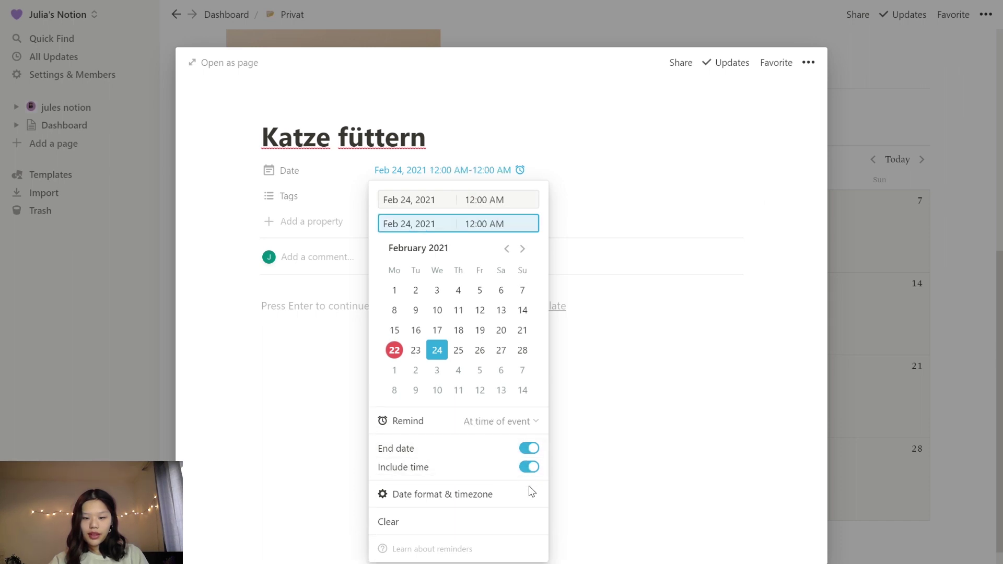
mouse_move(535, 496)
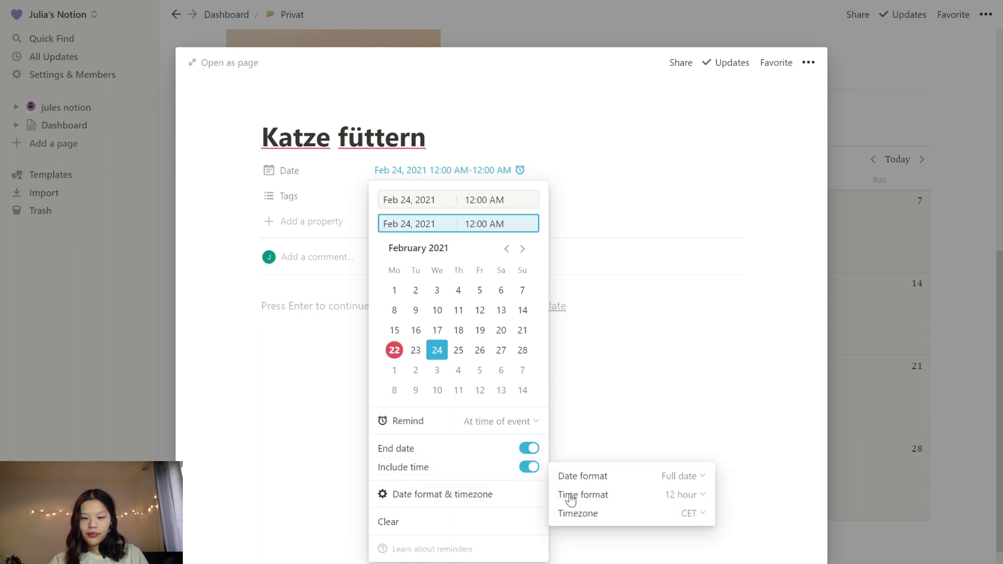
left_click(605, 496)
left_click(611, 539)
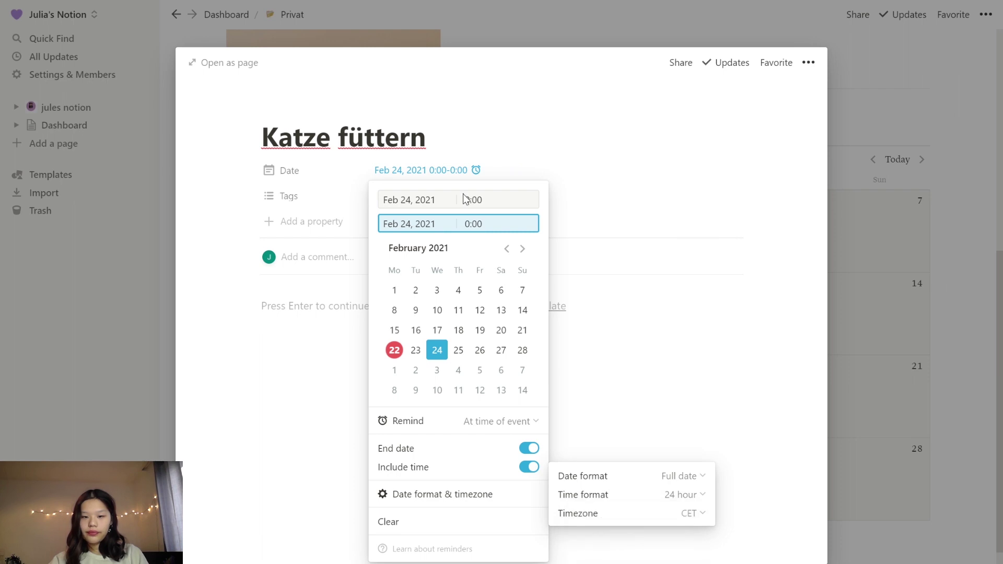
- Set the entry's time from 10:00 to 10:15 and return to the calendar
left_click(486, 206)
type("10")
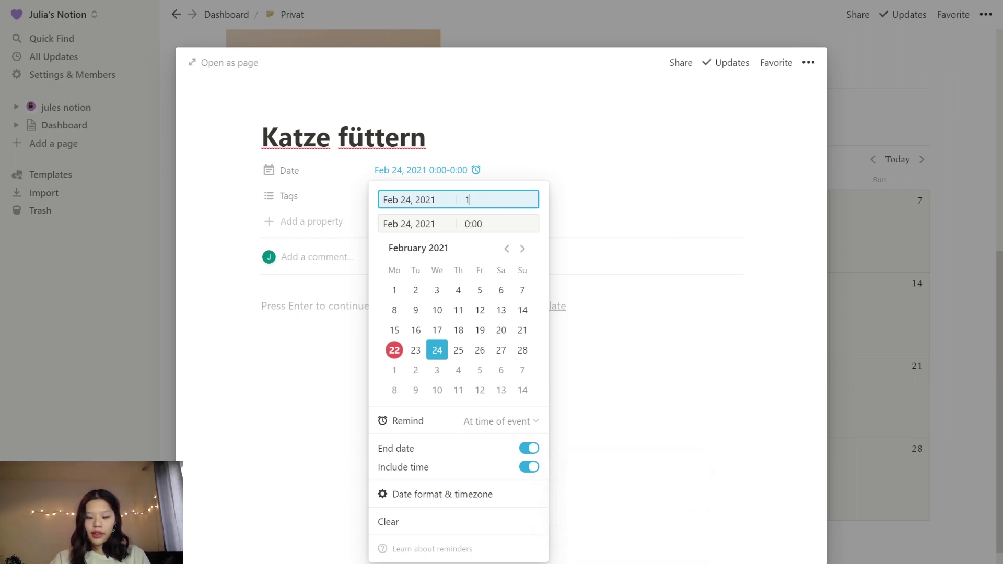
left_click(484, 224)
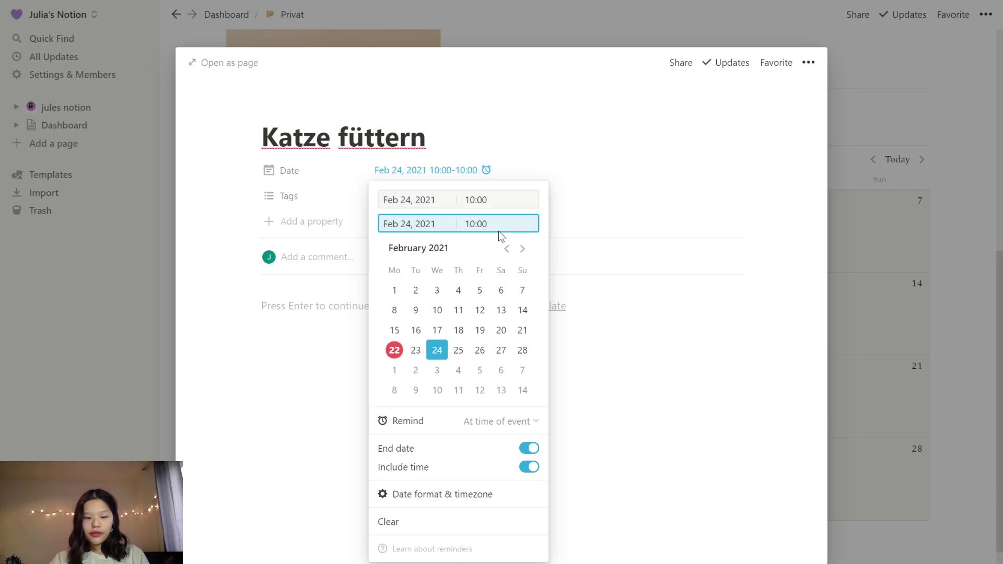
key("BackSpace")
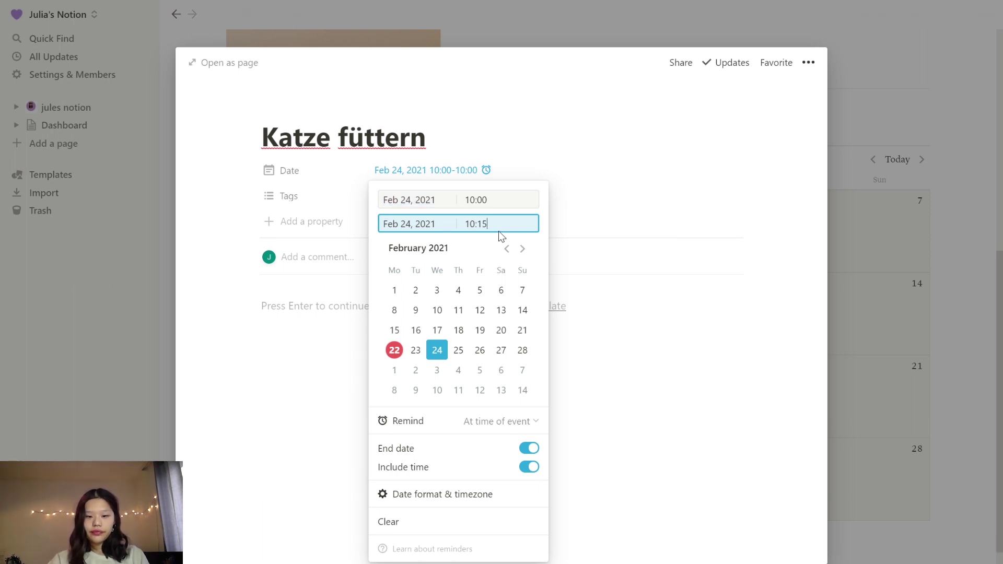
left_click(589, 428)
left_click(906, 388)
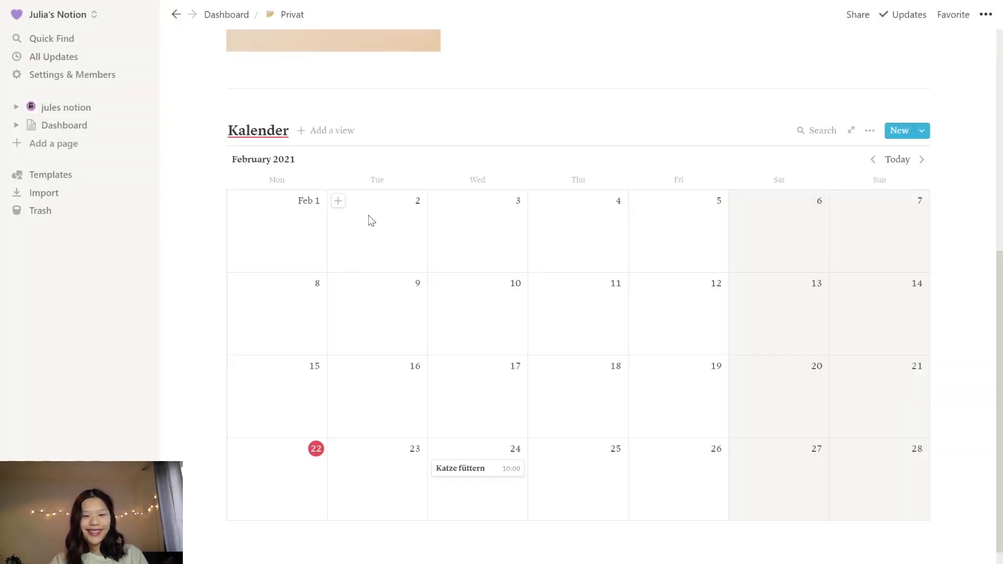
- Add a table view to the "Kalender" database and rename its Tags property to "Person"
left_click(332, 131)
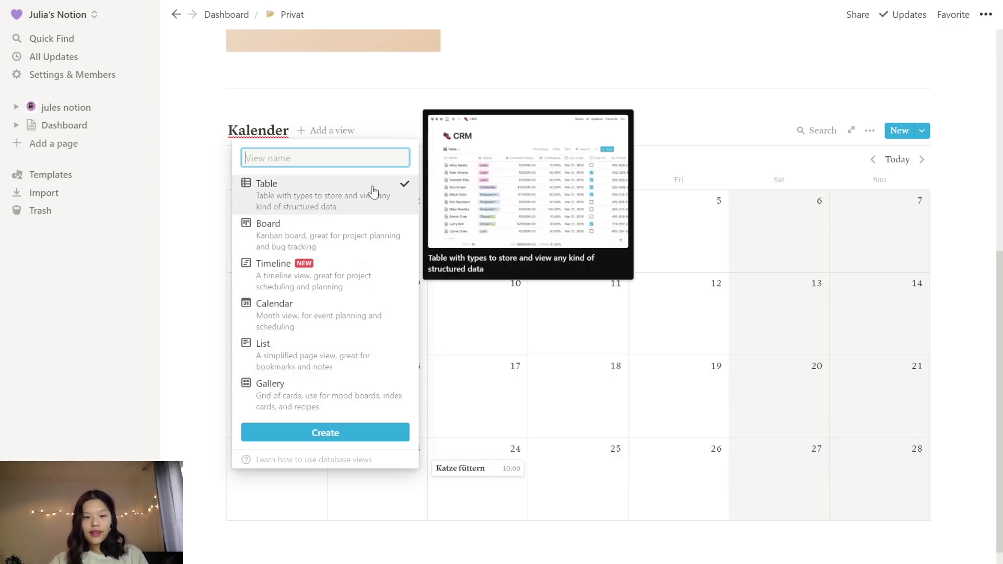
left_click(325, 432)
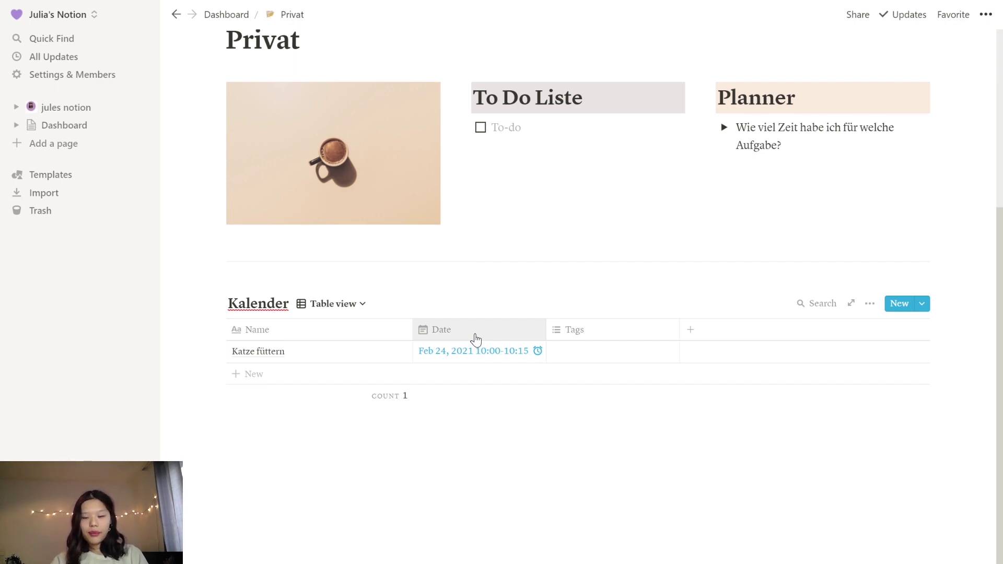
left_click(619, 338)
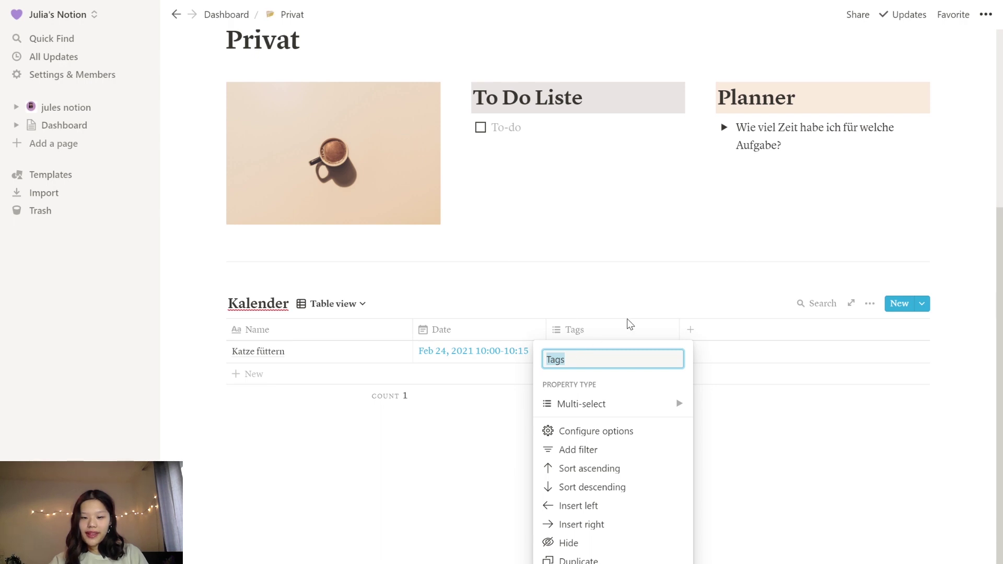
left_click(605, 412)
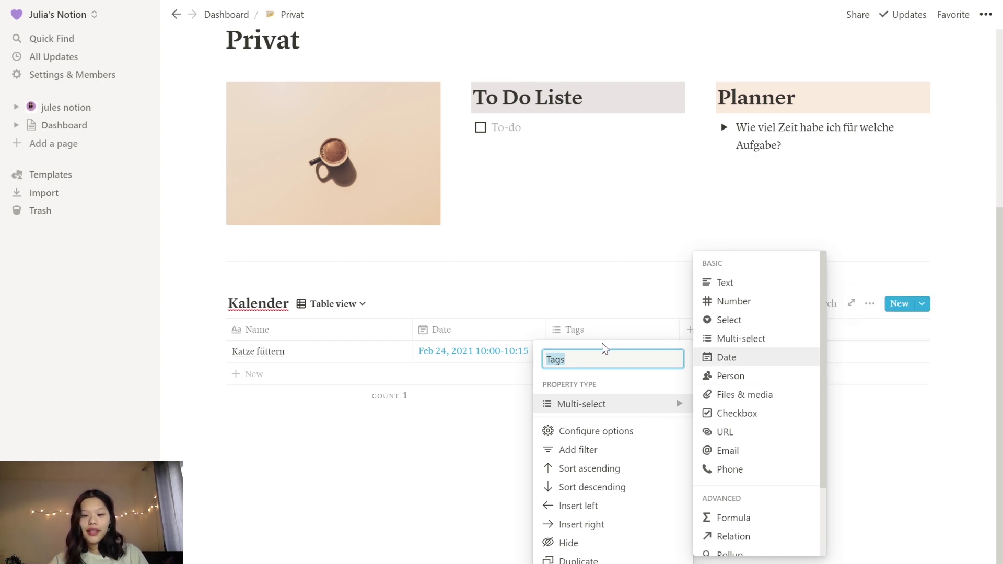
key("Right")
key("BackSpace")
key("BackSpace")
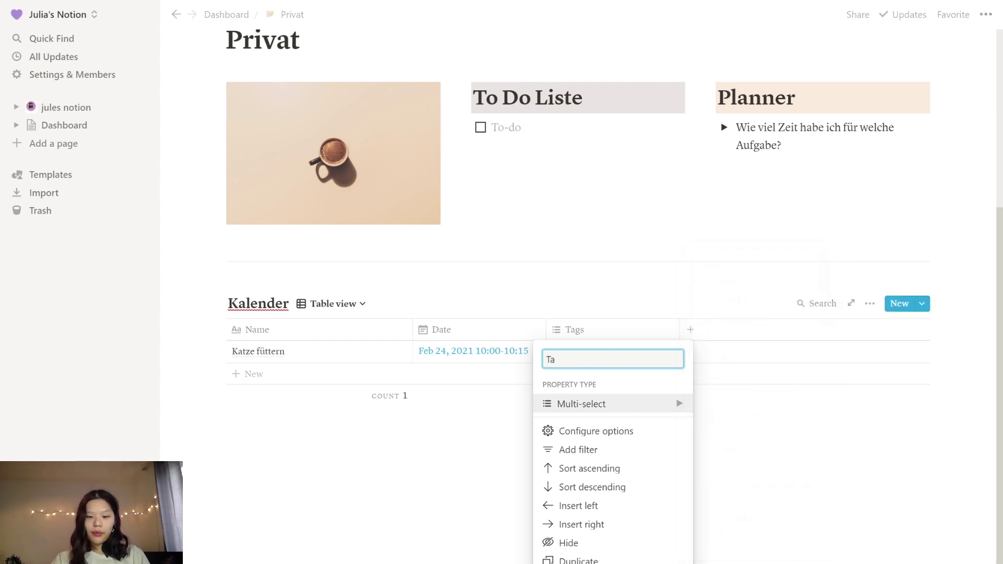
key("BackSpace")
key("BackSpace")
type("Per")
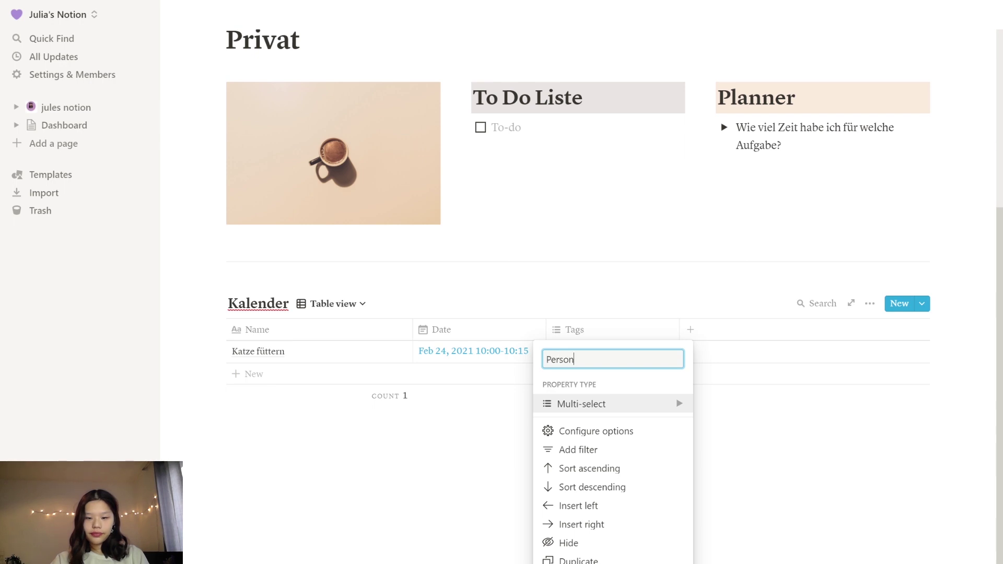
type("son")
key("Return")
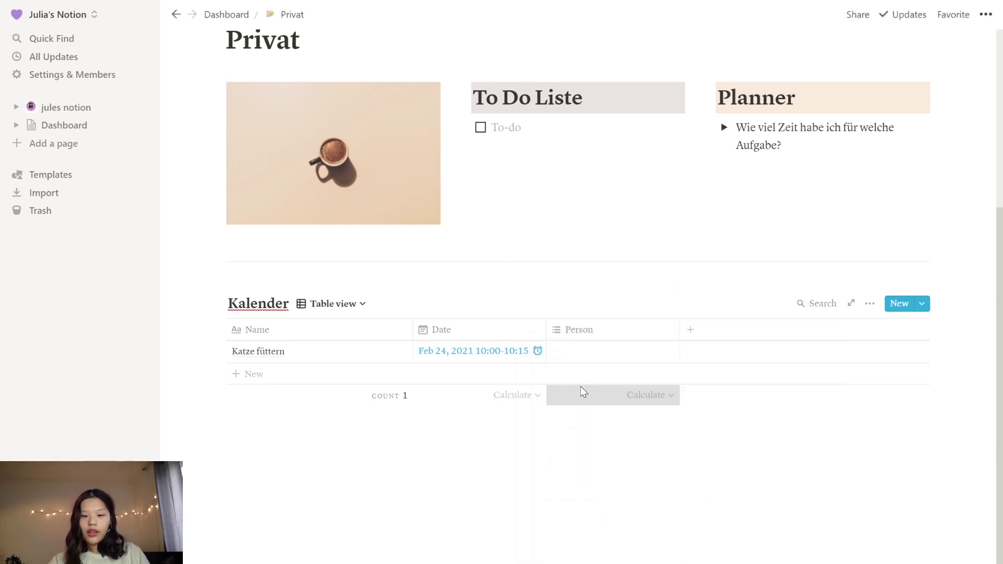
left_click(582, 393)
left_click(653, 404)
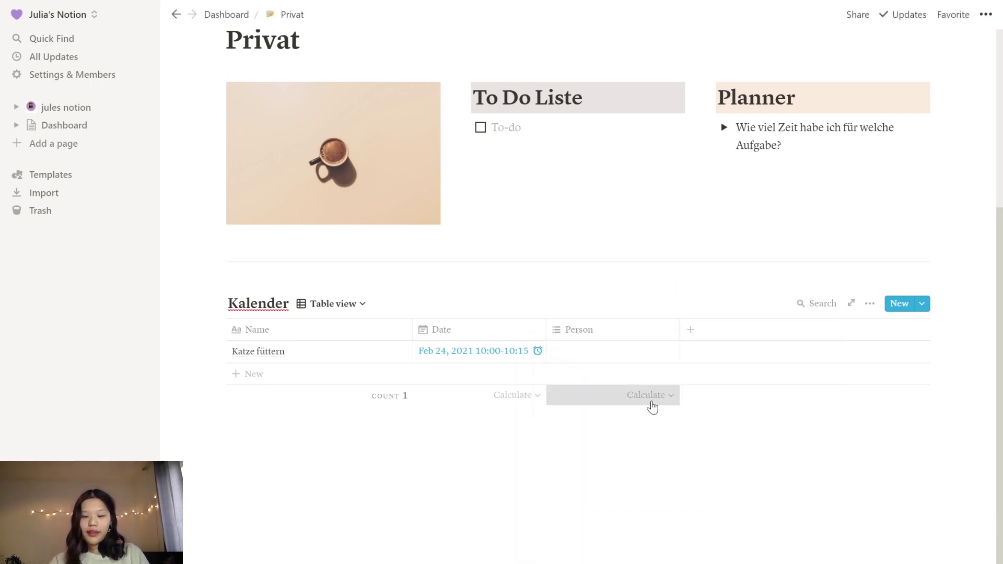
left_click(651, 404)
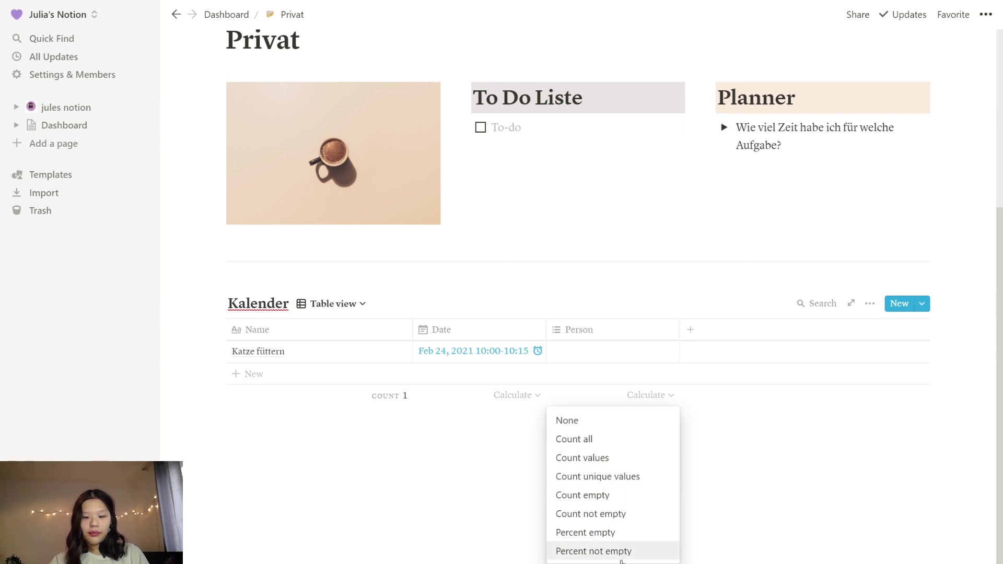
left_click(694, 443)
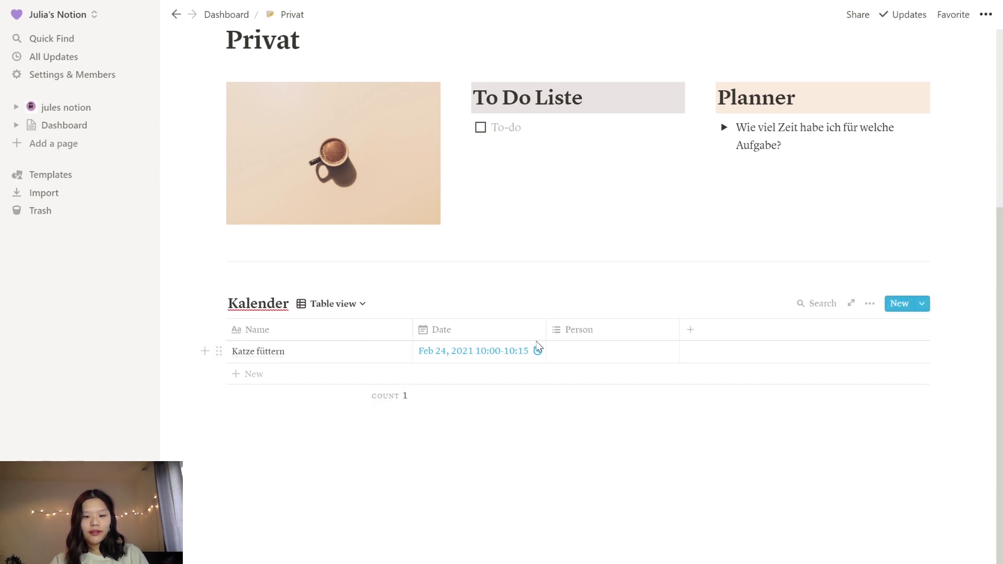
- Create a person's first name as a new "Person" option and assign it to the "Katze füttern" entry
left_click(572, 354)
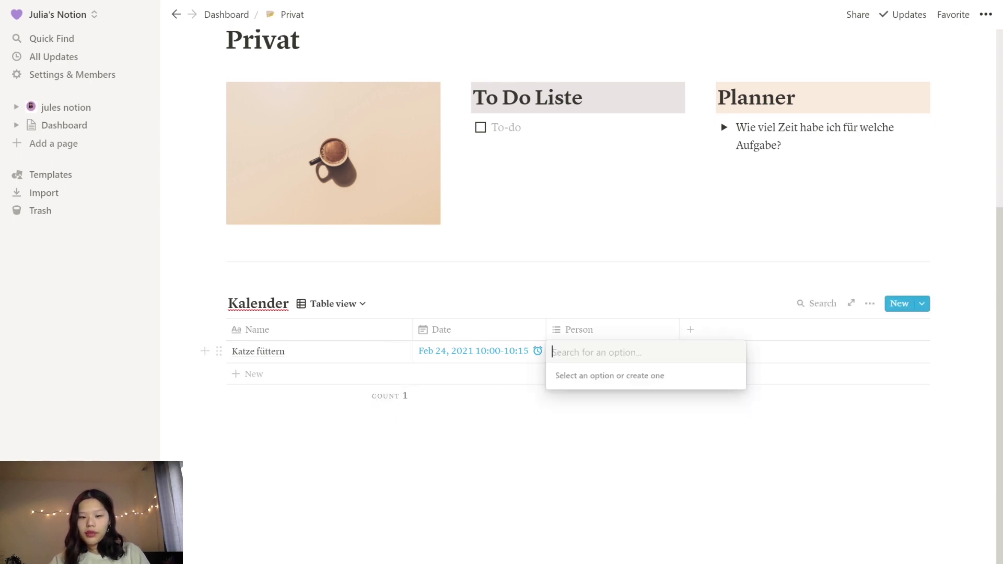
type("Peter")
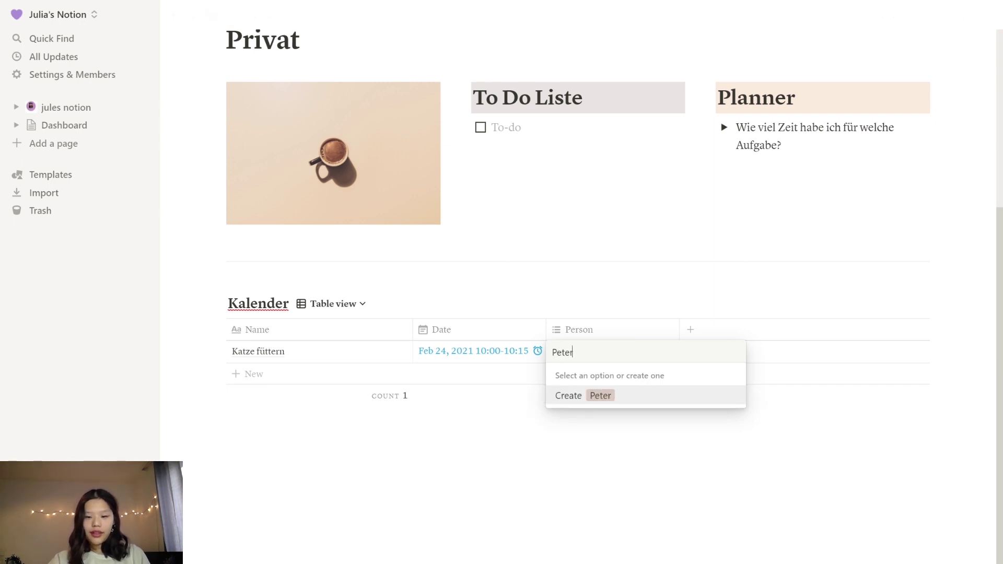
key("Return")
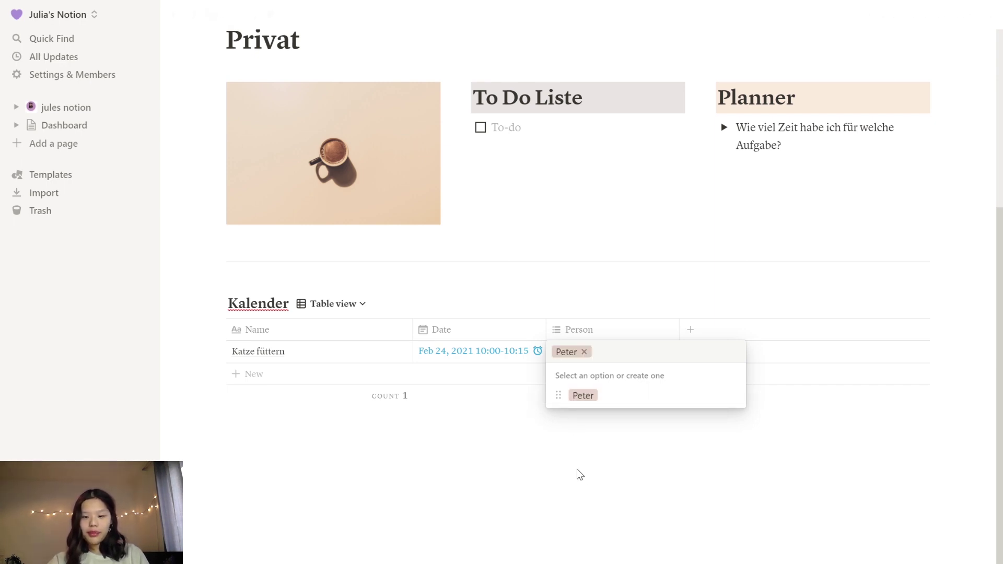
key("Escape")
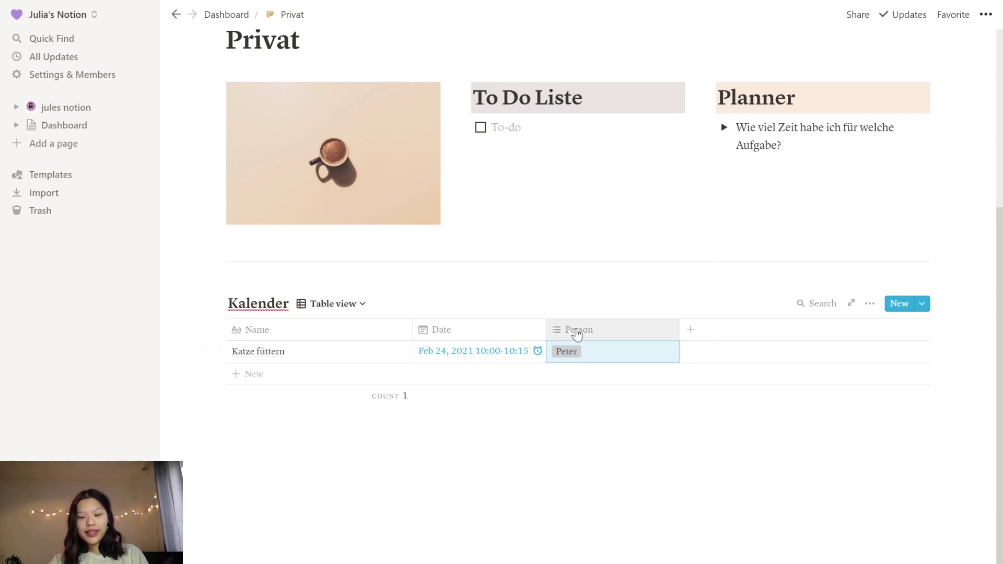
- Add a new entry named "Netflix Party" to the "Kalender" table
left_click(540, 382)
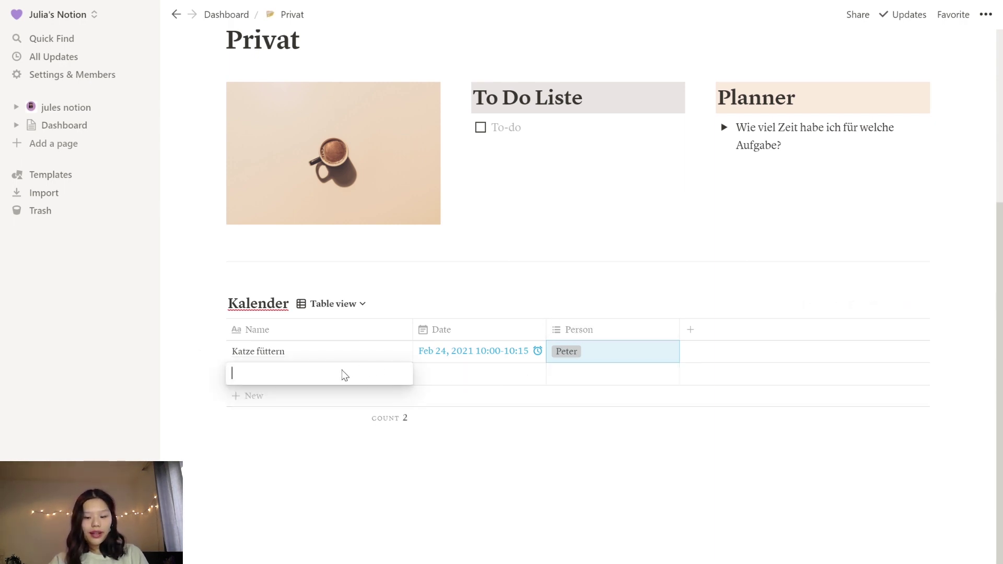
type("Netflix Party")
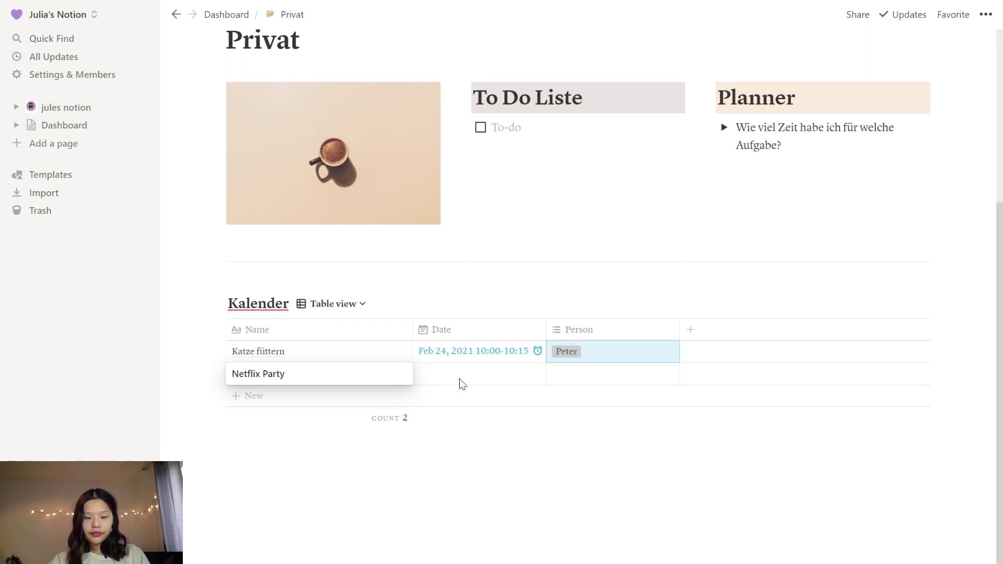
key("Escape")
- Set the "Netflix Party" date to Feb 22, 2021 with end date and time included, from 19:00 to 20:00
left_click(462, 384)
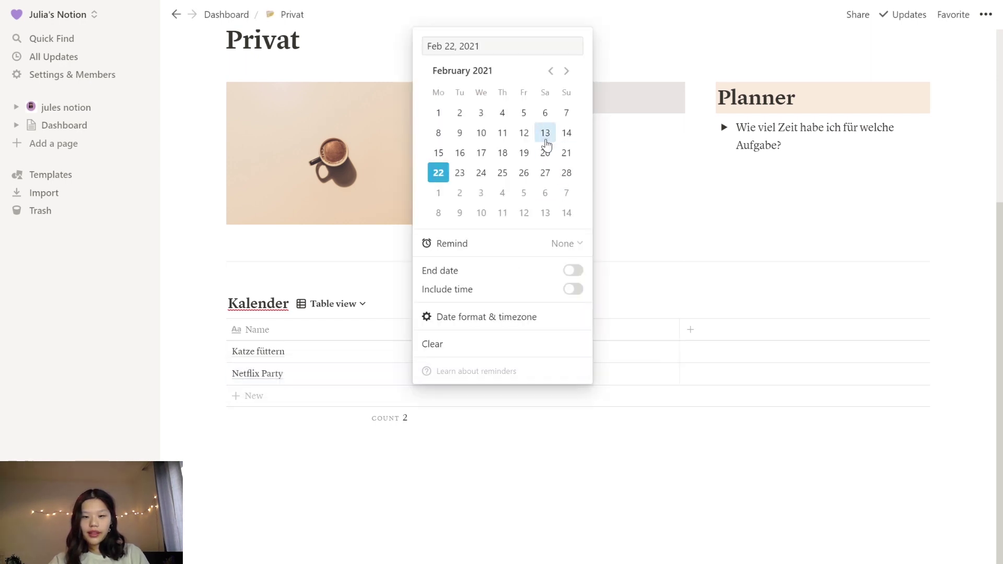
left_click(573, 270)
left_click(573, 289)
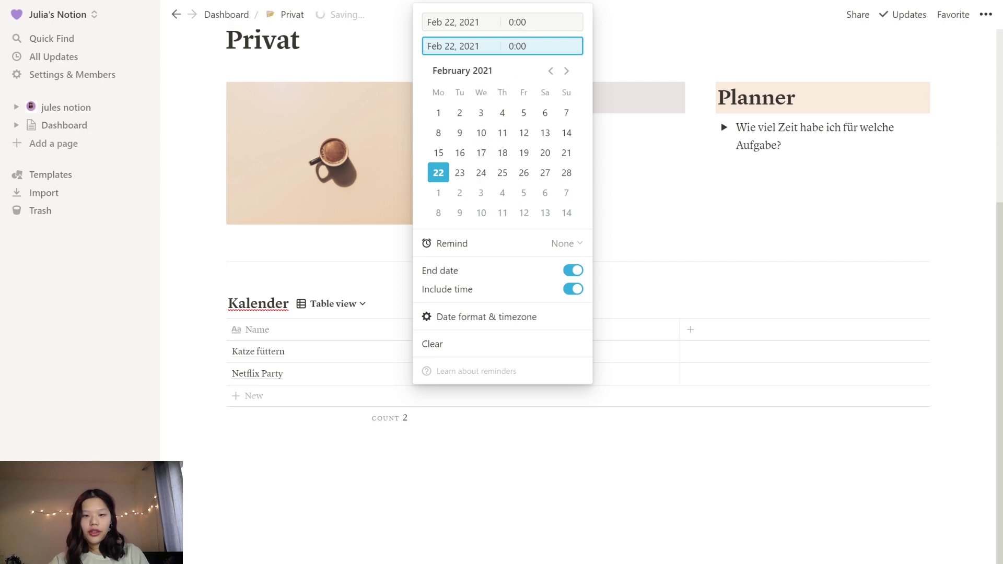
double_click(521, 22)
type("190")
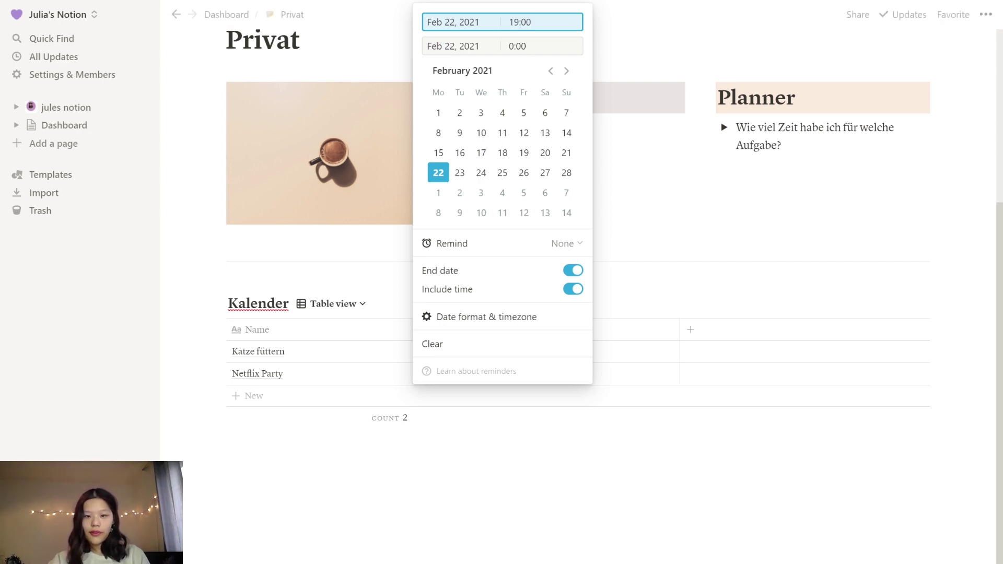
key("Tab")
type("12")
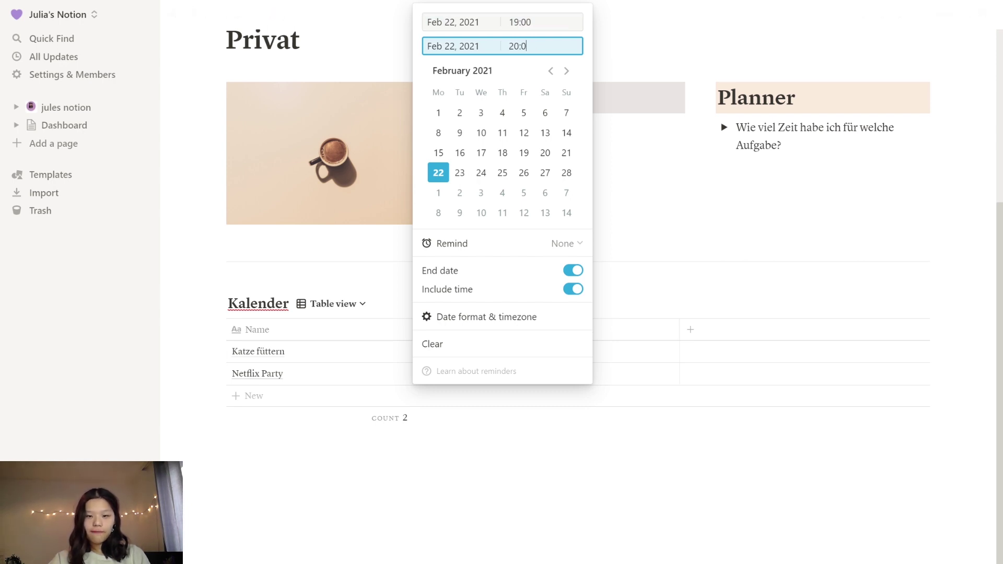
left_click(558, 490)
- Create three more first names as "Person" options and assign them all to the "Netflix Party" entry
left_click(594, 375)
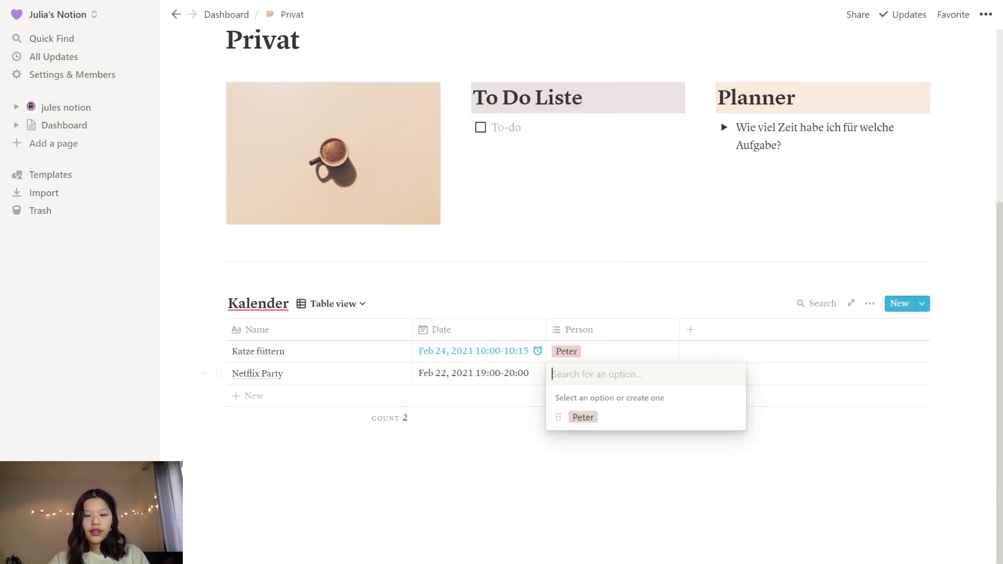
type("Laura")
key("Return")
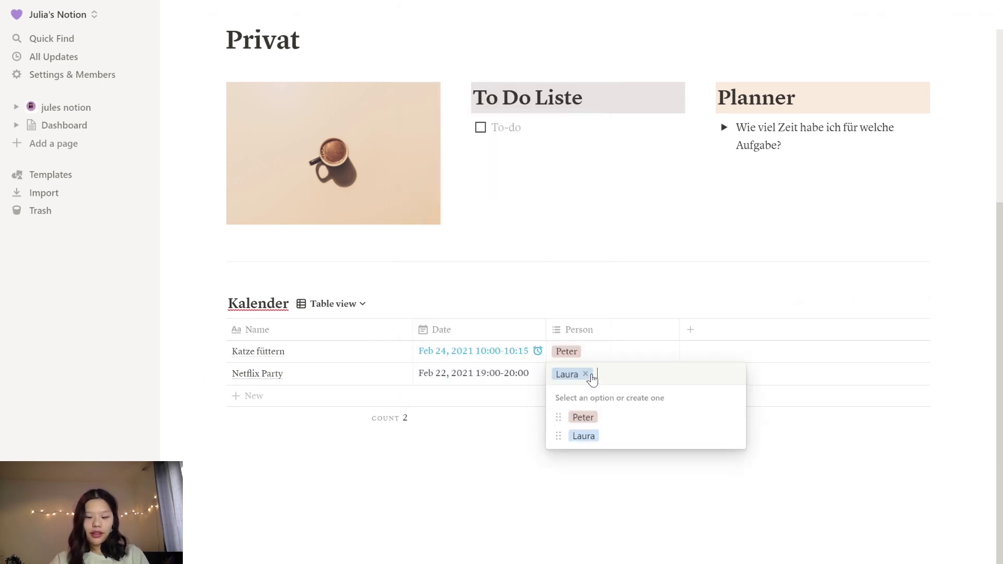
type("Sophie")
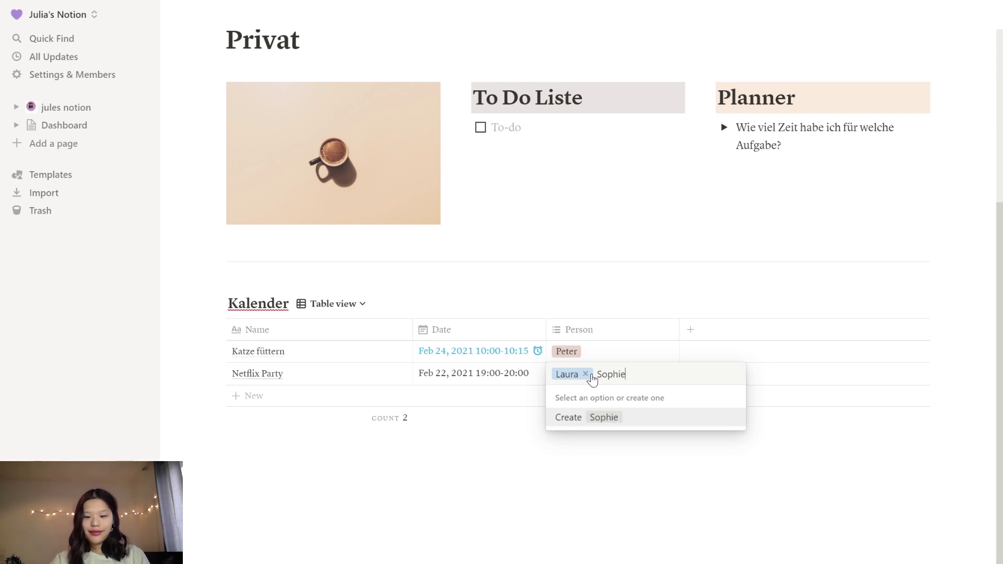
key("Return")
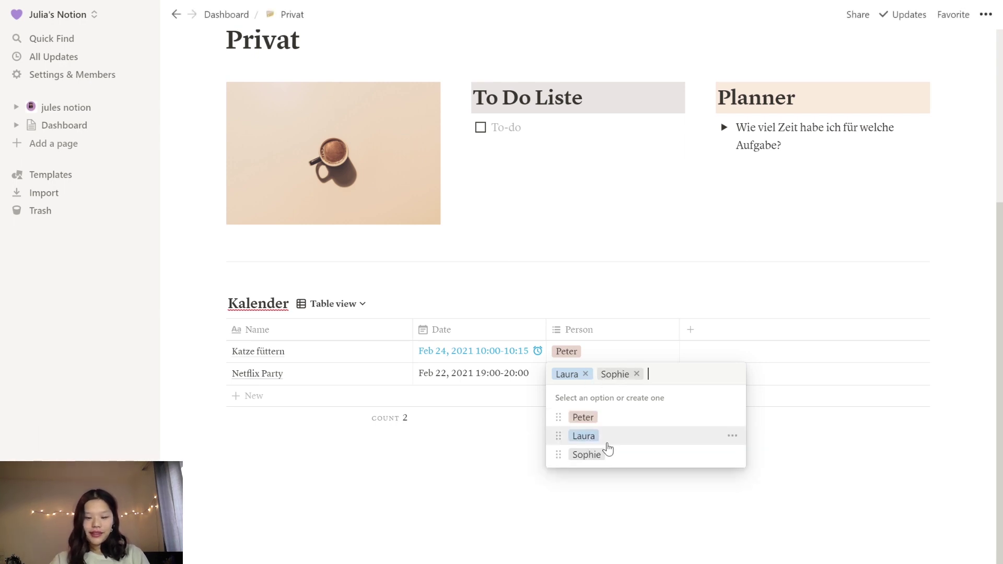
type("Kevin")
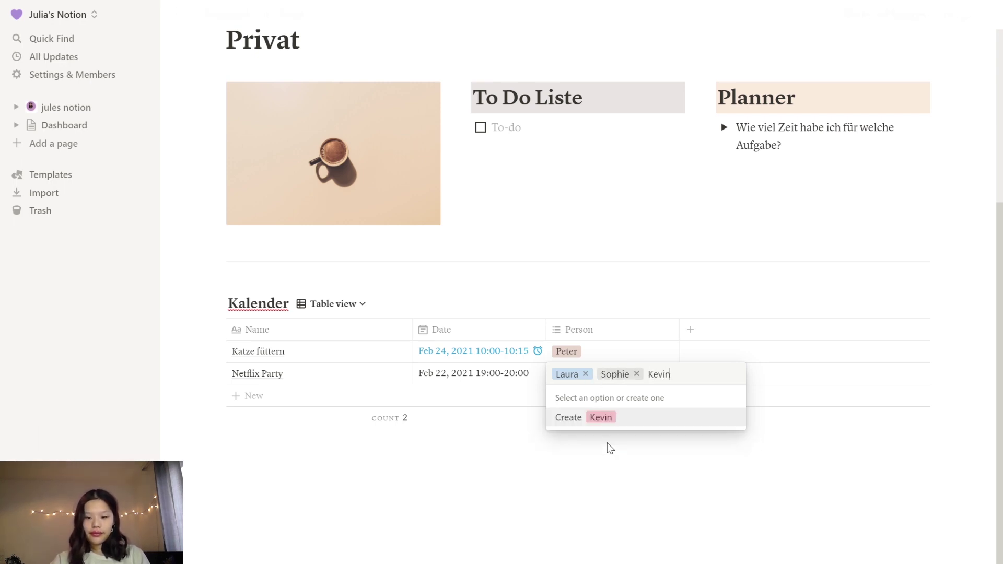
key("Return")
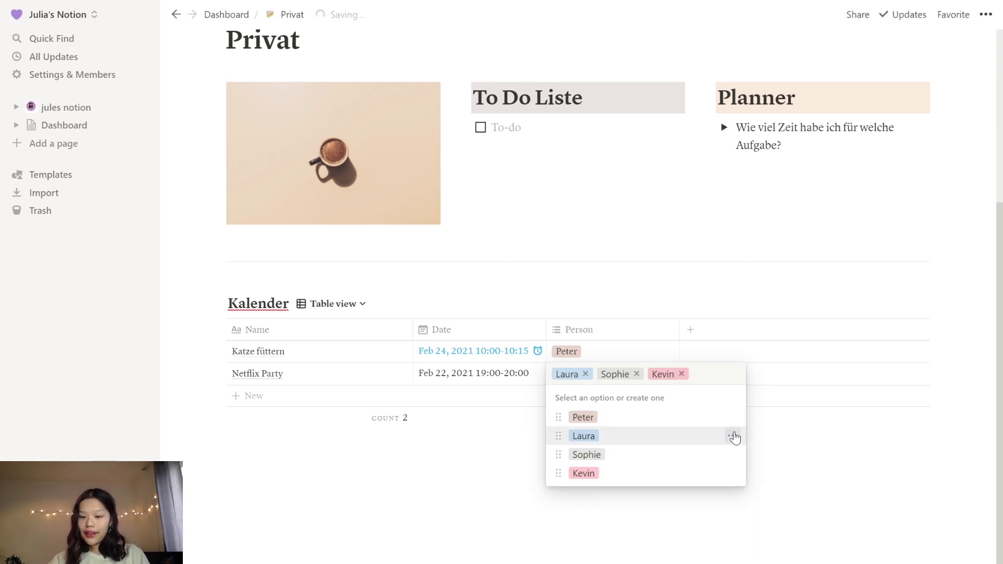
- Change the color of the "Person" option used by "Katze füttern" to Orange
left_click(734, 418)
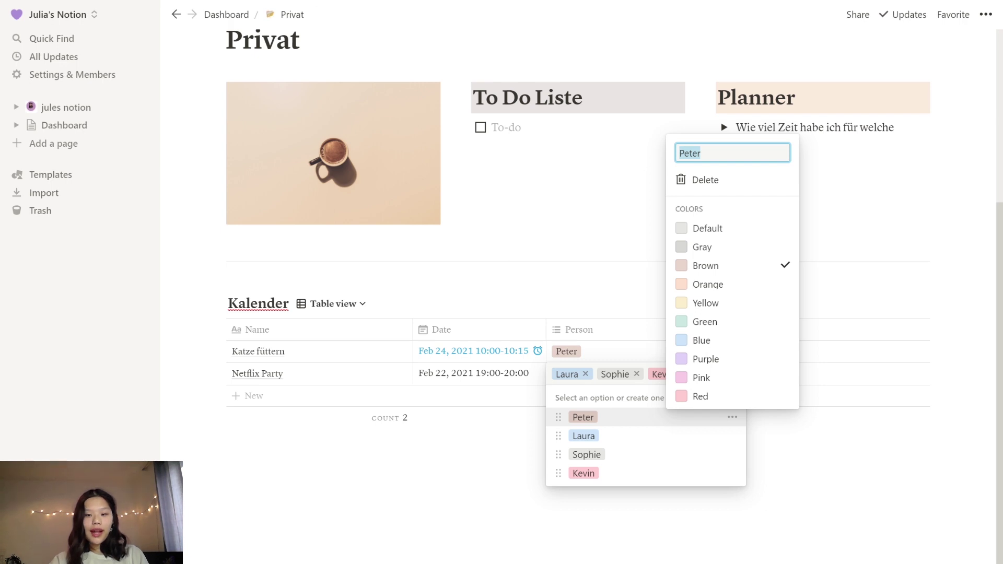
left_click(729, 292)
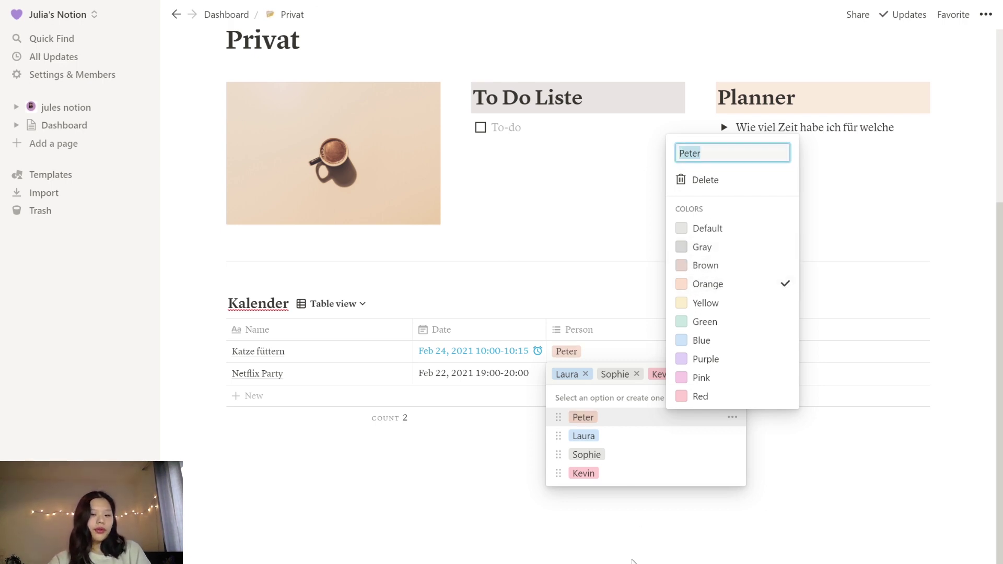
key("Escape")
left_click(632, 538)
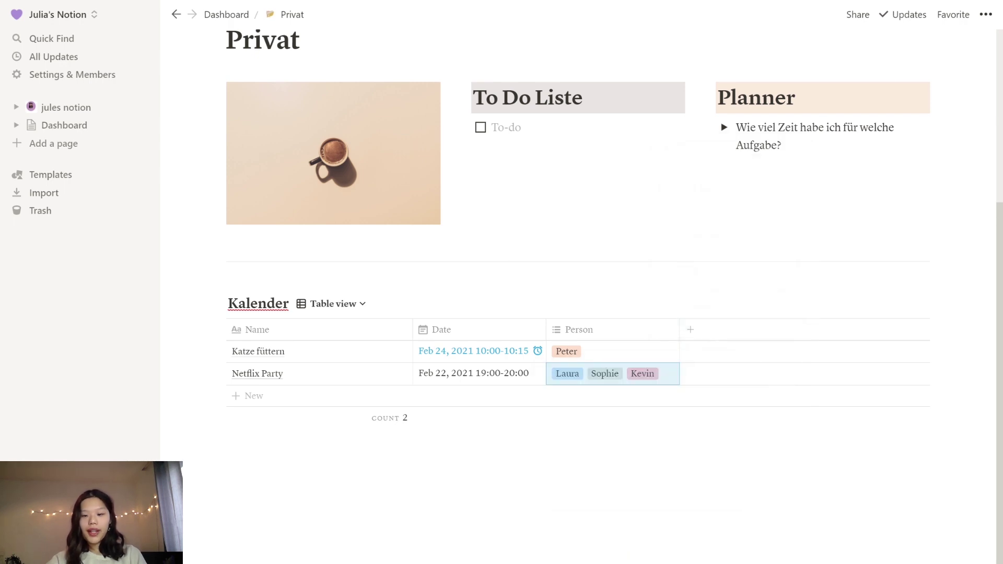
- Add a Checkbox property named "Fertig" to the table and mark "Katze füttern" as done
left_click(737, 333)
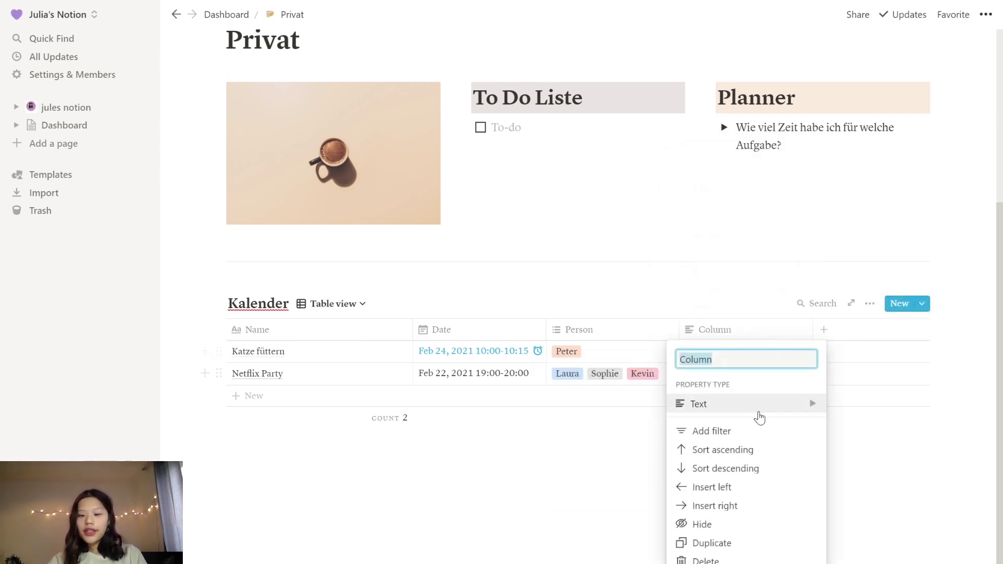
mouse_move(759, 414)
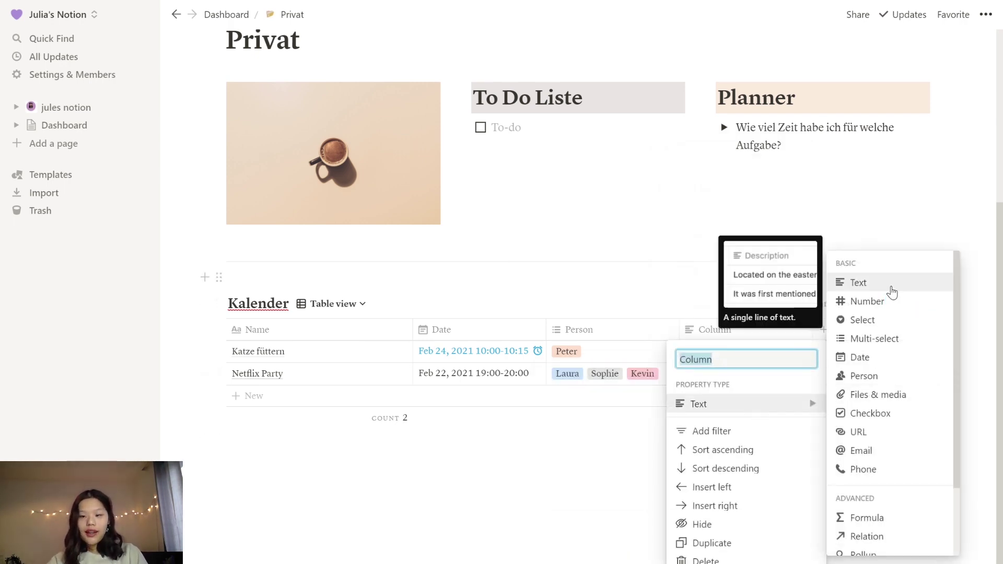
left_click(897, 413)
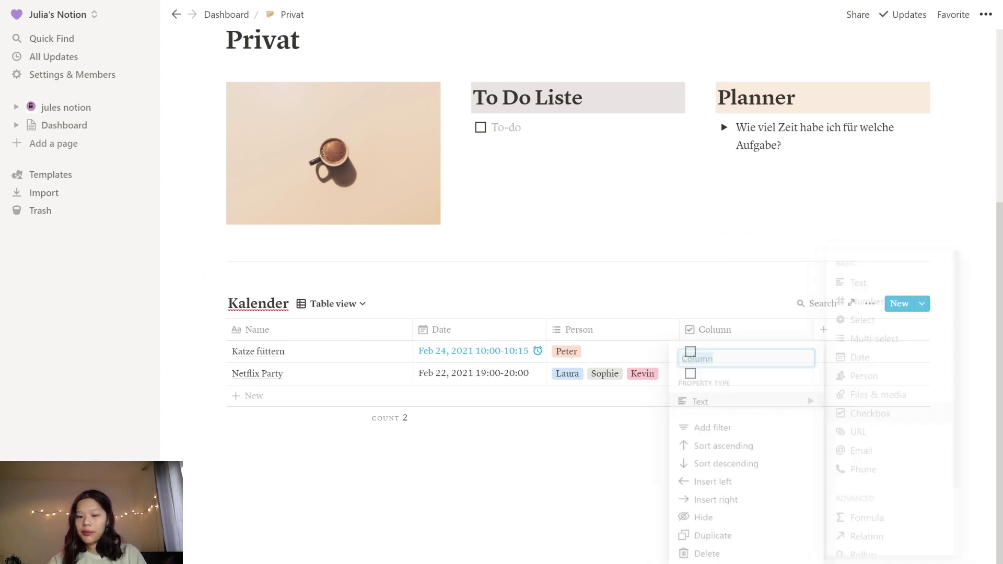
left_click(747, 332)
left_click(748, 334)
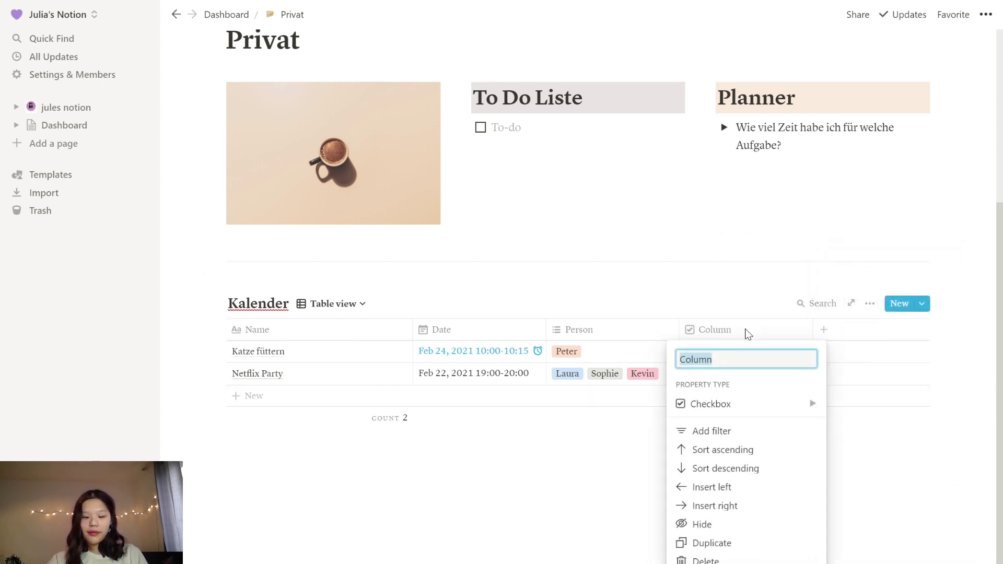
type("Feri")
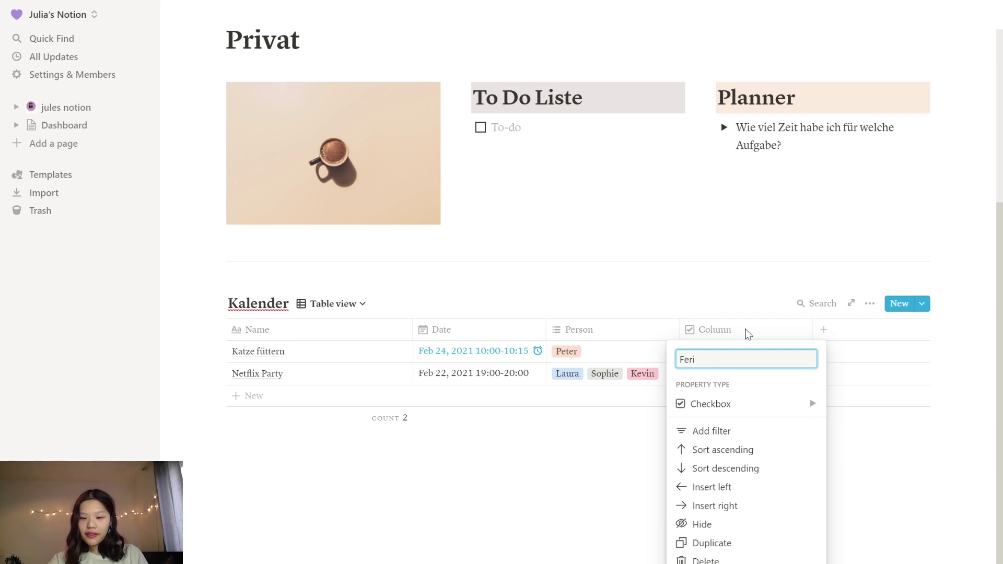
key("BackSpace")
type("tig")
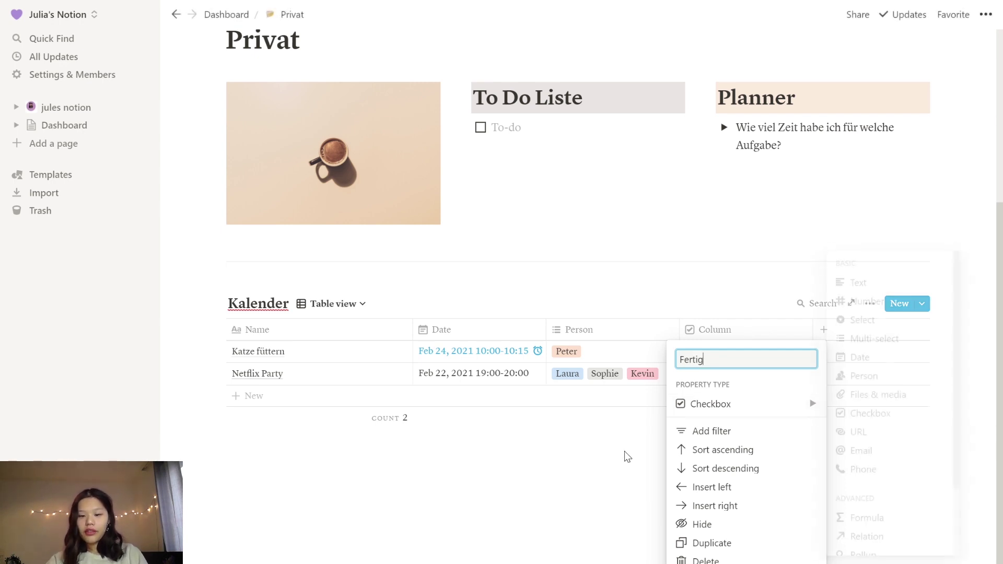
key("Return")
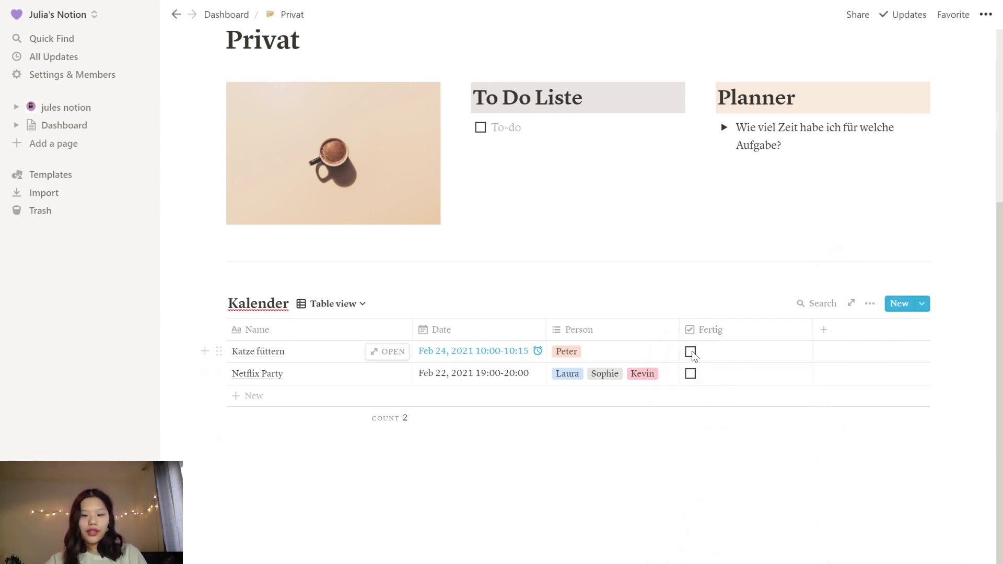
- Add a Timeline view to the "Kalender" database and collapse its name column
left_click(336, 307)
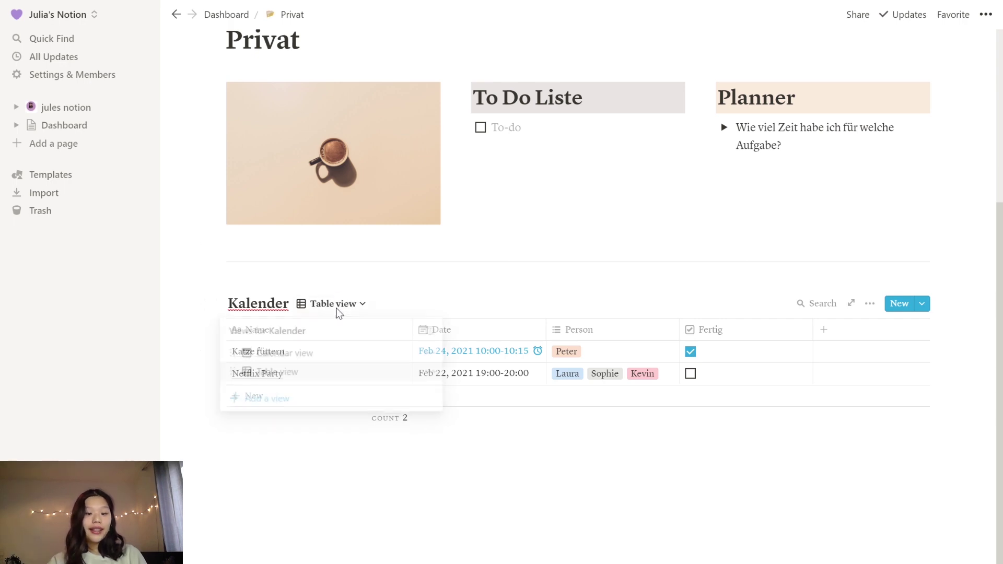
left_click(313, 398)
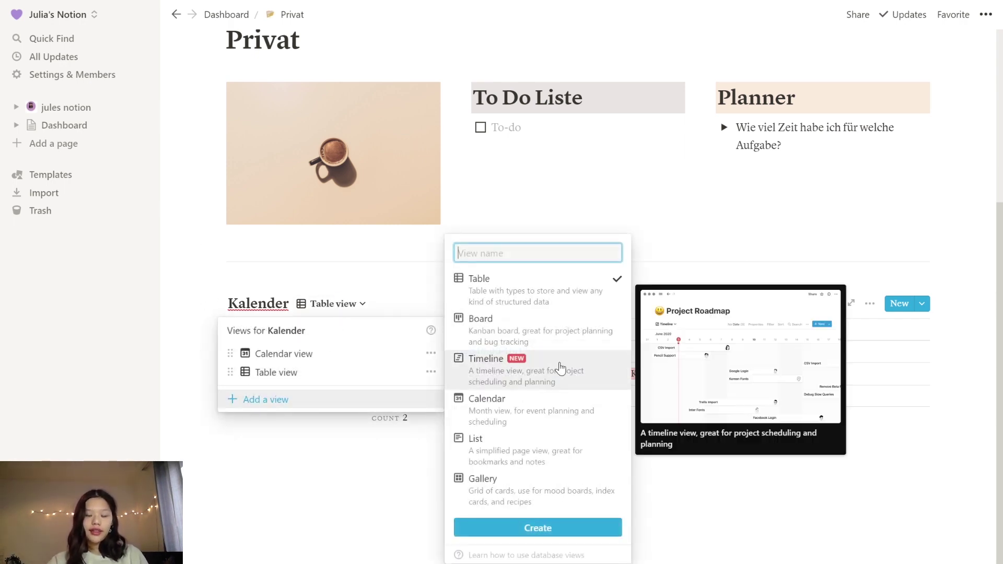
left_click(531, 371)
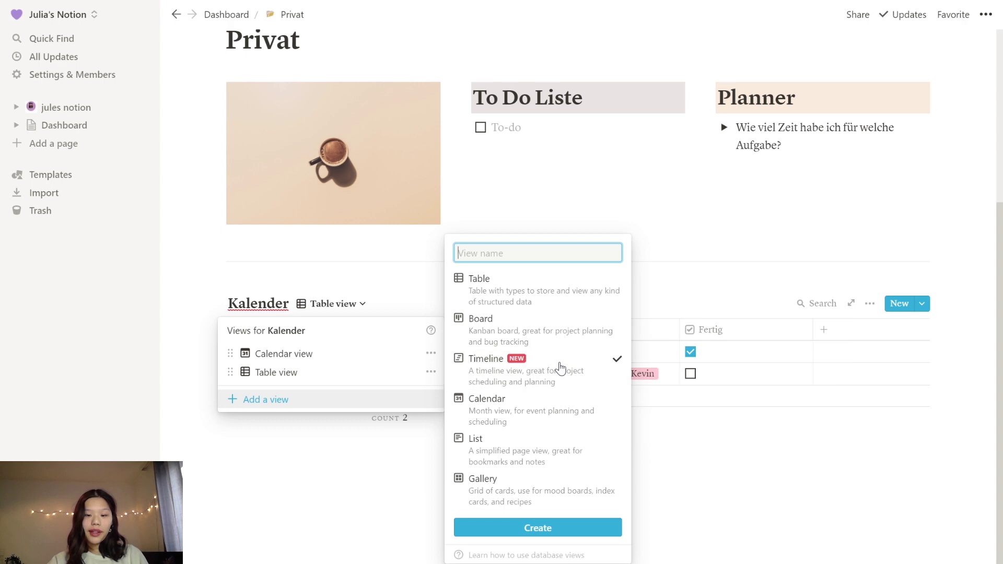
left_click(560, 529)
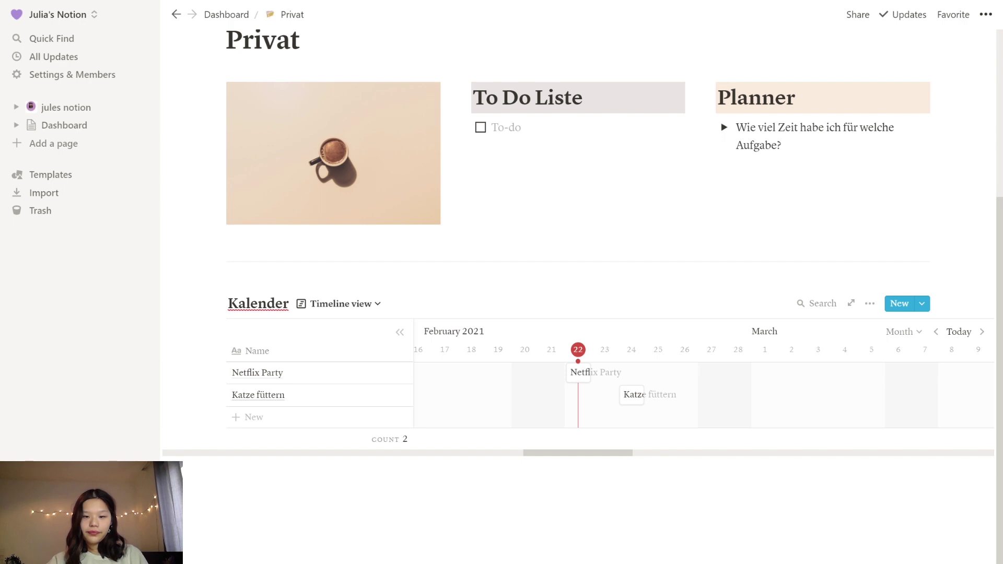
scroll(577, 243, "down", 1)
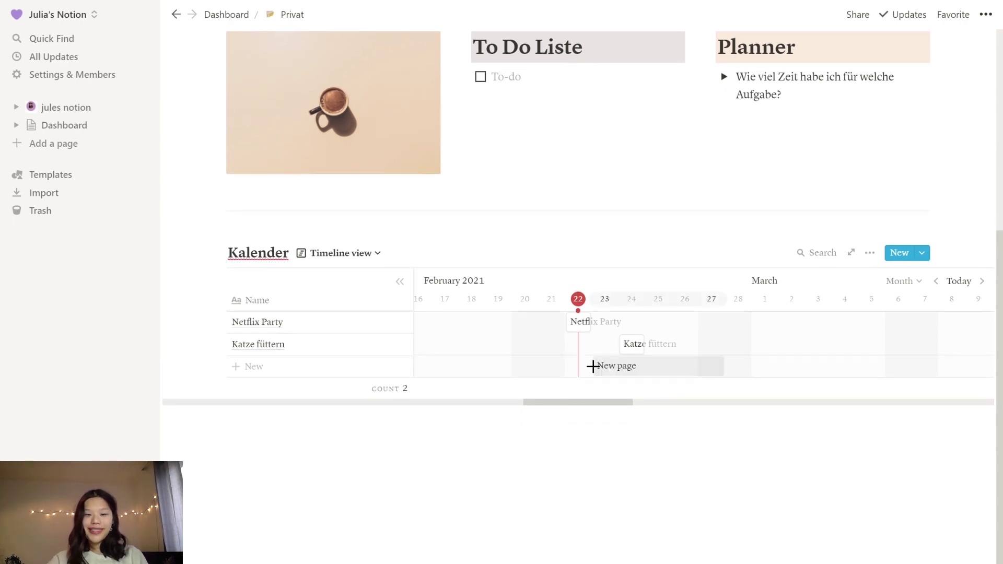
left_click(400, 282)
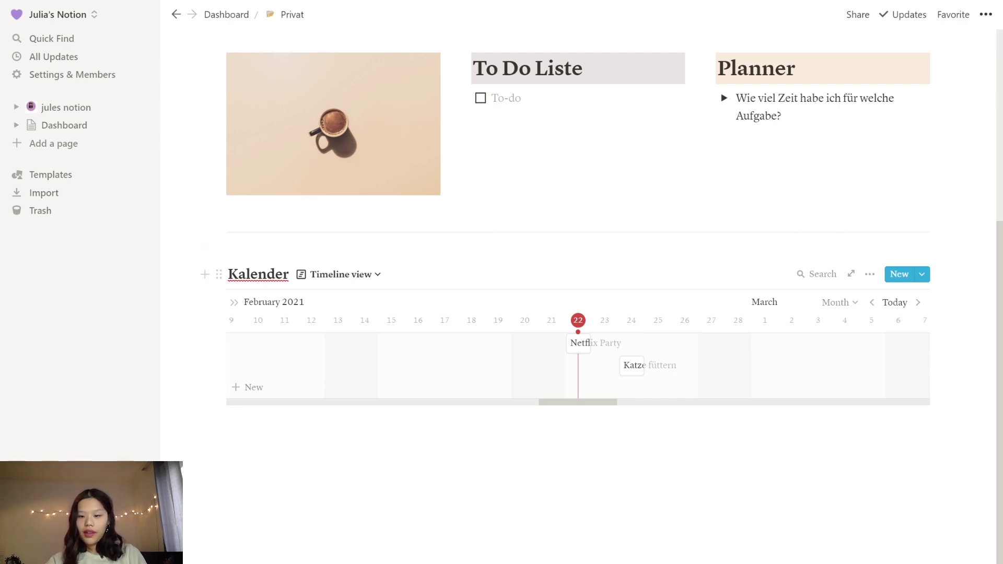
- Switch the timeline's scale to Hours and jump to the "Netflix Party" entry
left_click(843, 308)
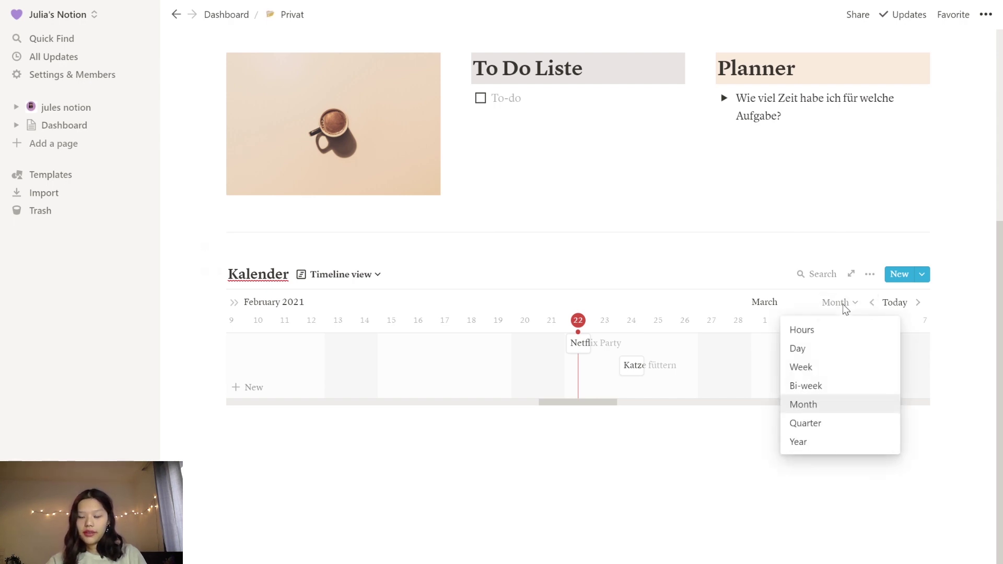
left_click(842, 329)
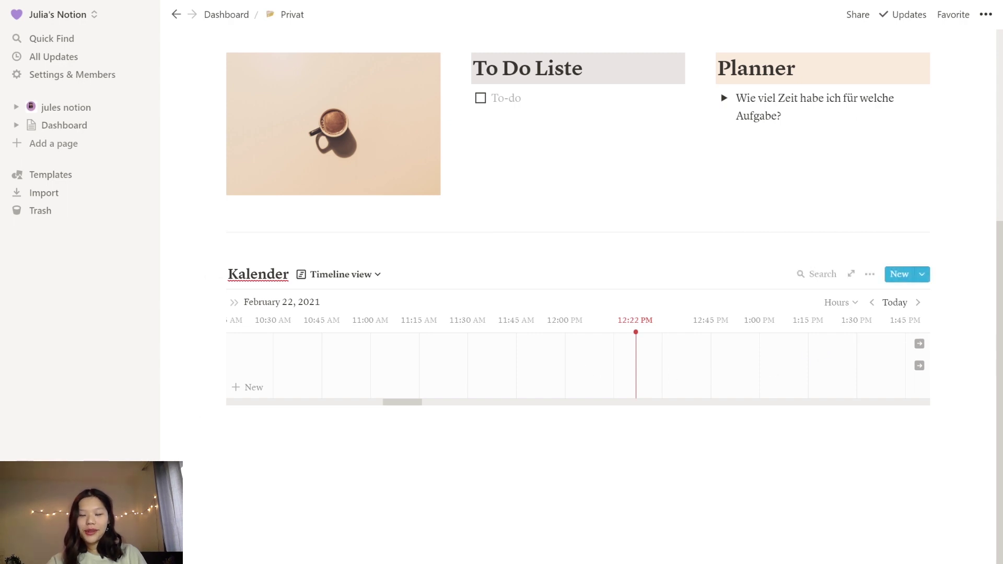
left_click(919, 345)
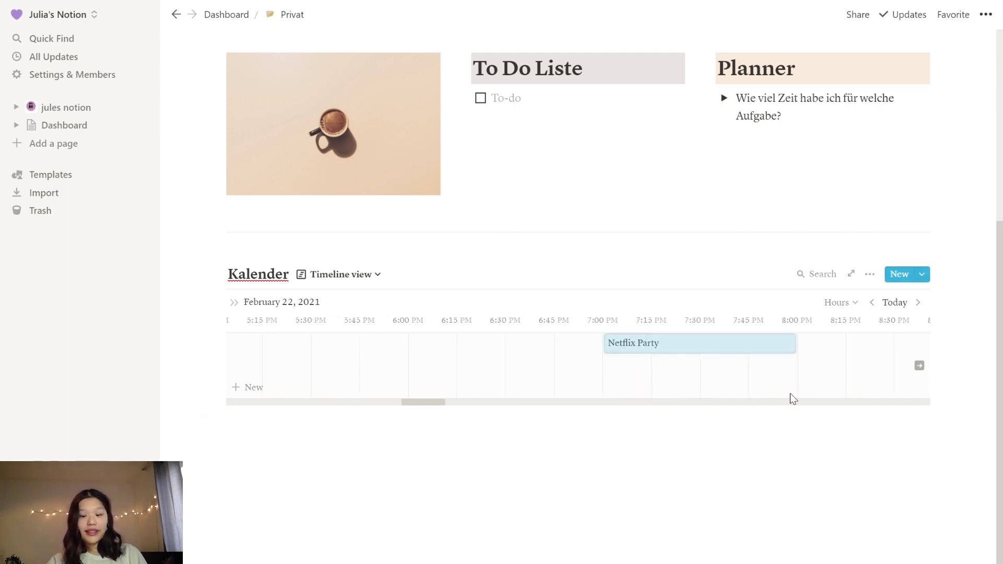
- Jump along the "Kalender" timeline to the "Katze füttern" entry
left_click(920, 367)
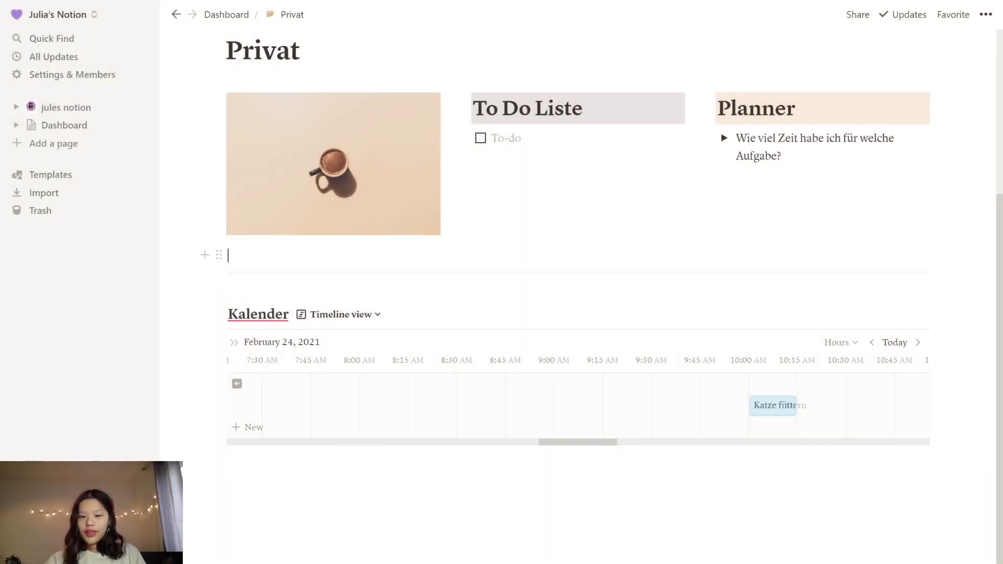
scroll(575, 282, "up", 3)
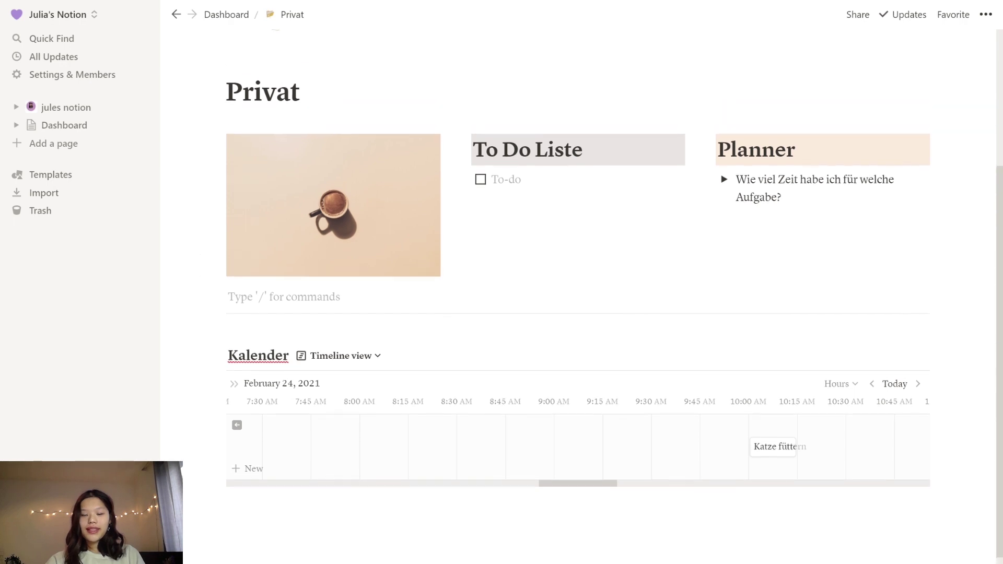
scroll(575, 283, "up", 3)
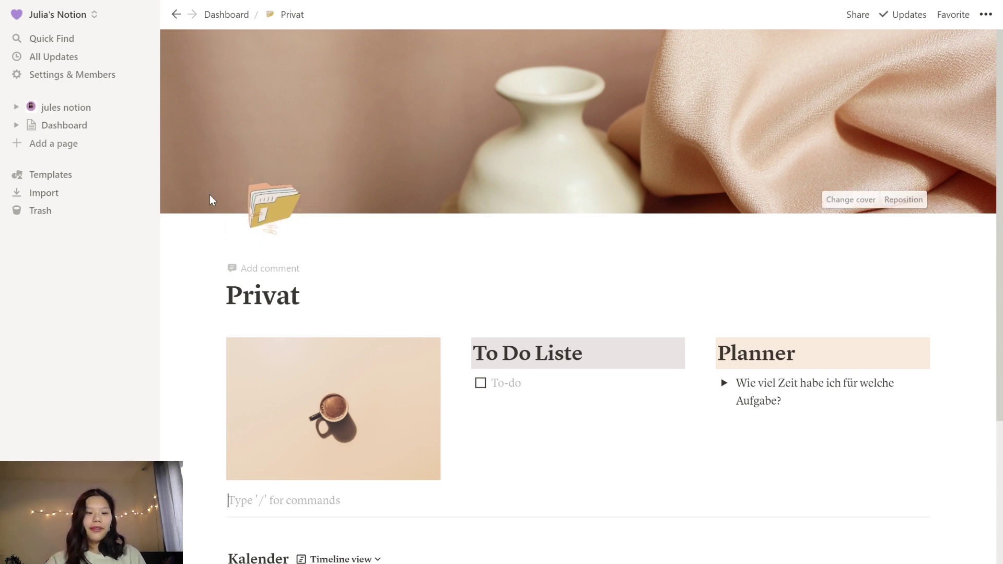
- Add the "Weekly Agenda" template from the Personal category and nest its page inside the Dashboard's "Privat" sub-page
left_click(95, 181)
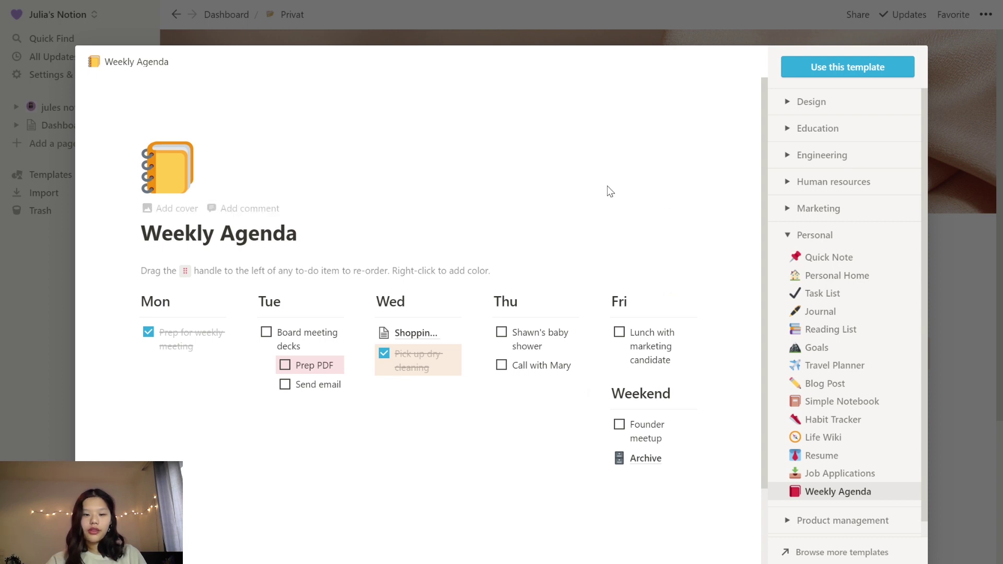
left_click(848, 79)
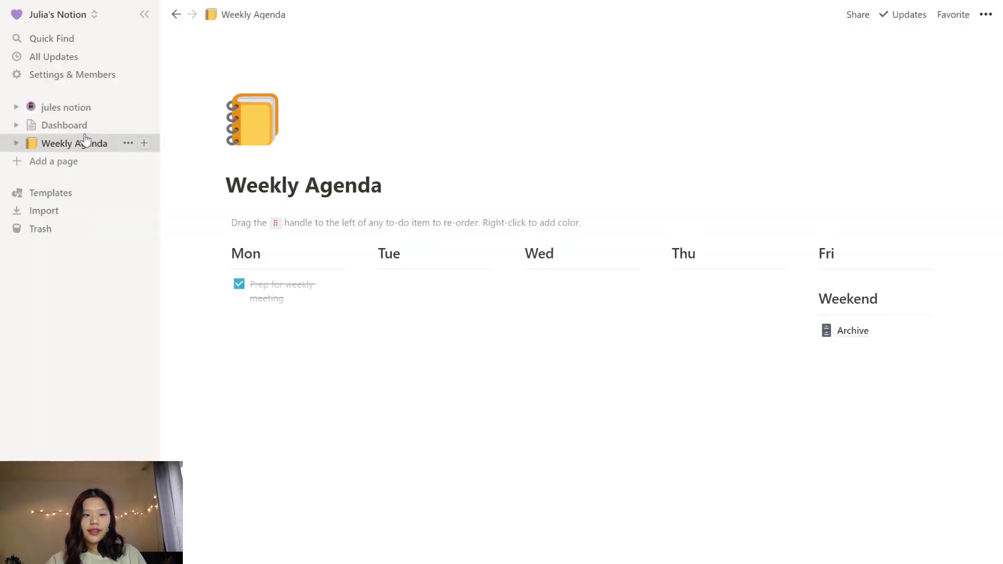
left_click_drag(69, 144, 77, 128)
left_click(77, 128)
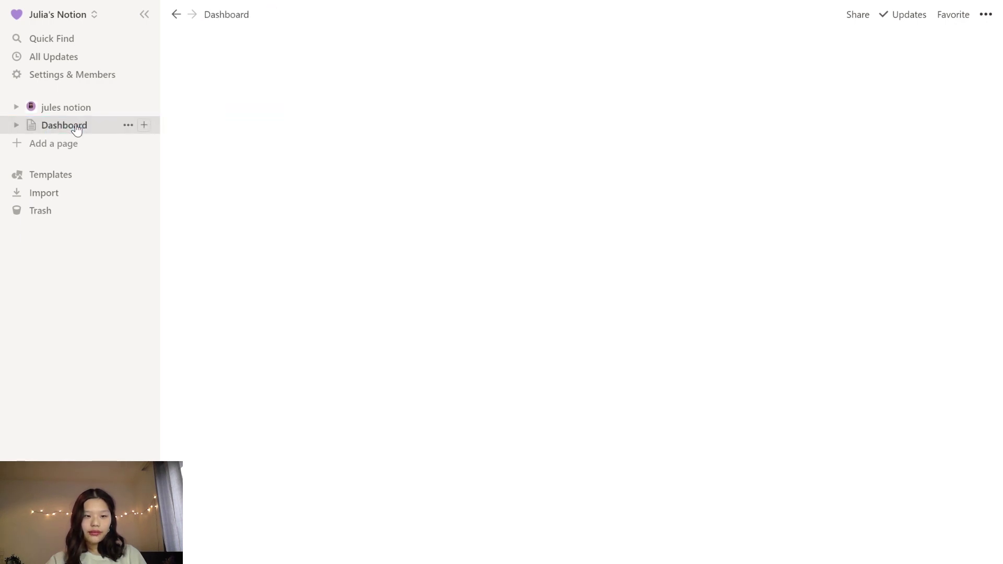
left_click_drag(406, 213, 397, 169)
- Open the "Privat" page and move the "Weekly Agenda" page link directly beneath the "Planner" heading
left_click(389, 171)
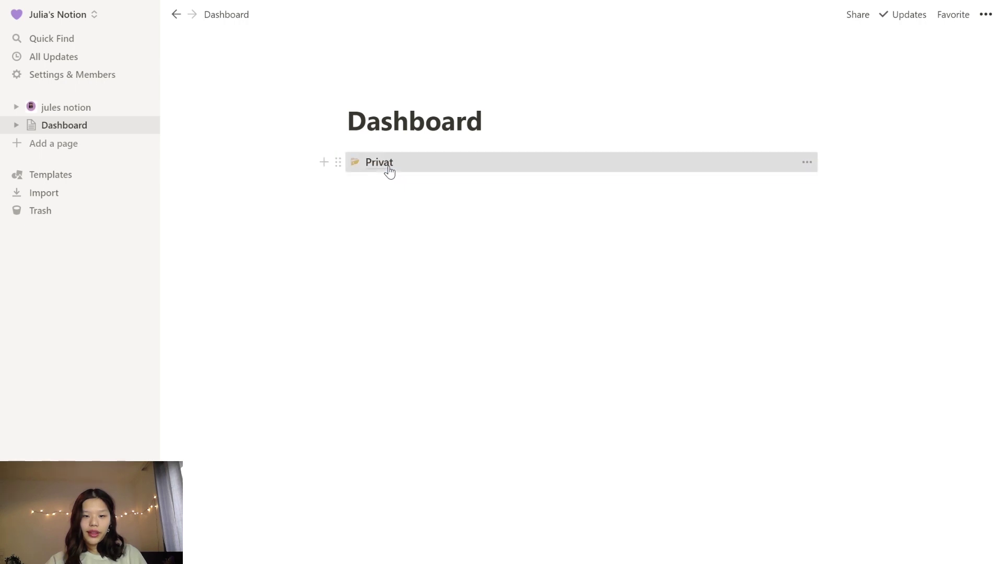
scroll(435, 357, "down", 1)
scroll(434, 355, "down", 4)
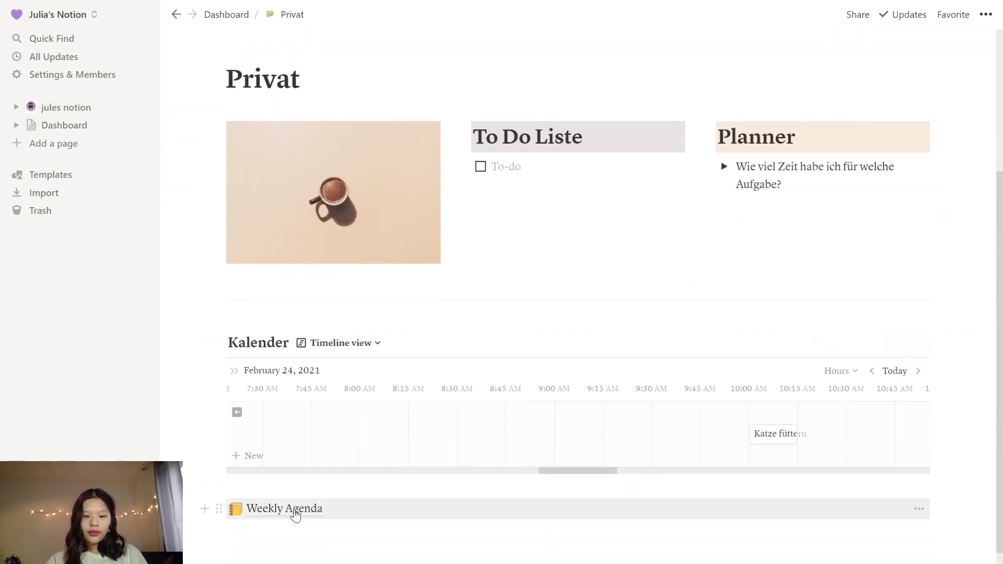
left_click_drag(295, 515, 800, 151)
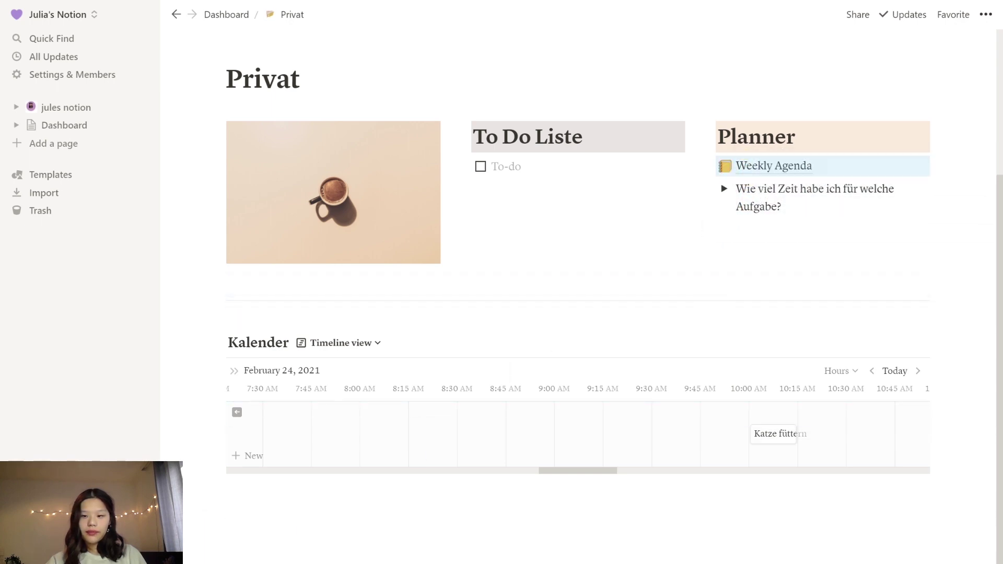
left_click(779, 230)
scroll(778, 230, "up", 2)
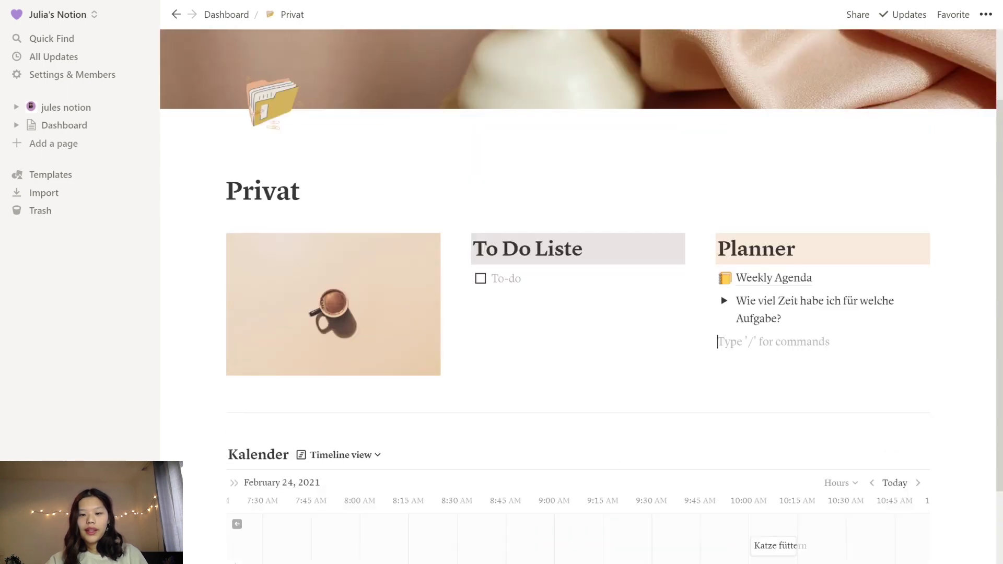
- Share the "Privat" page to the web, review its editing, comment and duplication permissions, and copy the public link
left_click(855, 17)
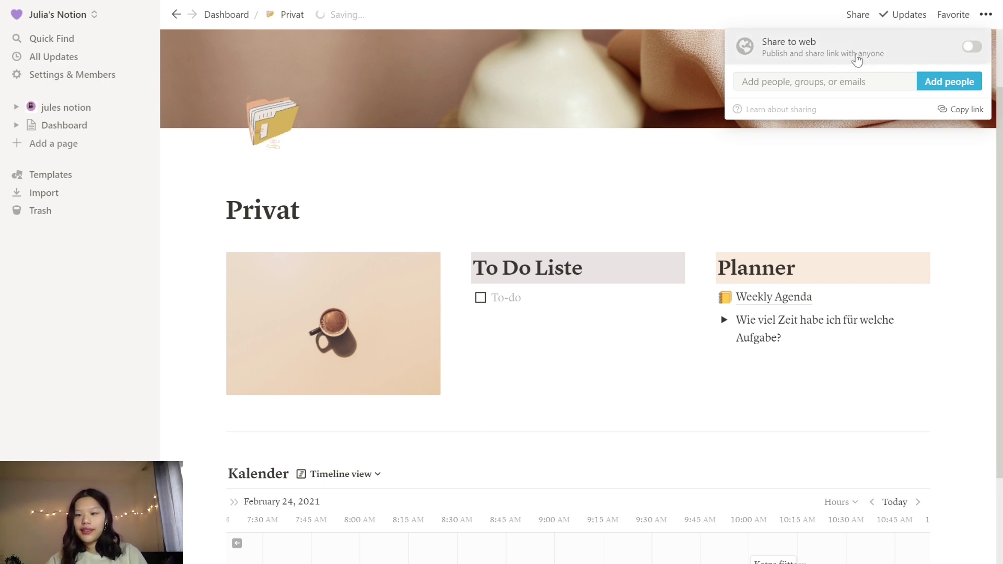
left_click(973, 46)
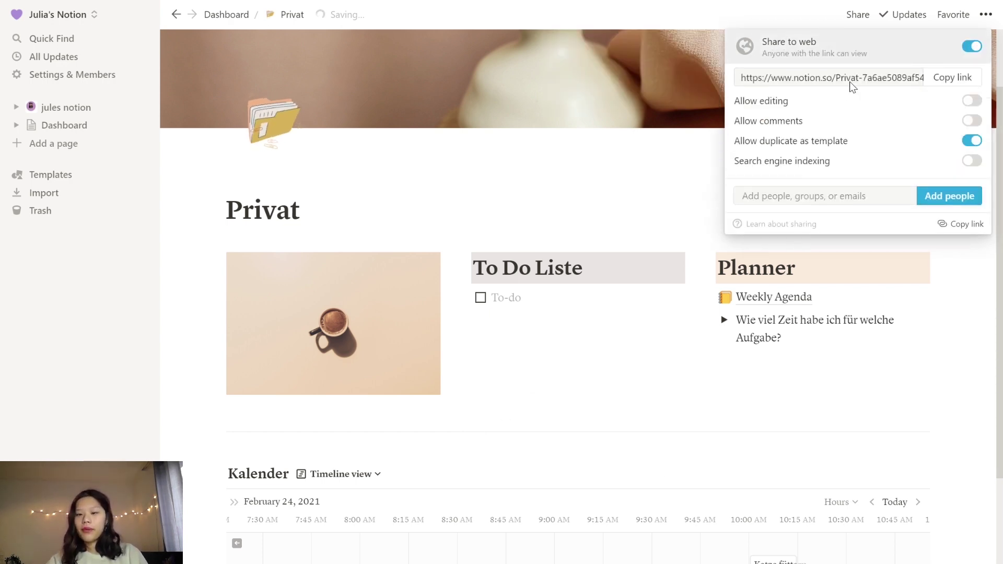
mouse_move(851, 104)
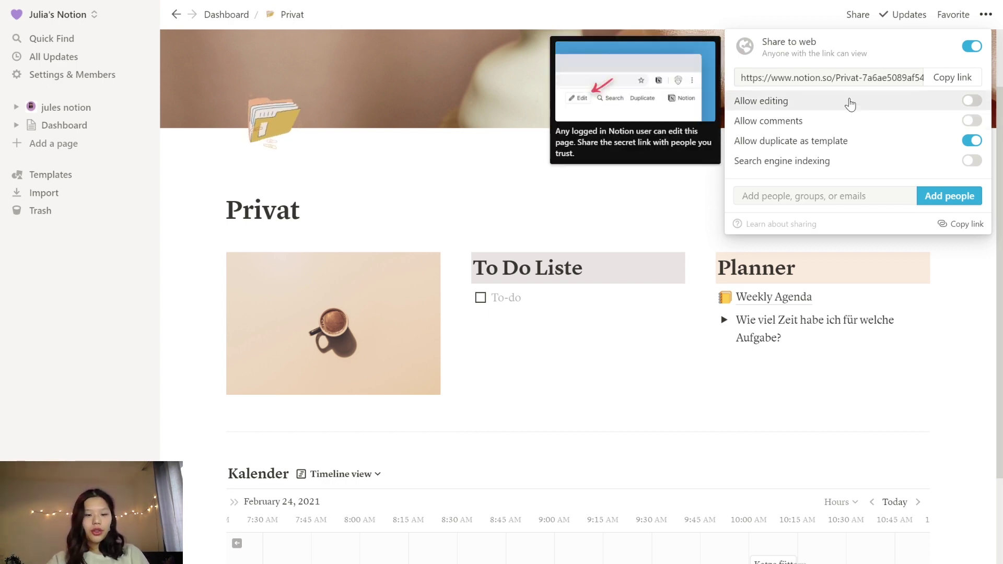
mouse_move(948, 124)
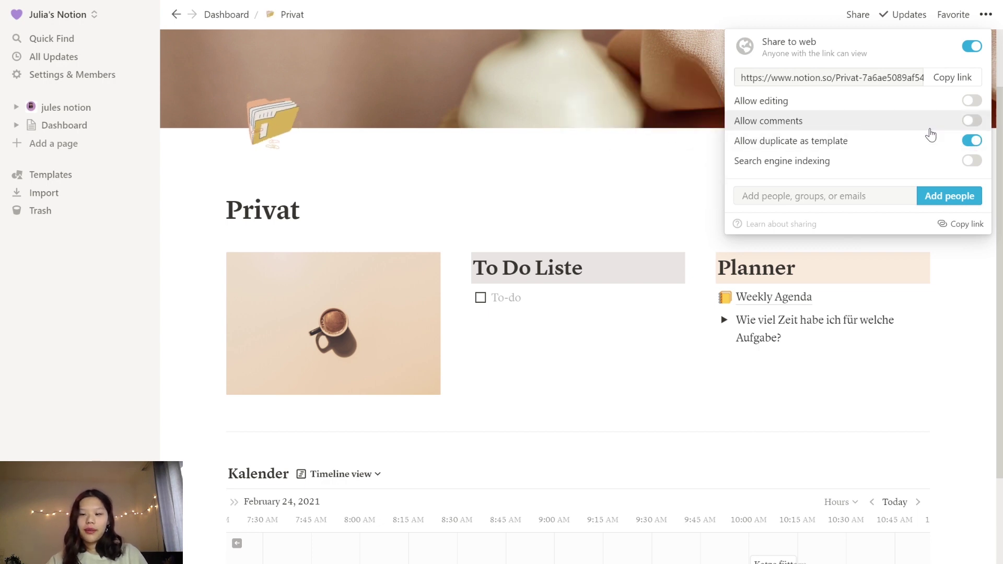
mouse_move(954, 153)
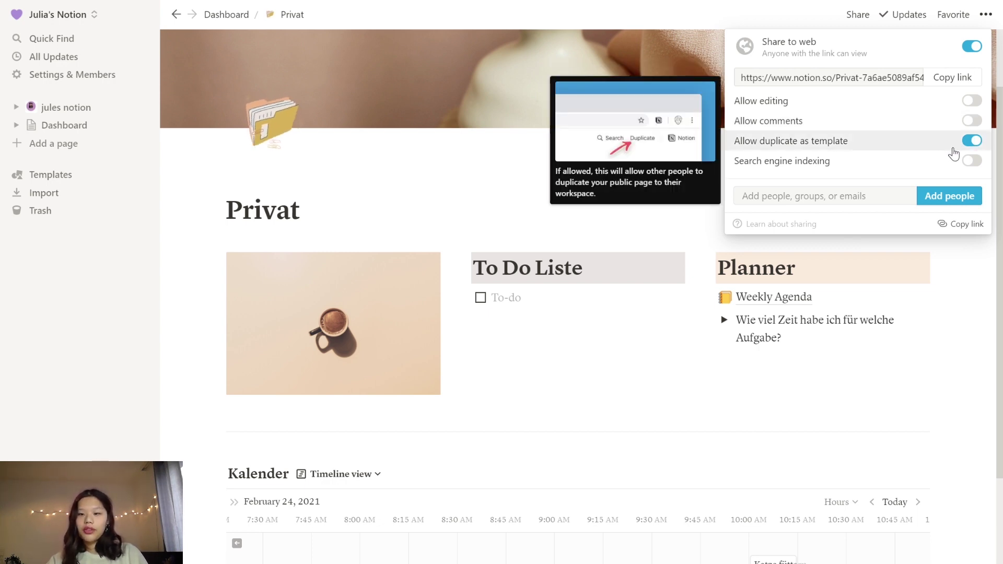
left_click(951, 78)
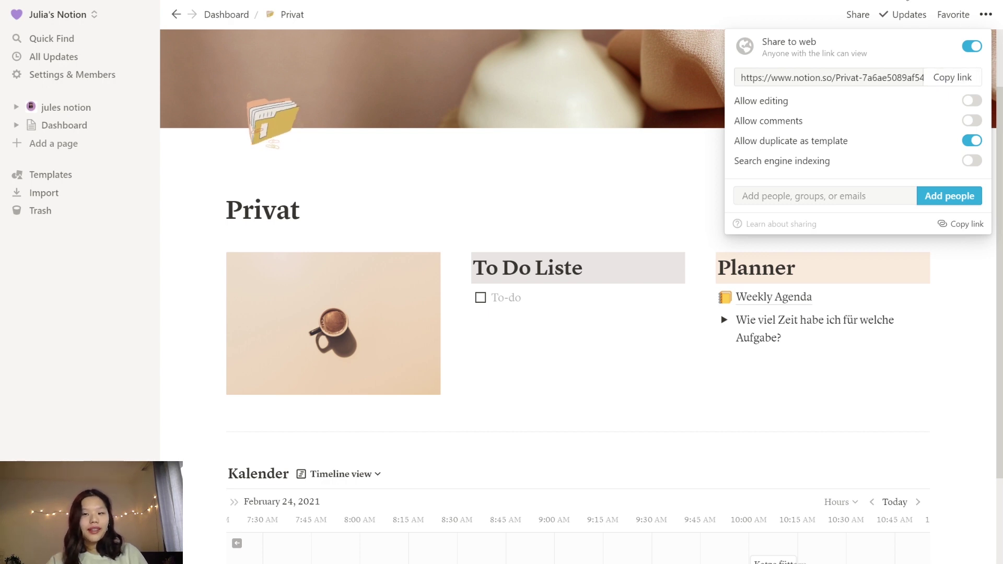
left_click(986, 16)
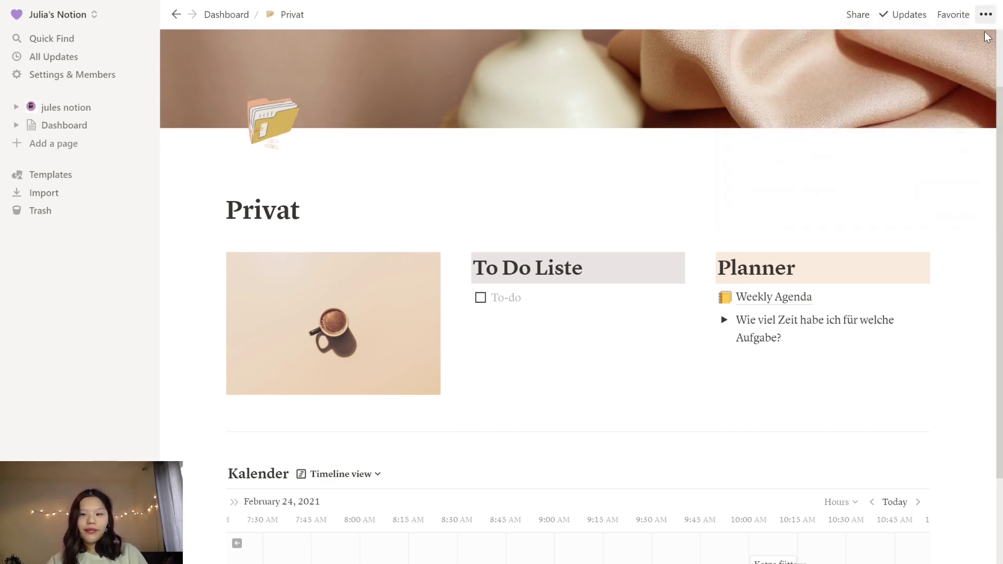
scroll(578, 296, "down", 1)
scroll(892, 239, "down", 1)
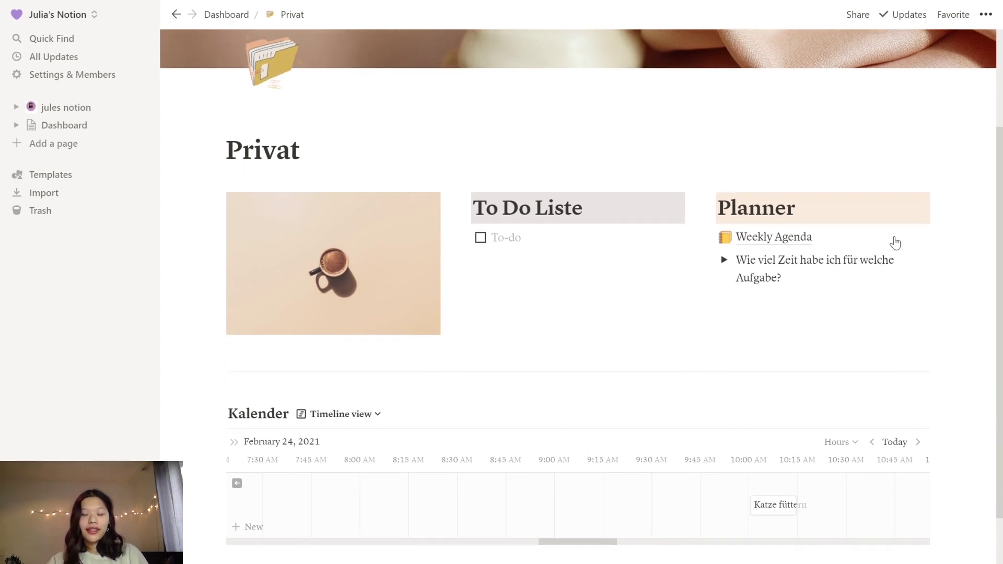